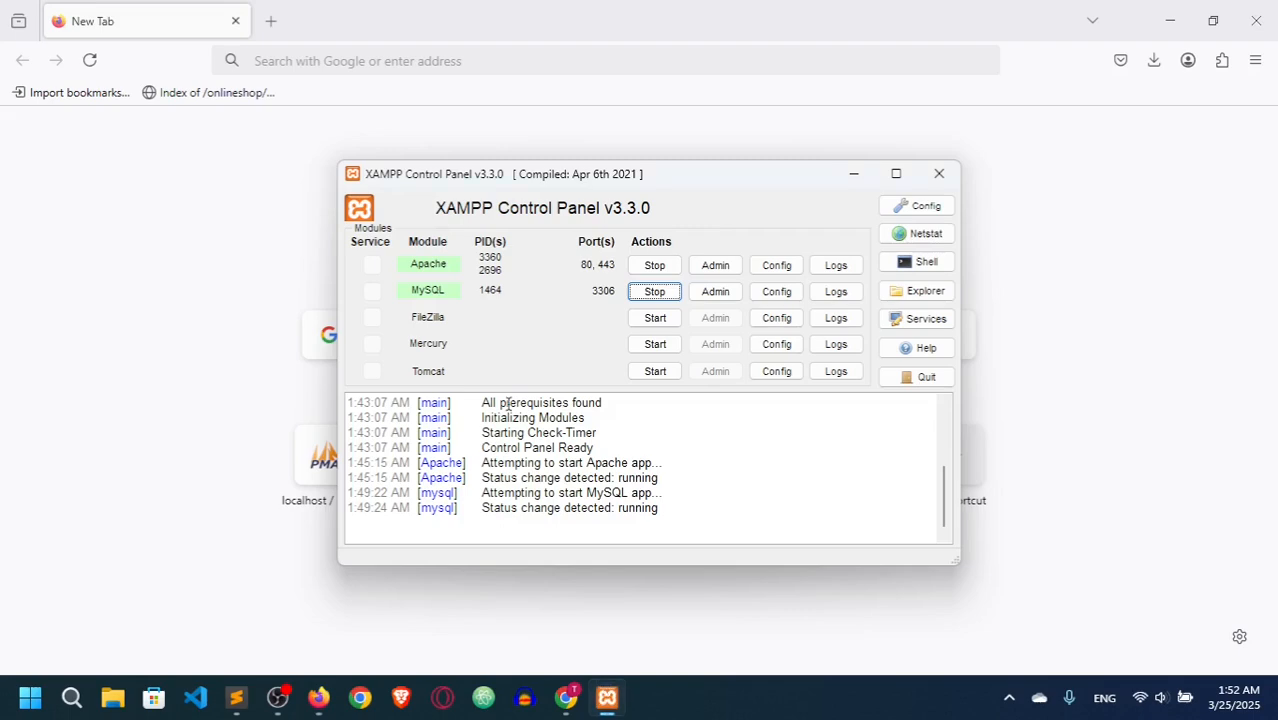
# Open localhost/phpmyadmin/ in the Firefox browser.
pyautogui.moveTo(520, 187); pyautogui.dragTo(442, 157)
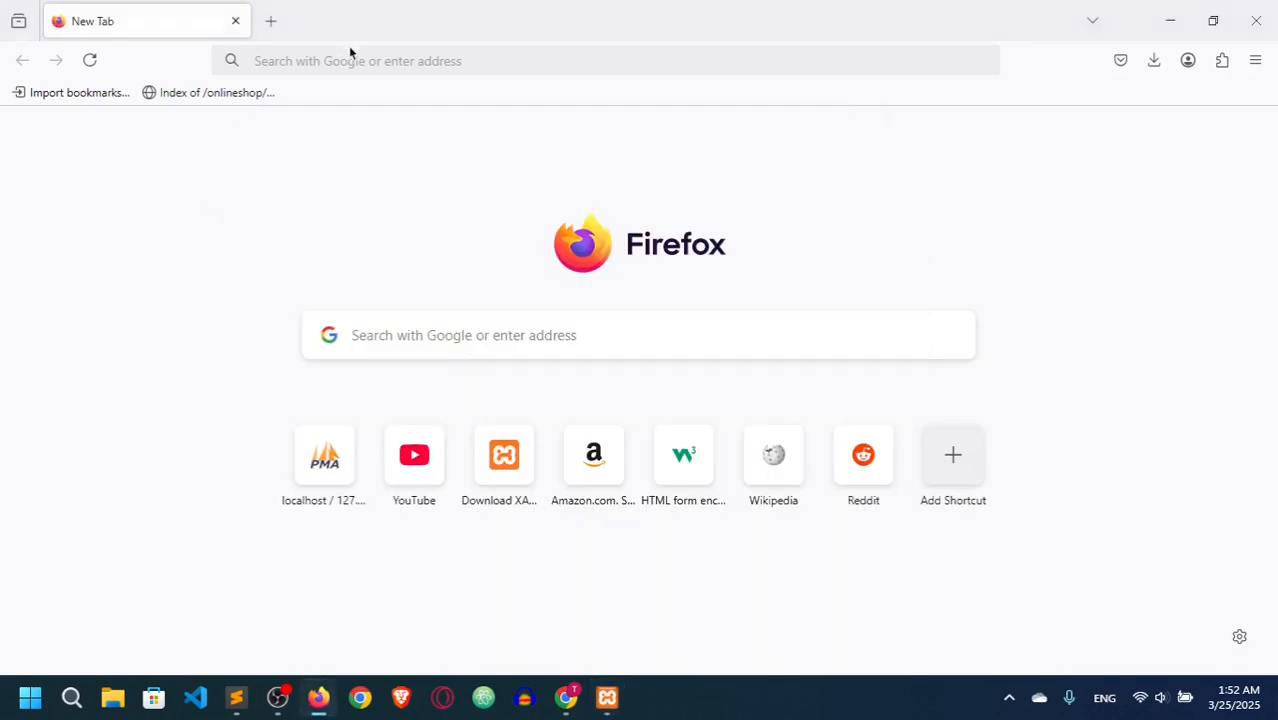
pyautogui.click(340, 61)
pyautogui.write('localhost/phpmyadmin/')
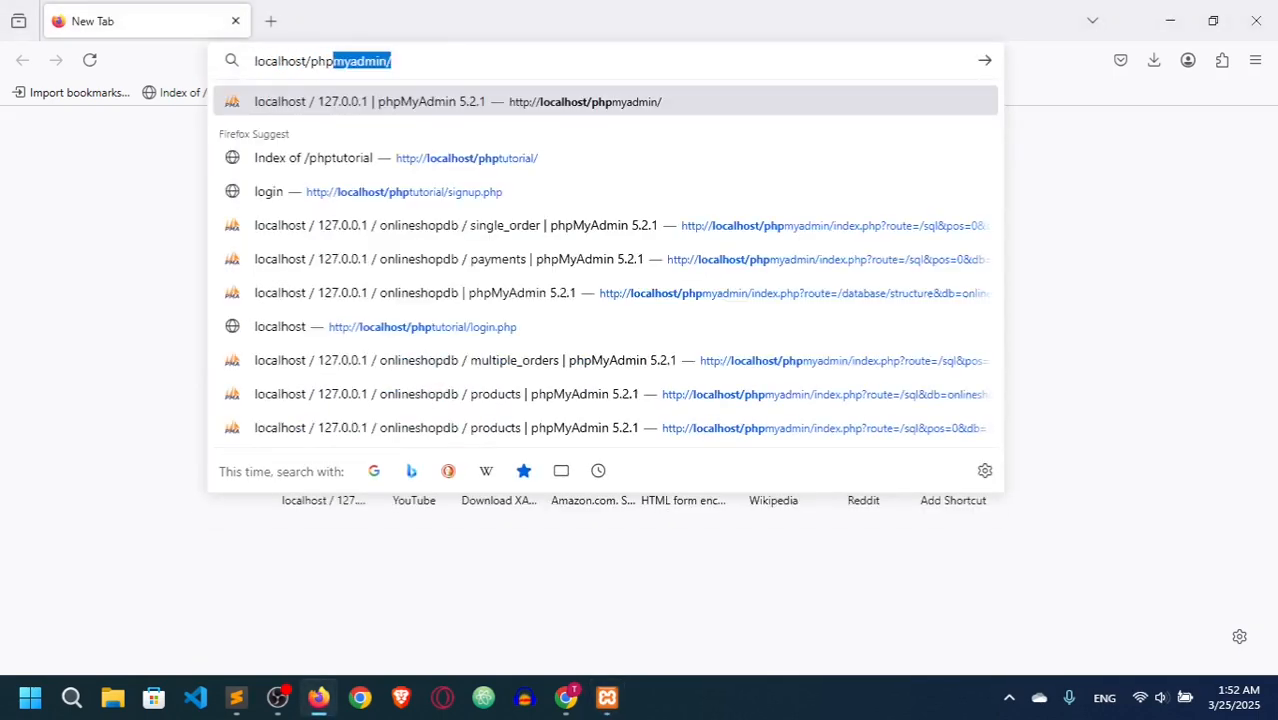
pyautogui.press('Return')
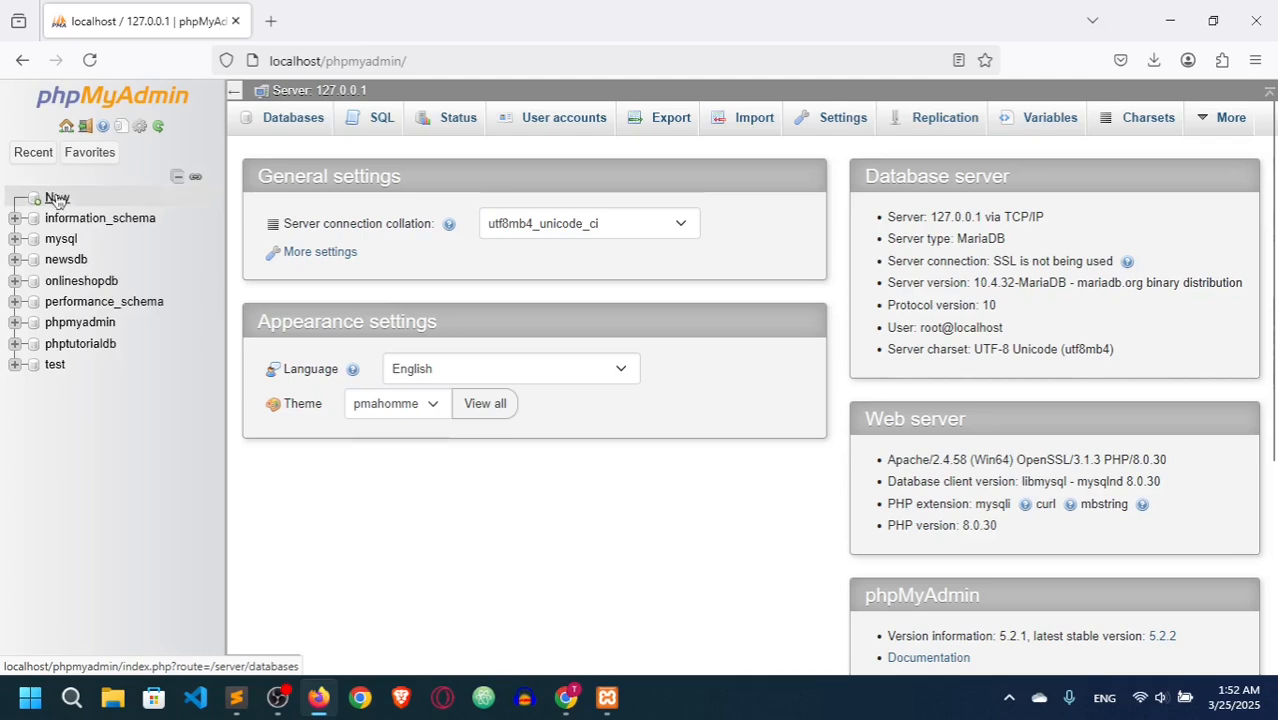
# Create a new database named restaurant_db with the utf8mb4_general_ci collation.
pyautogui.click(158, 234)
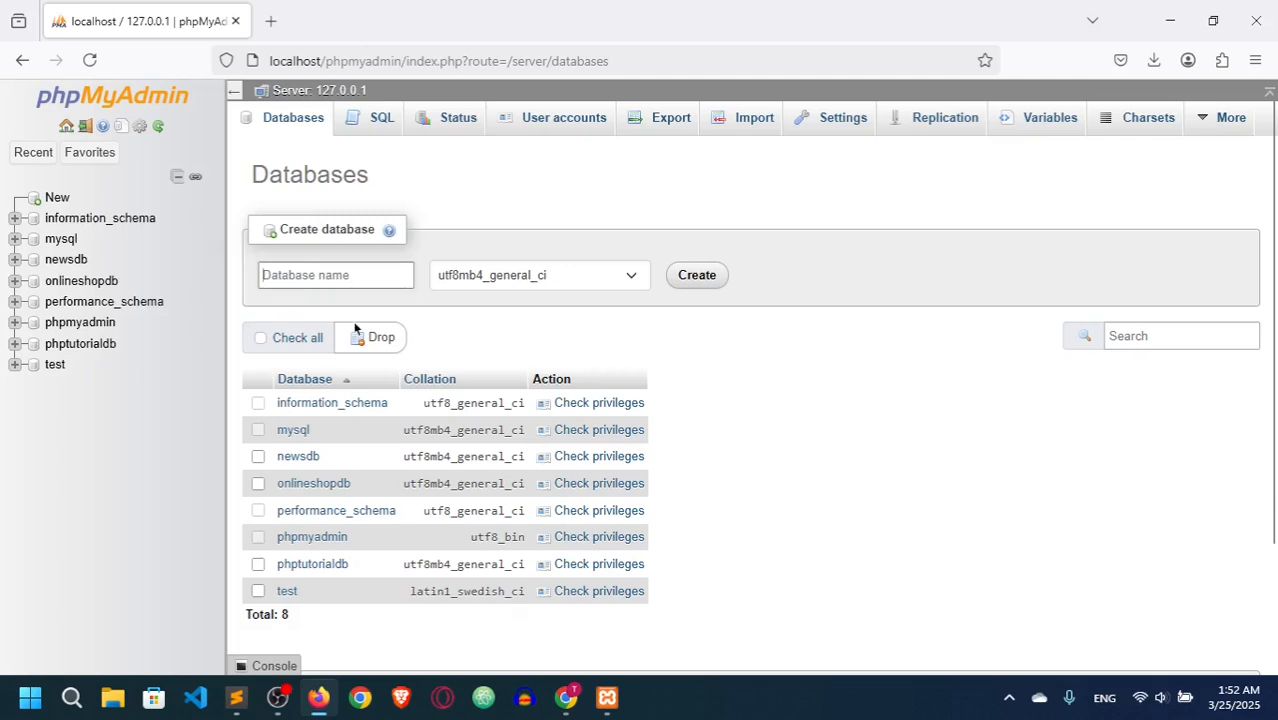
pyautogui.write('restaurant_db')
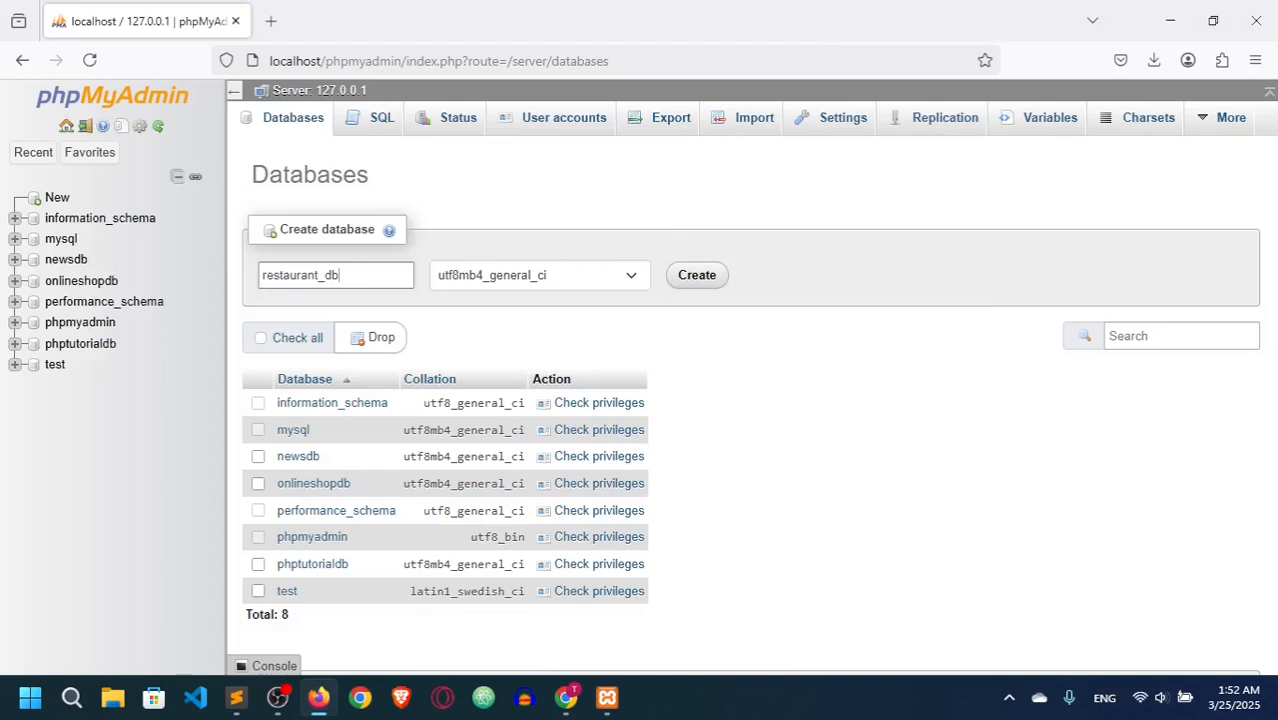
pyautogui.click(697, 279)
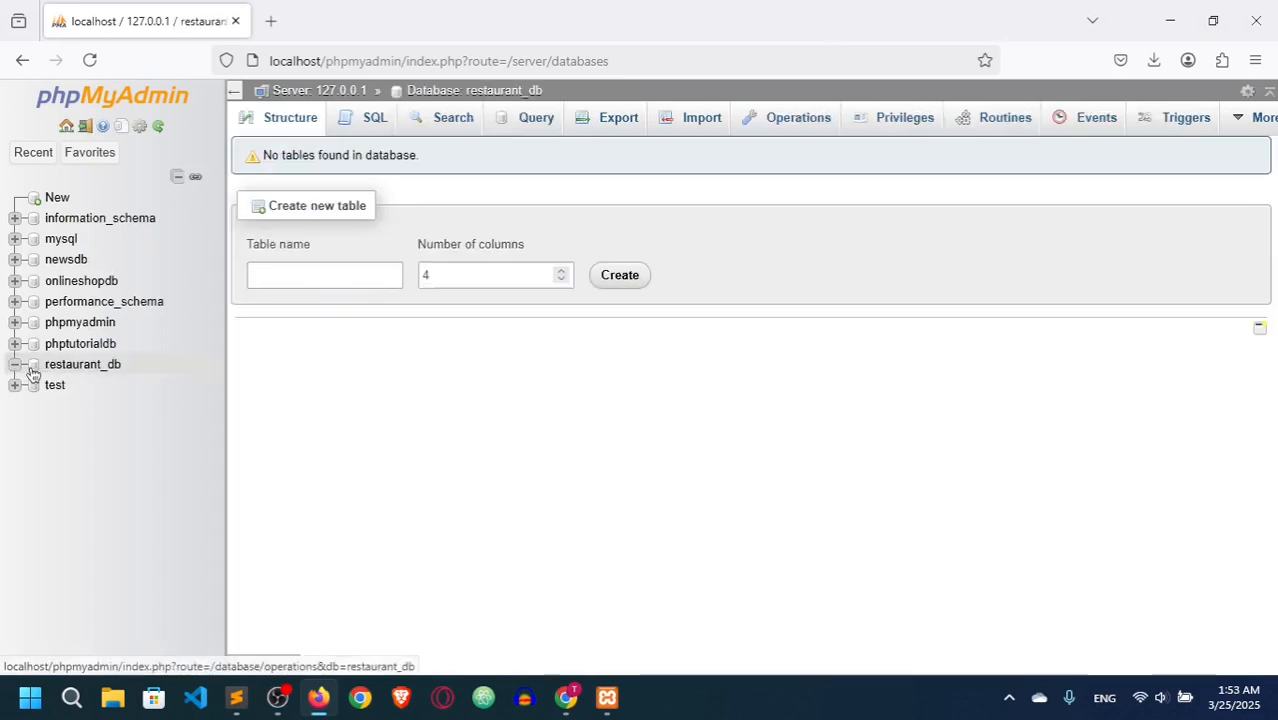
# Start a new table named menu_items with 4 columns in the restaurant_db database.
pyautogui.click(79, 369)
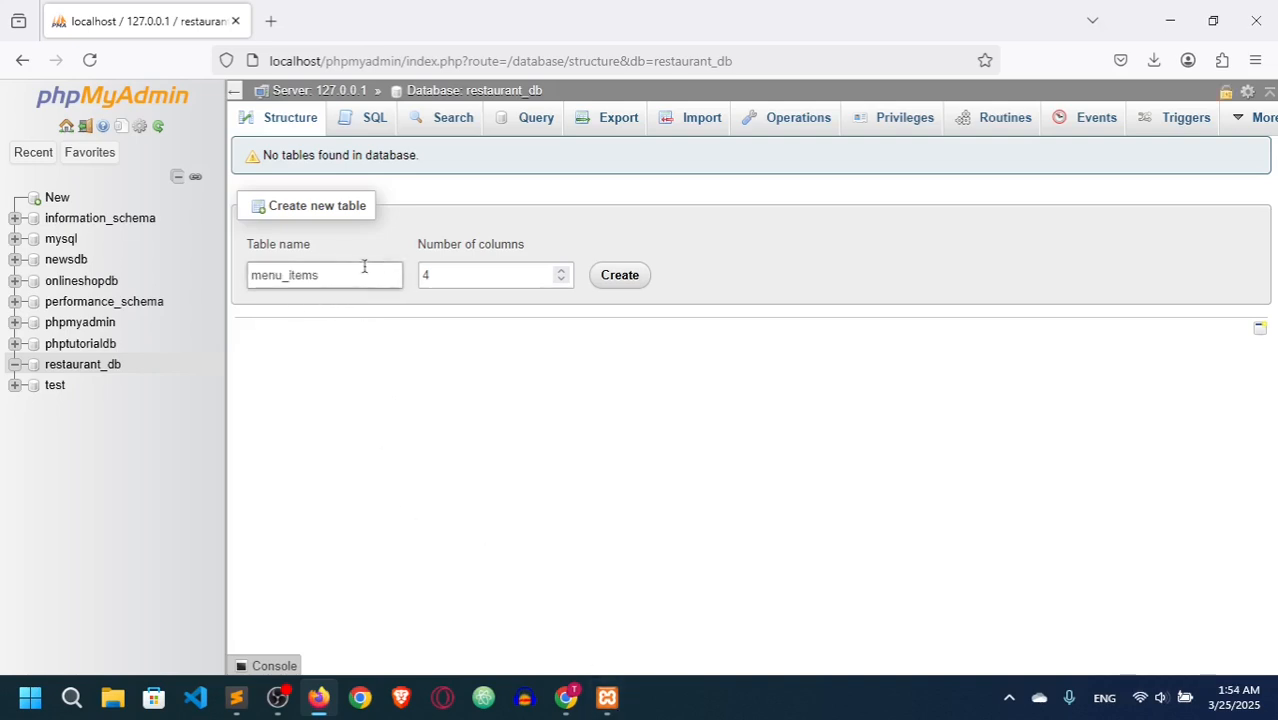
pyautogui.moveTo(450, 276); pyautogui.dragTo(412, 270)
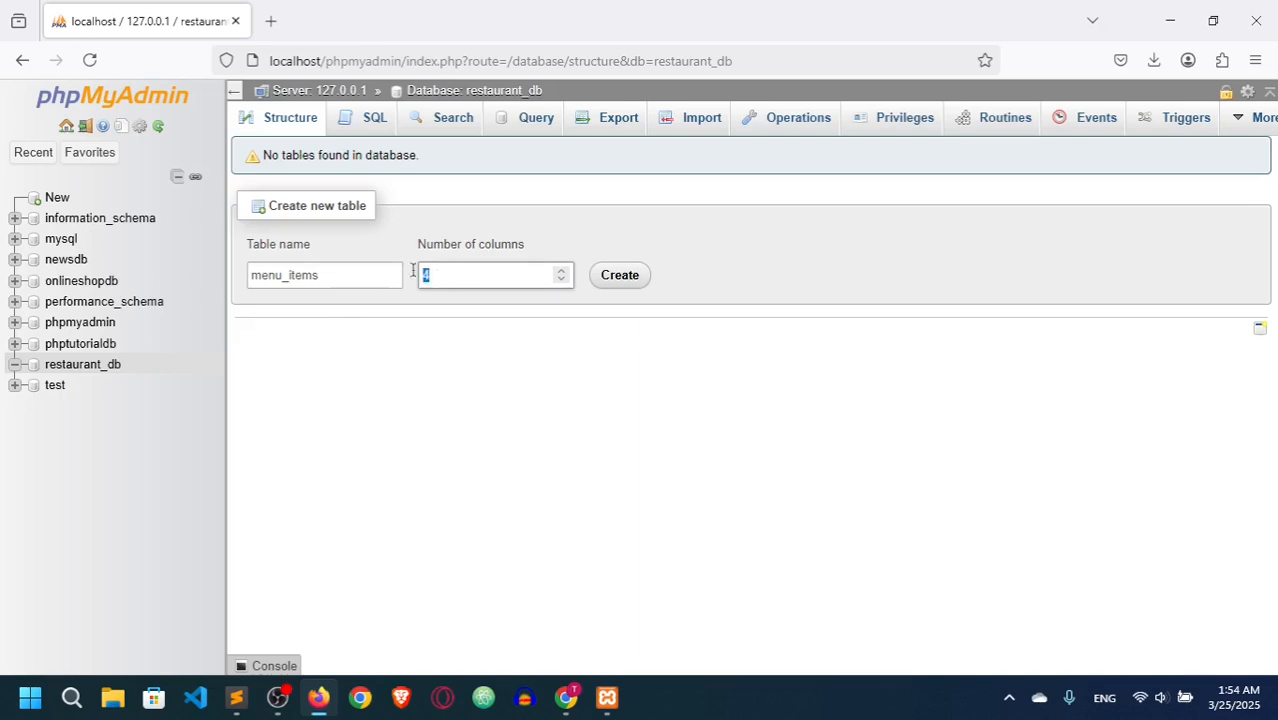
pyautogui.press('Return')
# Define the table's first column as id, auto-incremented and used as the primary key.
pyautogui.click(320, 246)
pyautogui.write('id')
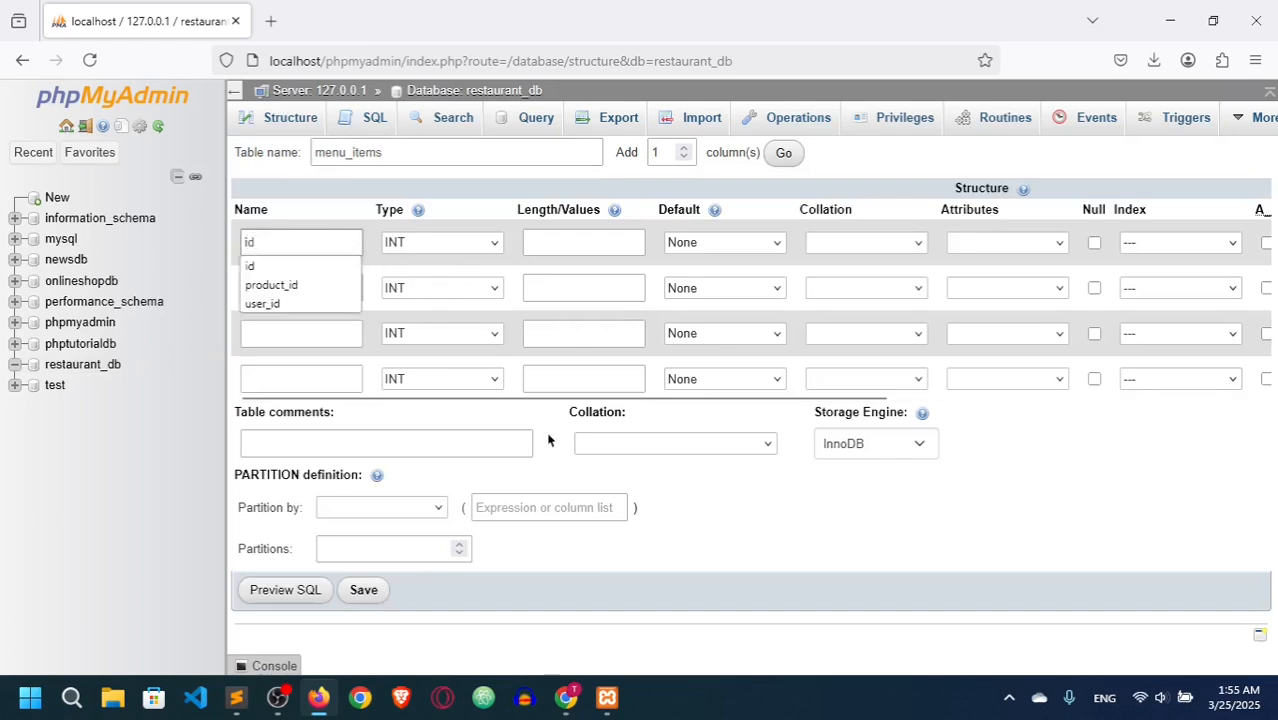
pyautogui.moveTo(590, 402); pyautogui.dragTo(796, 400)
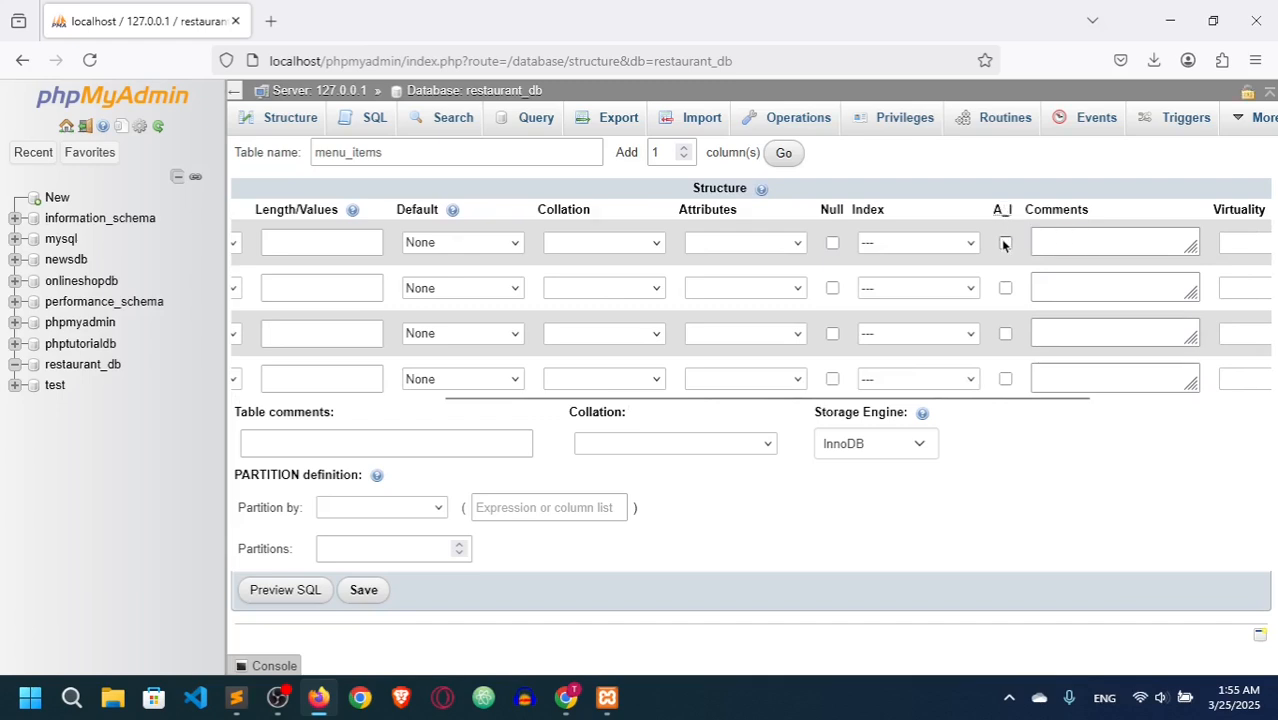
pyautogui.click(1005, 243)
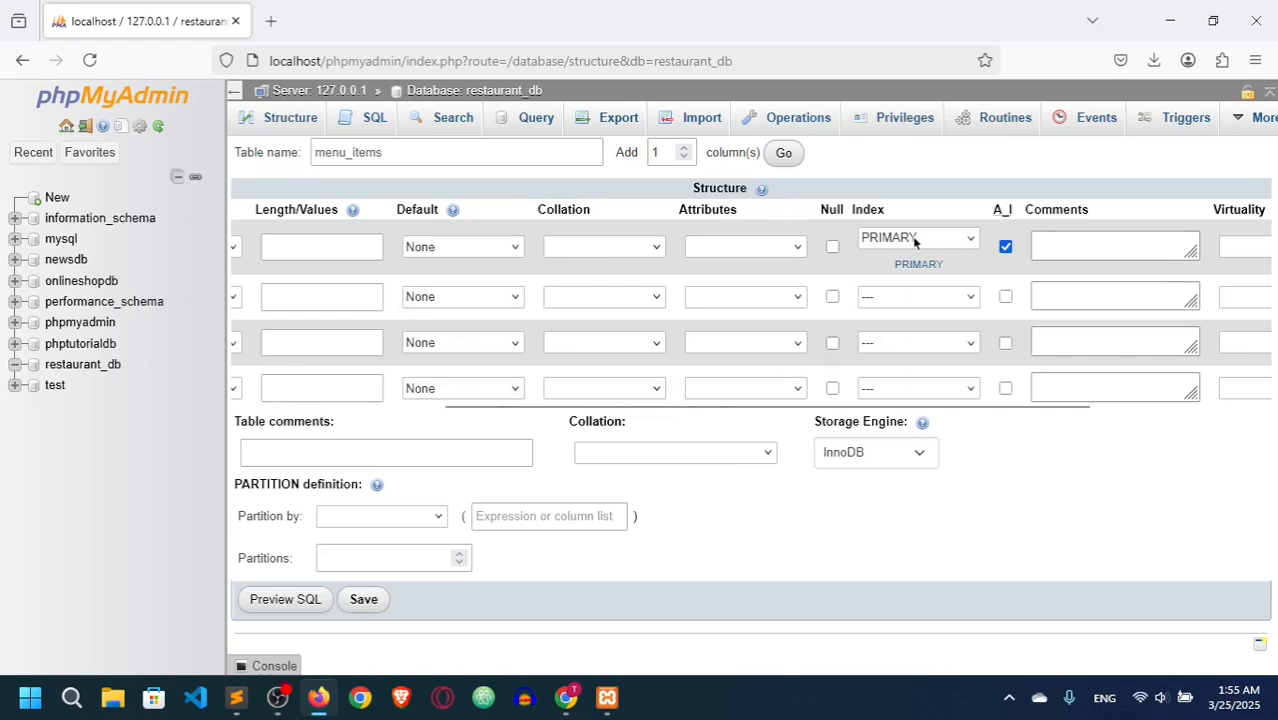
# Define the second column as name, of type VARCHAR with length 255.
pyautogui.moveTo(620, 405); pyautogui.dragTo(397, 374)
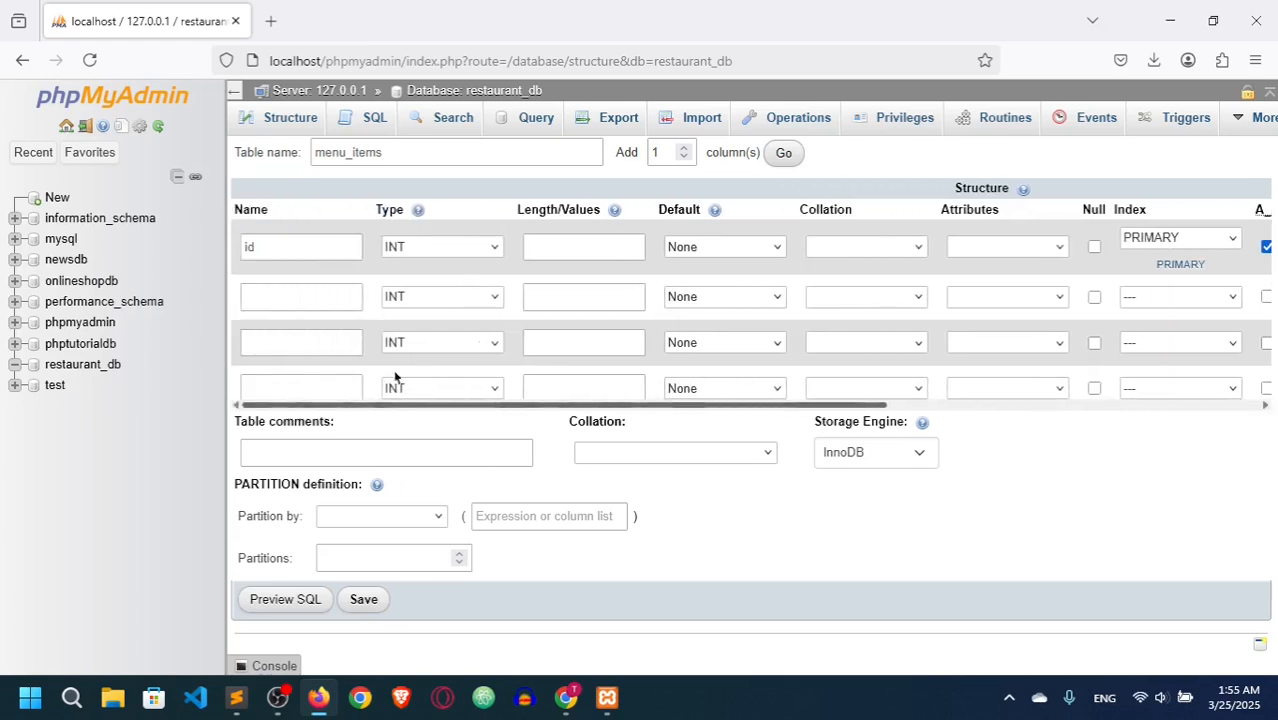
pyautogui.click(324, 298)
pyautogui.write('name')
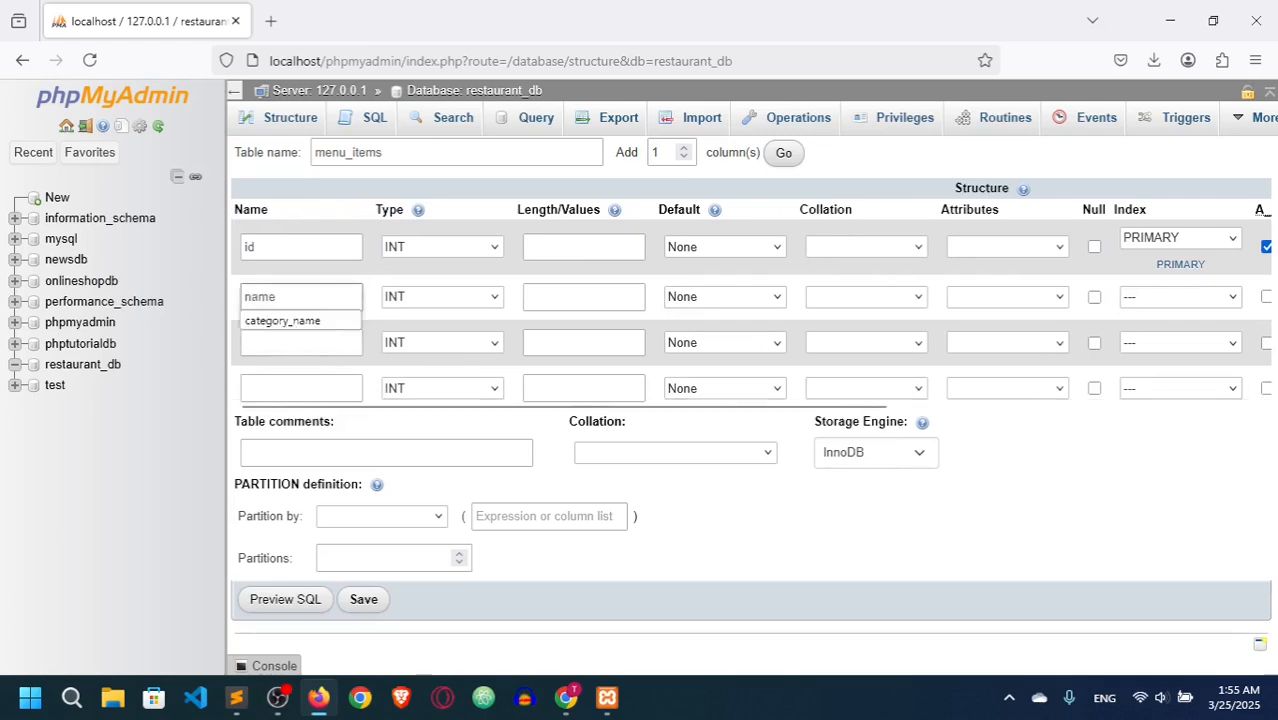
pyautogui.click(476, 297)
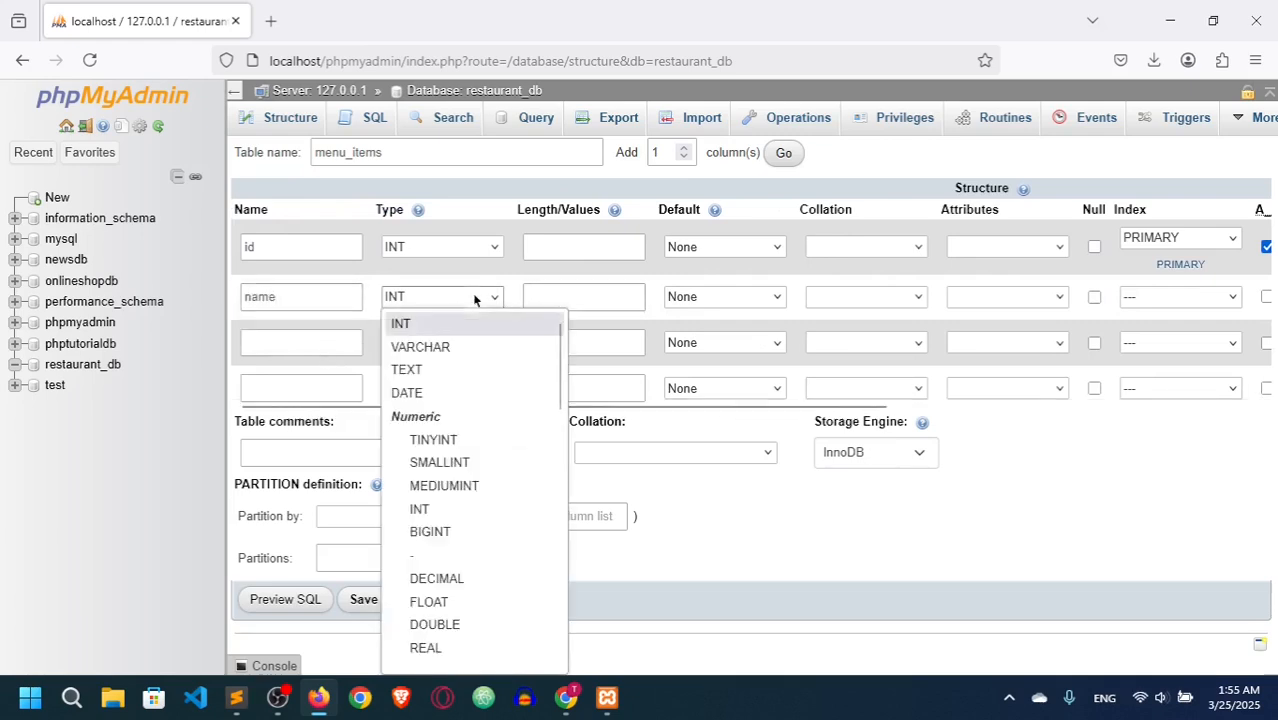
pyautogui.click(449, 346)
pyautogui.click(558, 298)
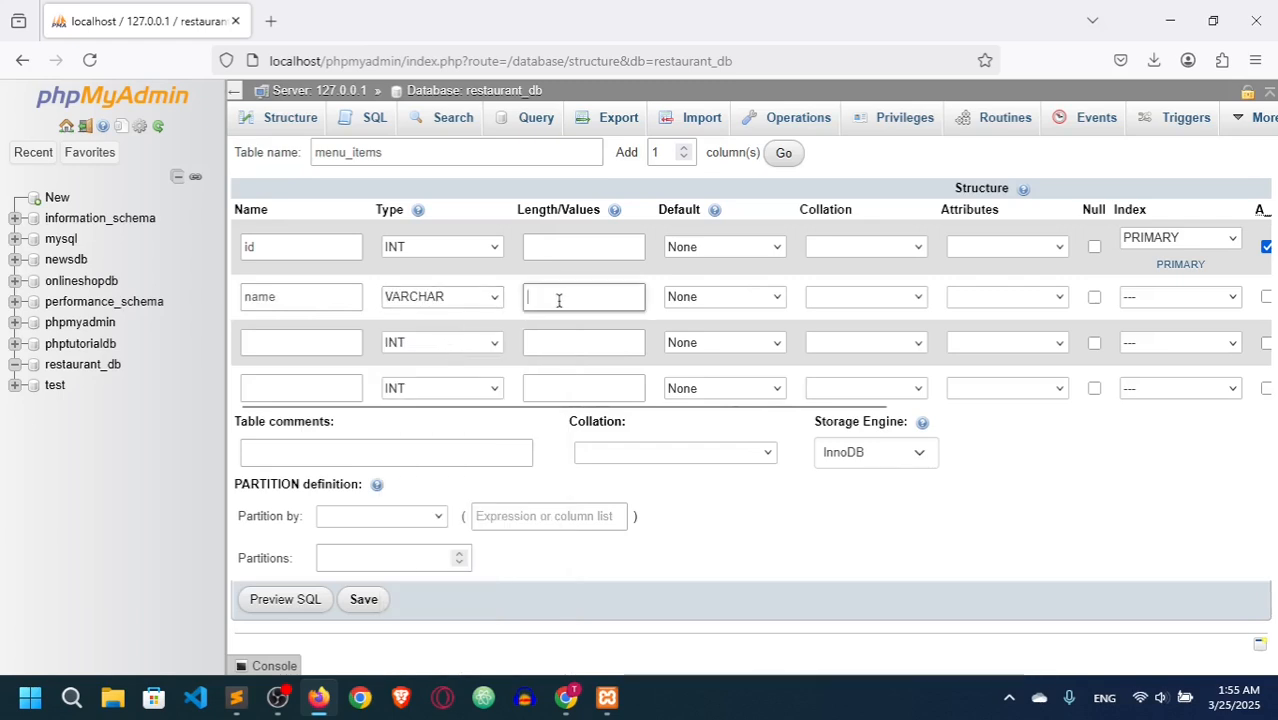
pyautogui.write('255')
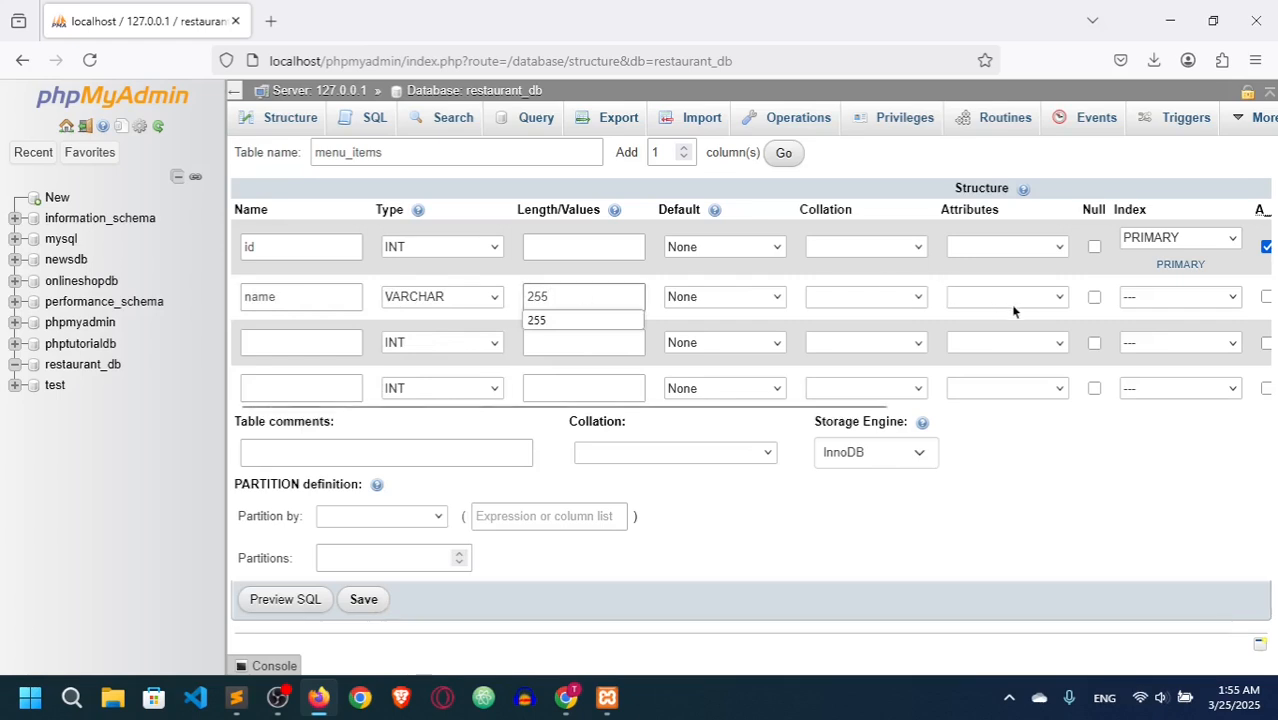
# Define the third column as price, of type FLOAT.
pyautogui.click(305, 343)
pyautogui.write('price')
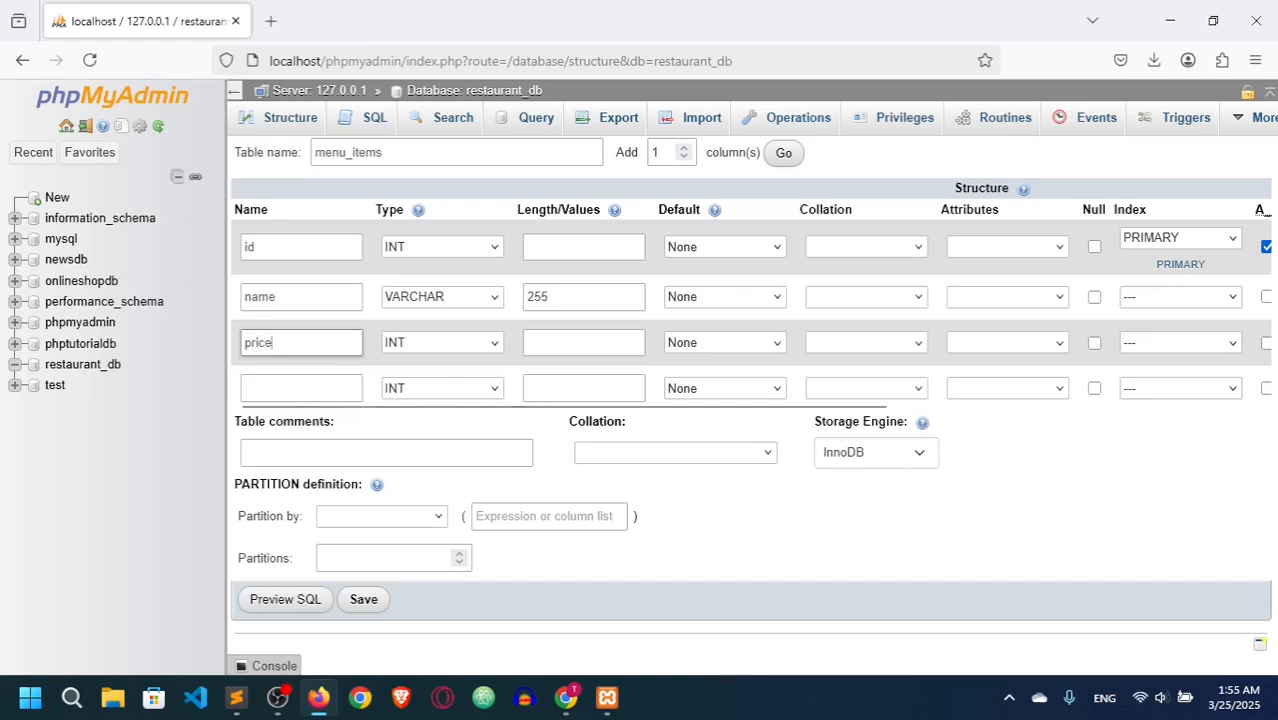
pyautogui.click(417, 342)
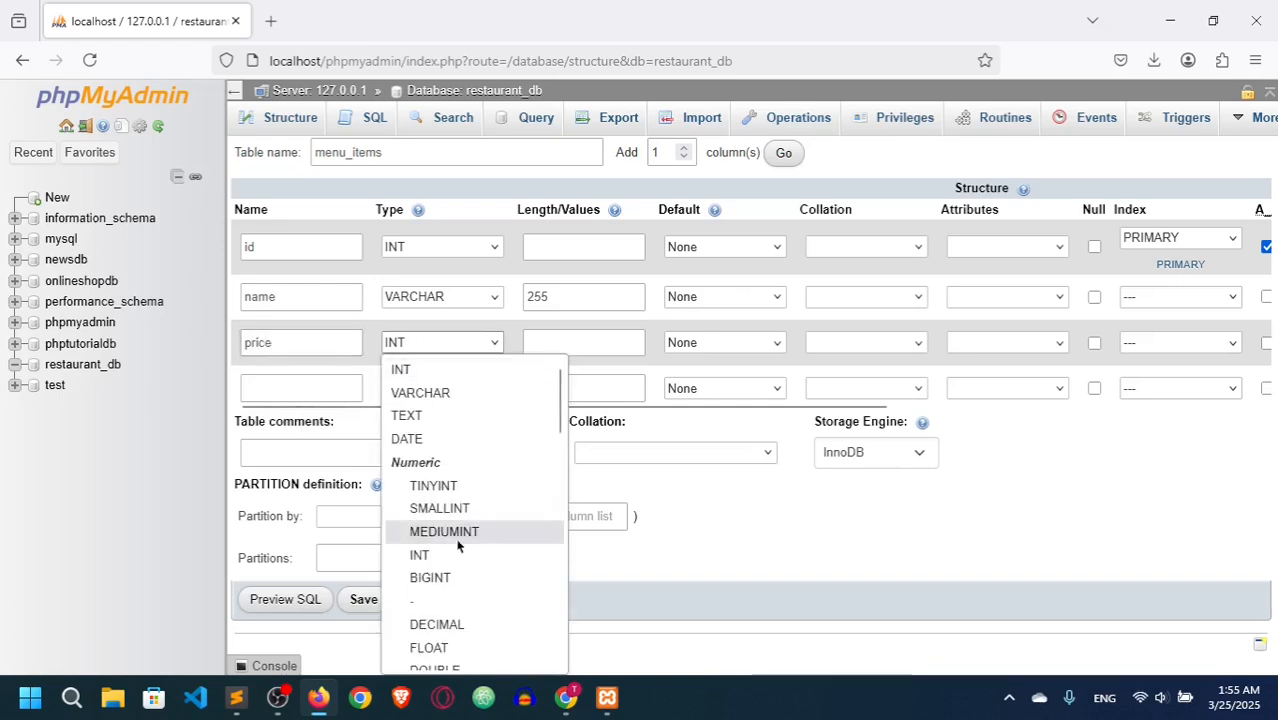
pyautogui.click(429, 647)
pyautogui.click(553, 333)
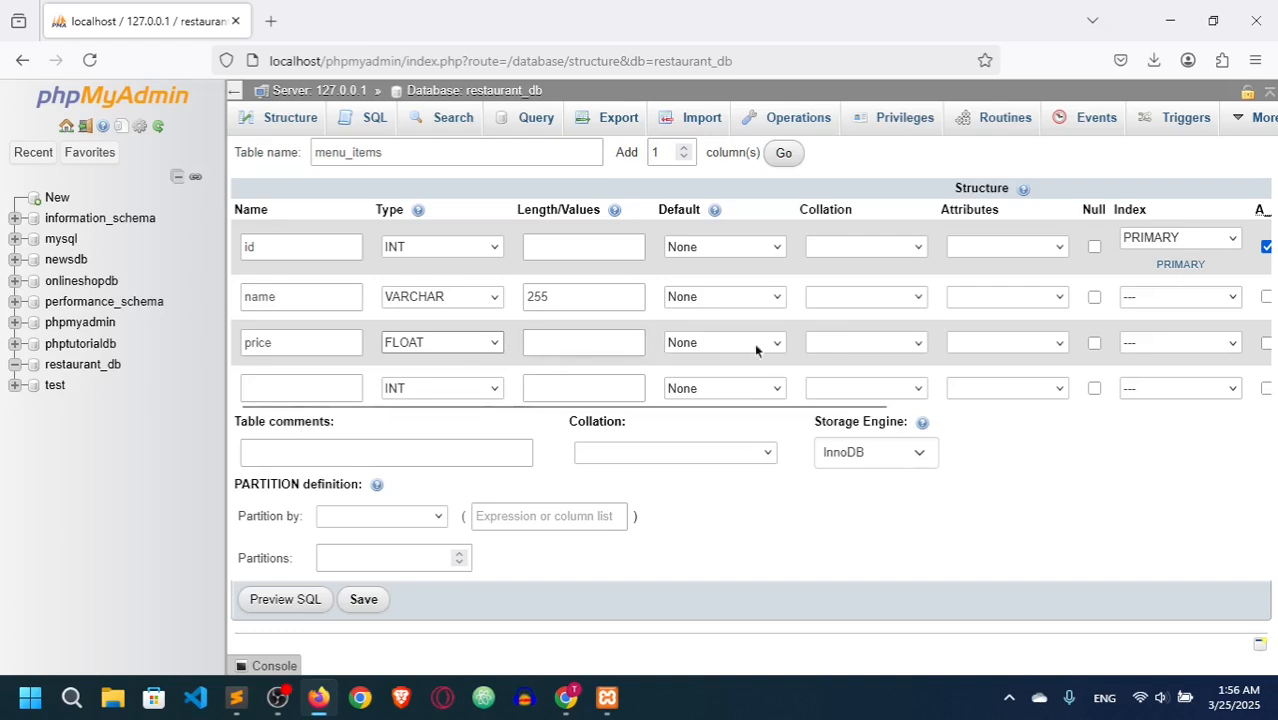
# Define the fourth column as category, of type VARCHAR with length 100, and save the menu_items table.
pyautogui.click(311, 391)
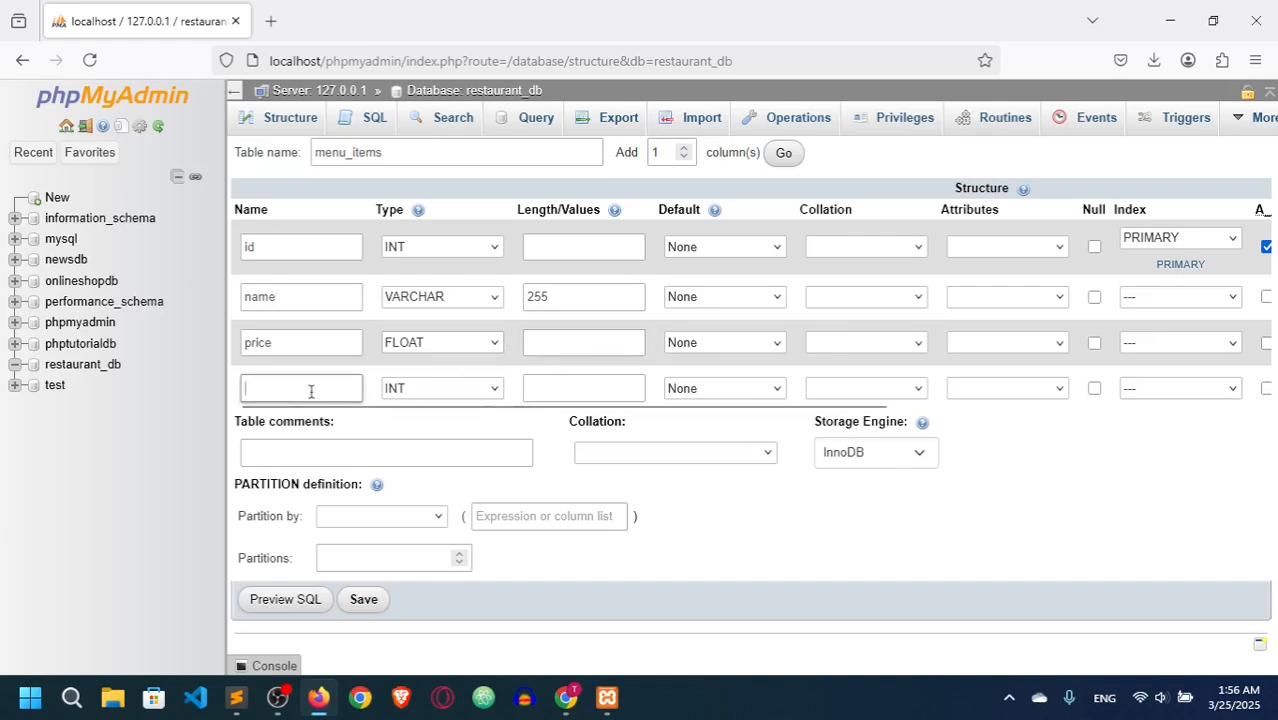
pyautogui.write('category')
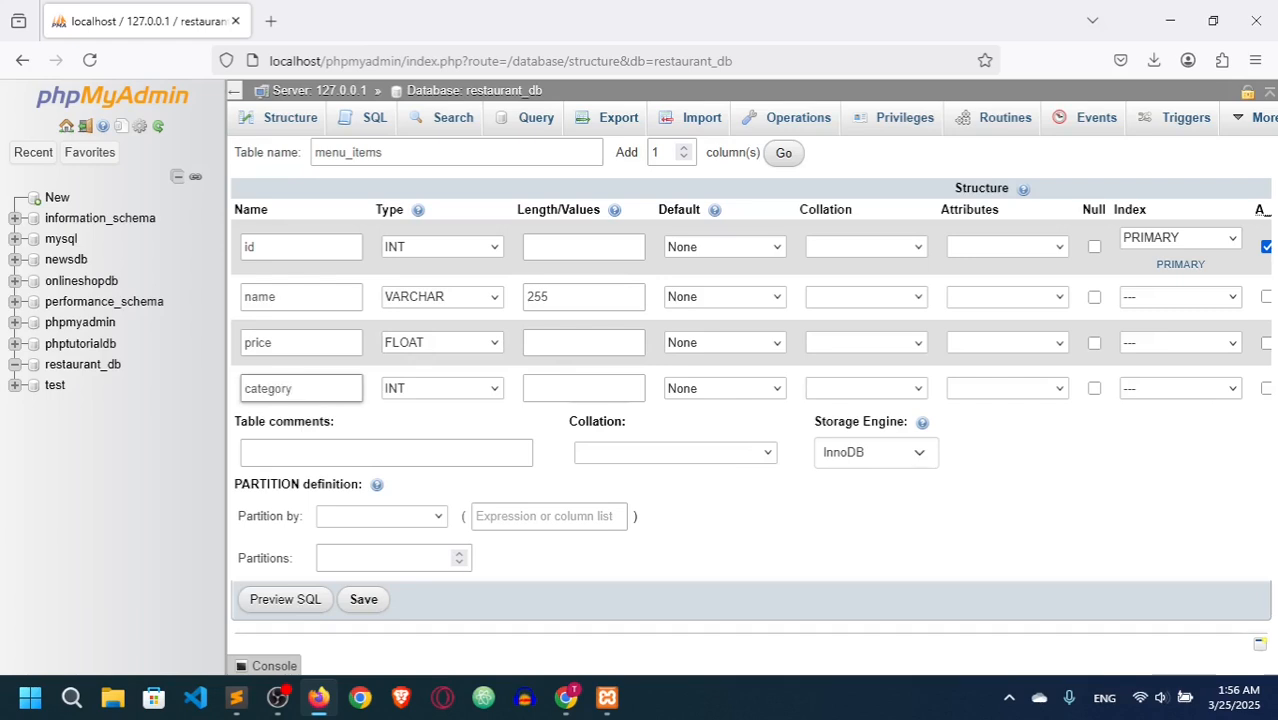
pyautogui.click(455, 390)
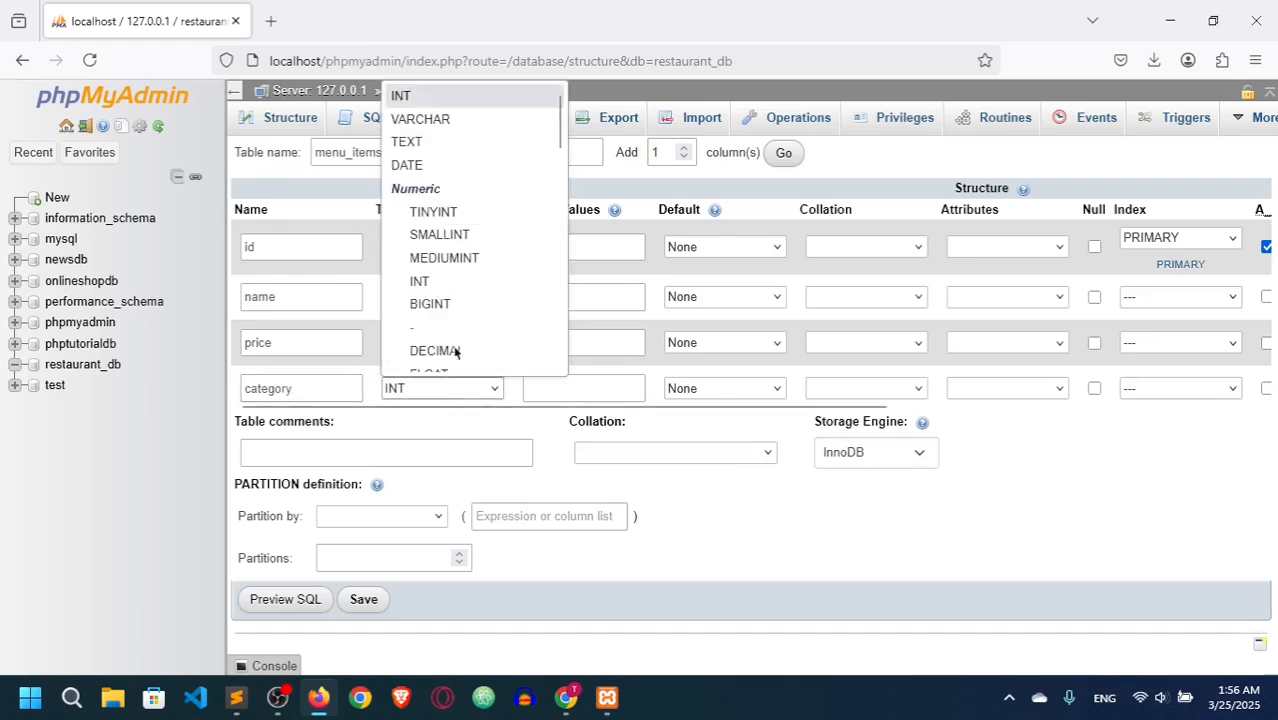
pyautogui.click(449, 120)
pyautogui.click(571, 393)
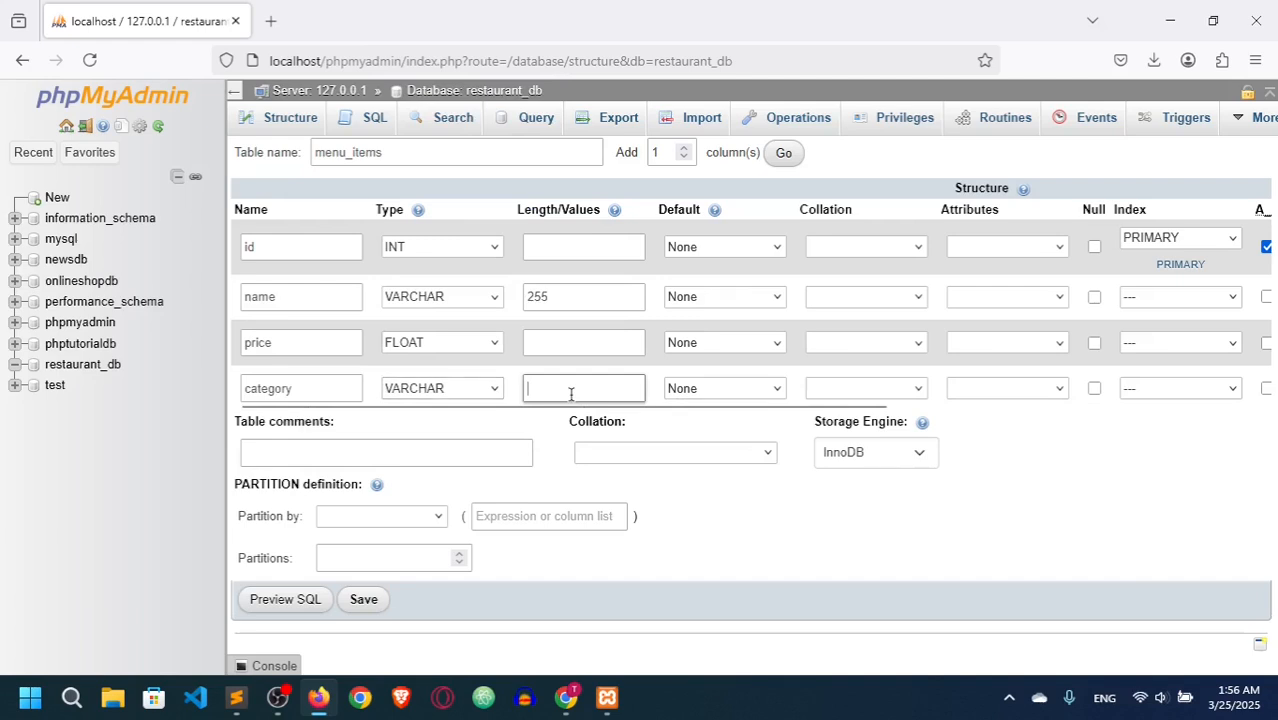
pyautogui.write('100')
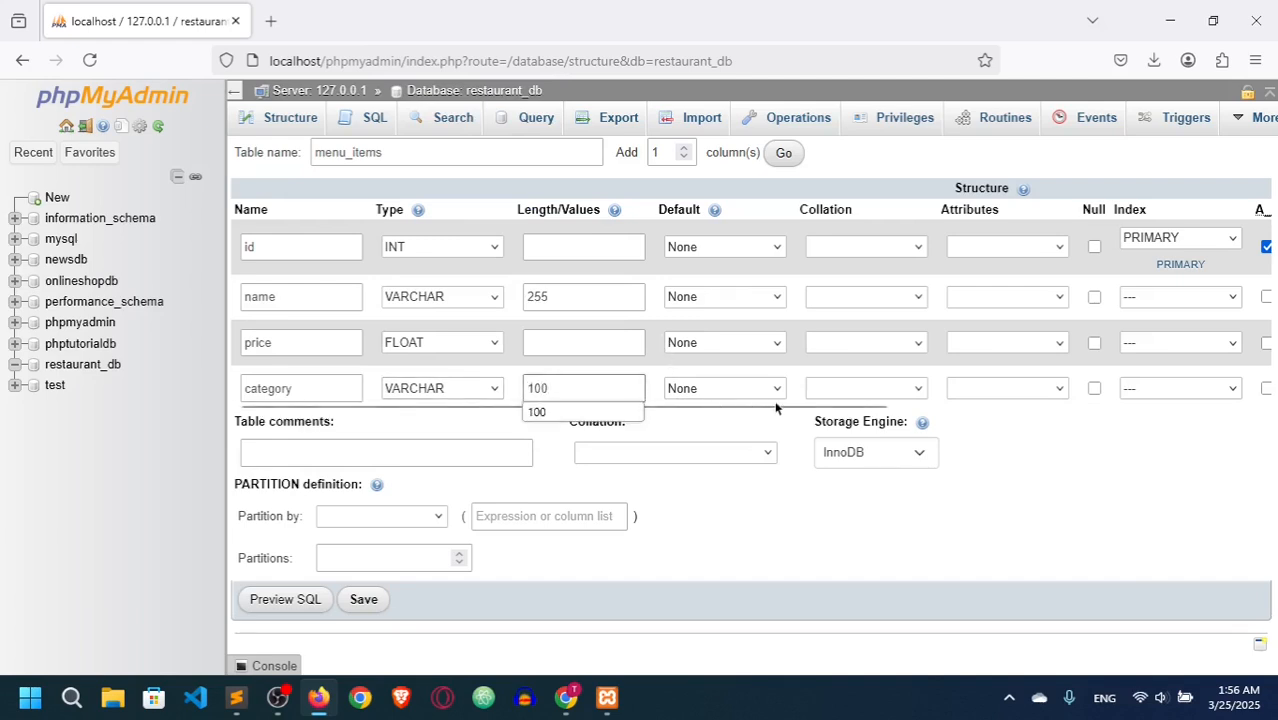
pyautogui.moveTo(781, 405); pyautogui.dragTo(414, 436)
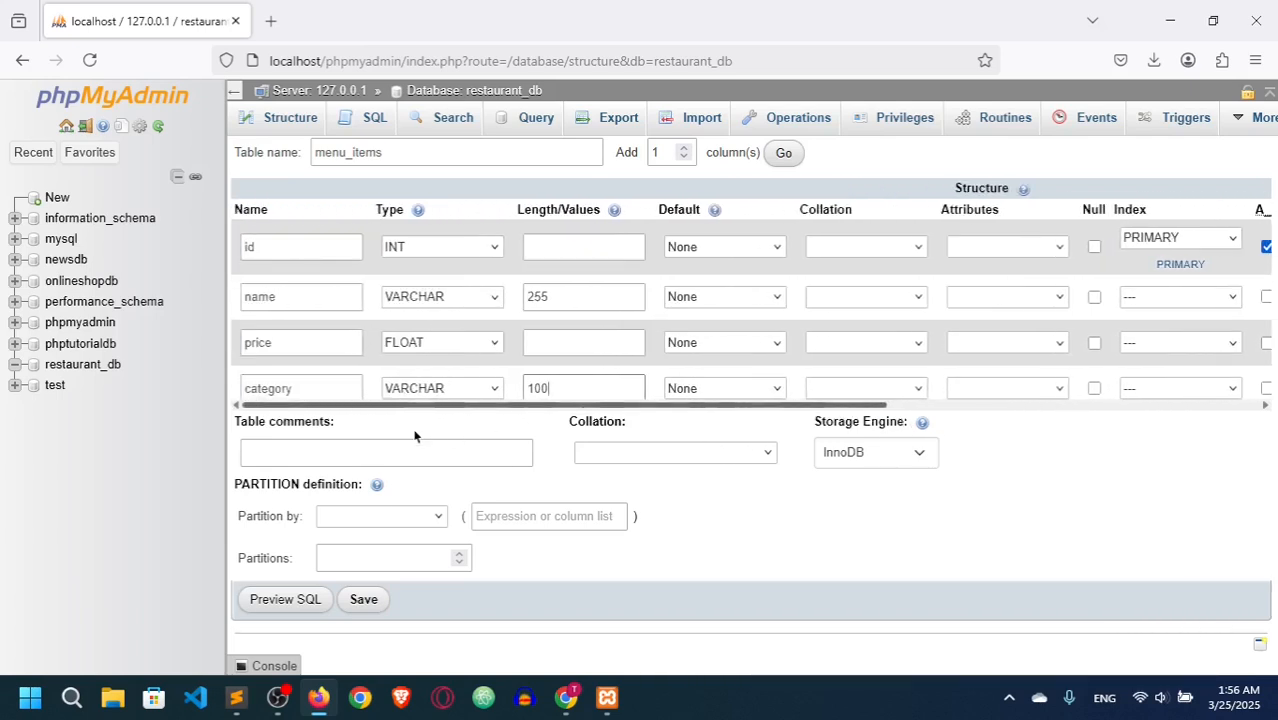
pyautogui.click(364, 600)
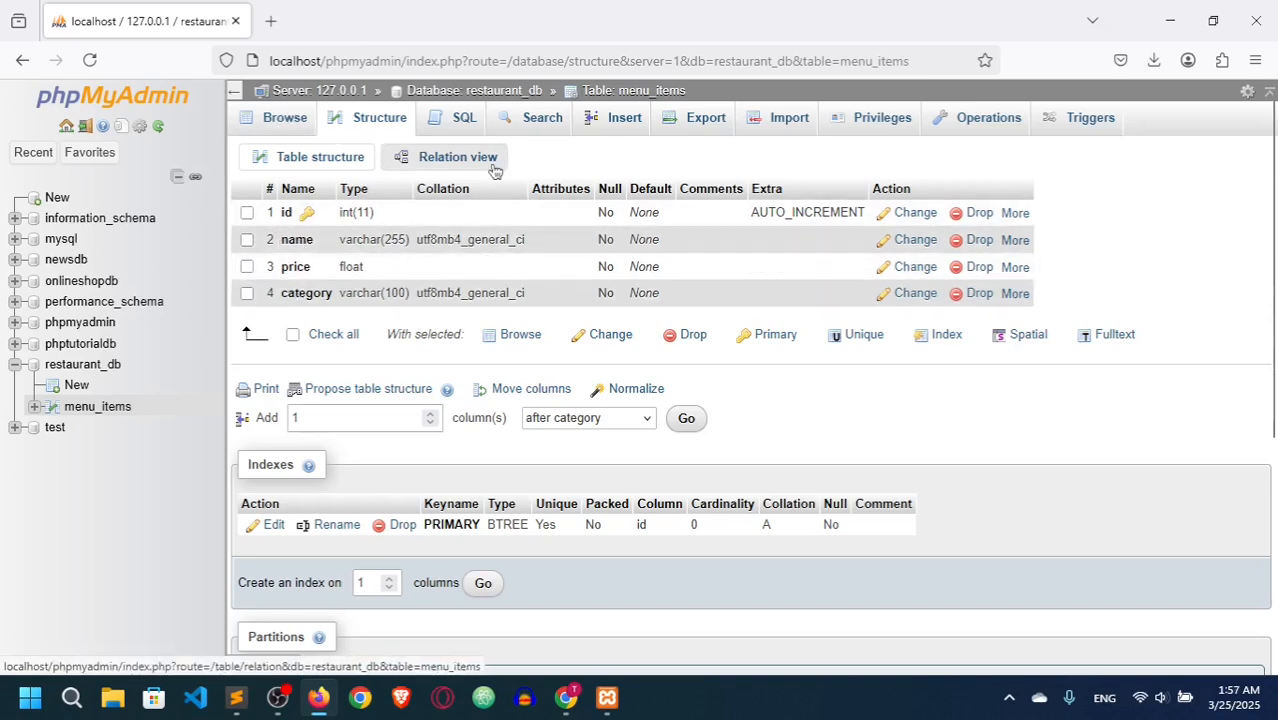
# Examine the value fields for inserting a menu_items row, with a brief look at index.php in Sublime Text.
pyautogui.click(621, 120)
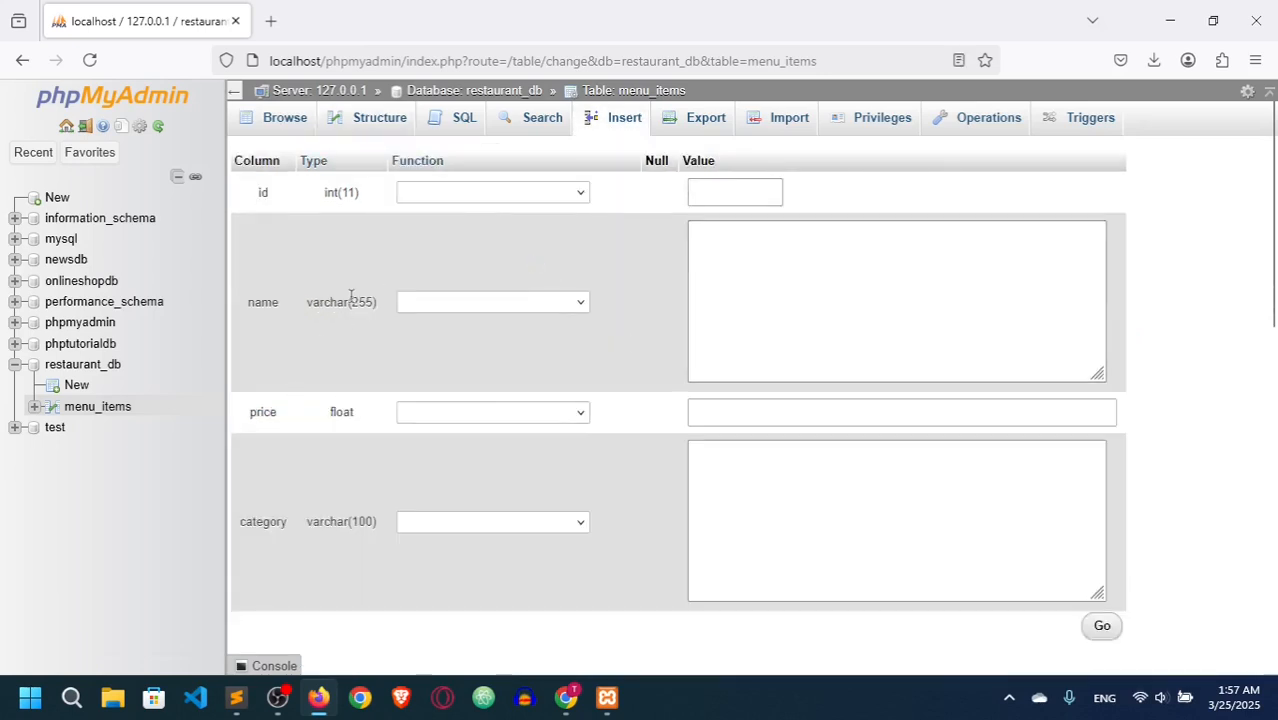
pyautogui.click(758, 293)
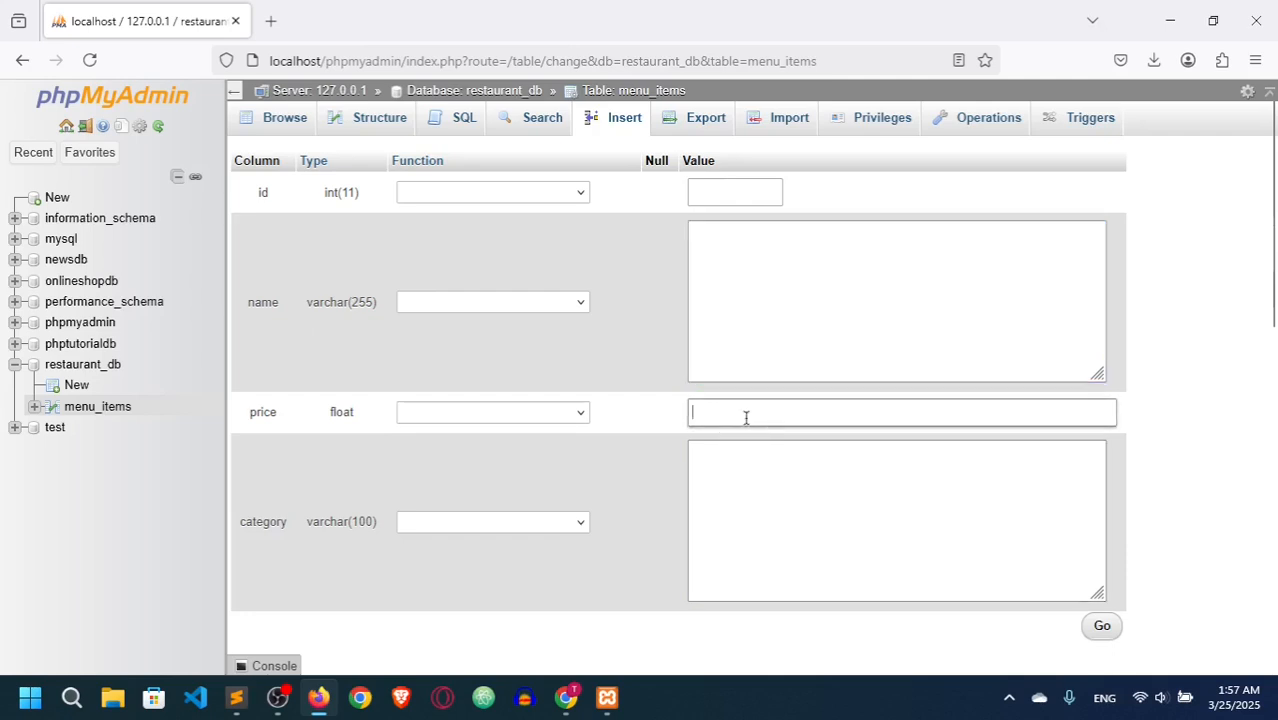
pyautogui.click(748, 523)
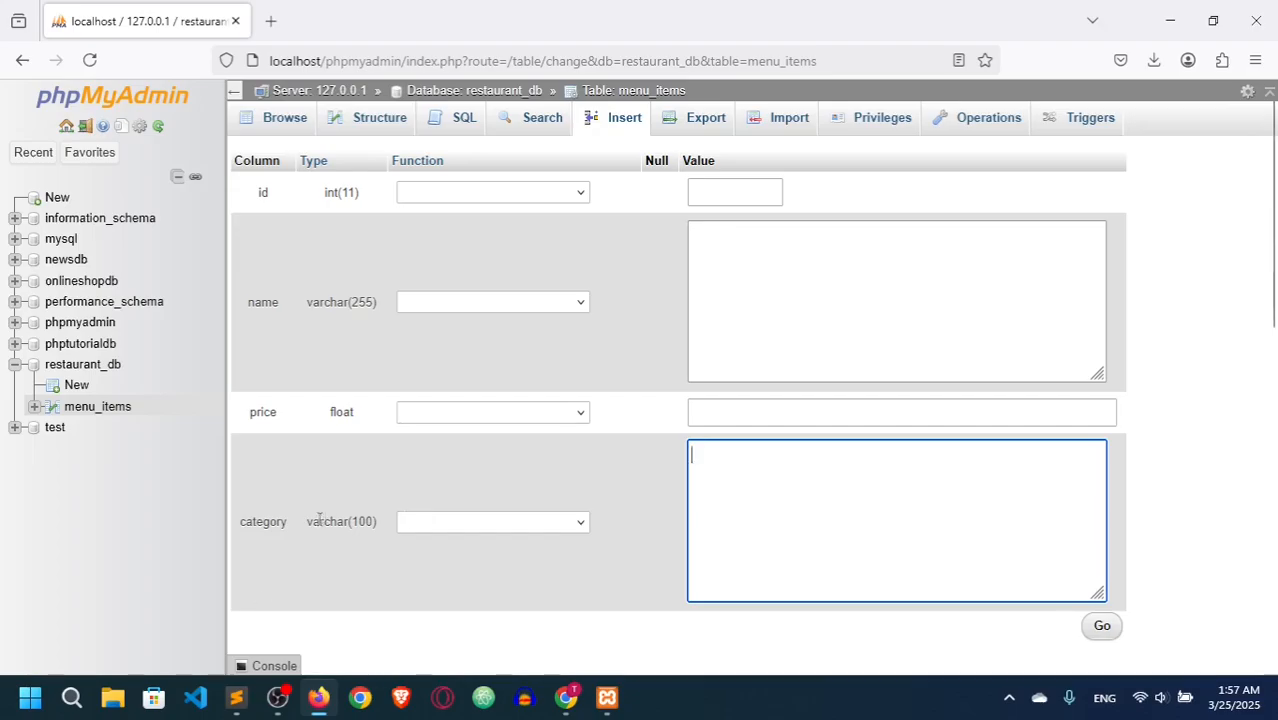
pyautogui.click(234, 700)
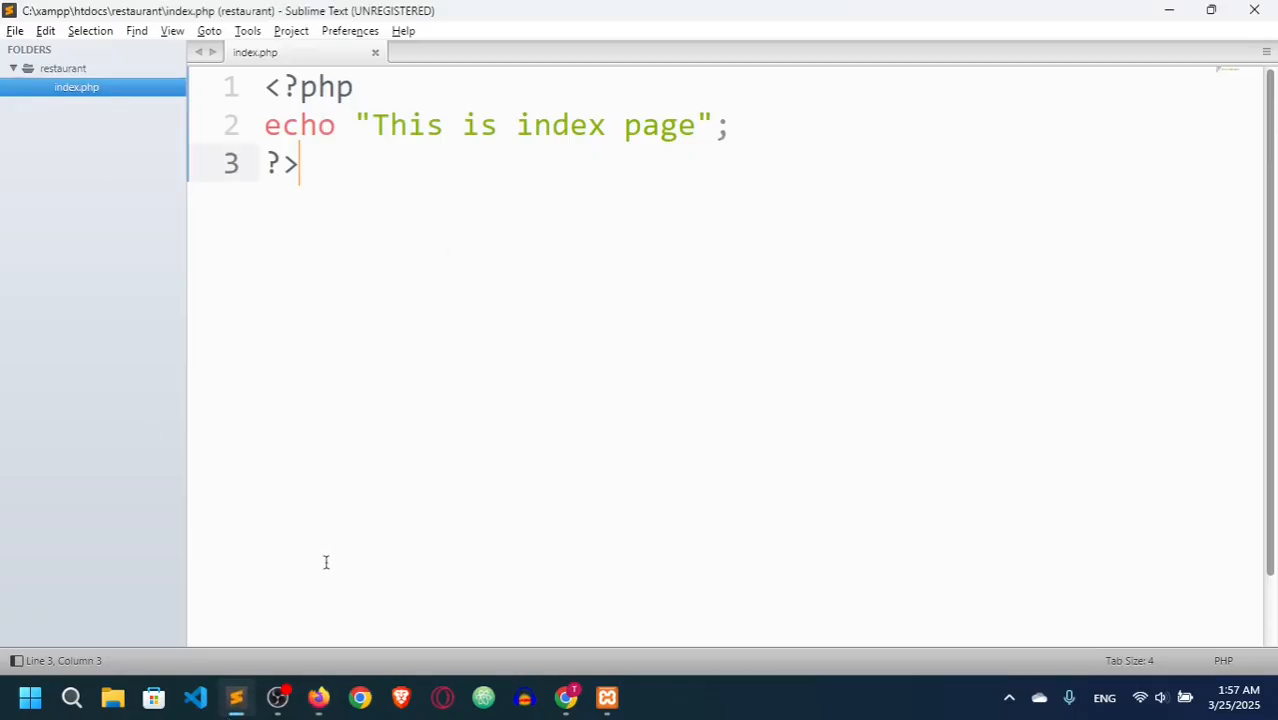
pyautogui.click(320, 697)
pyautogui.click(772, 286)
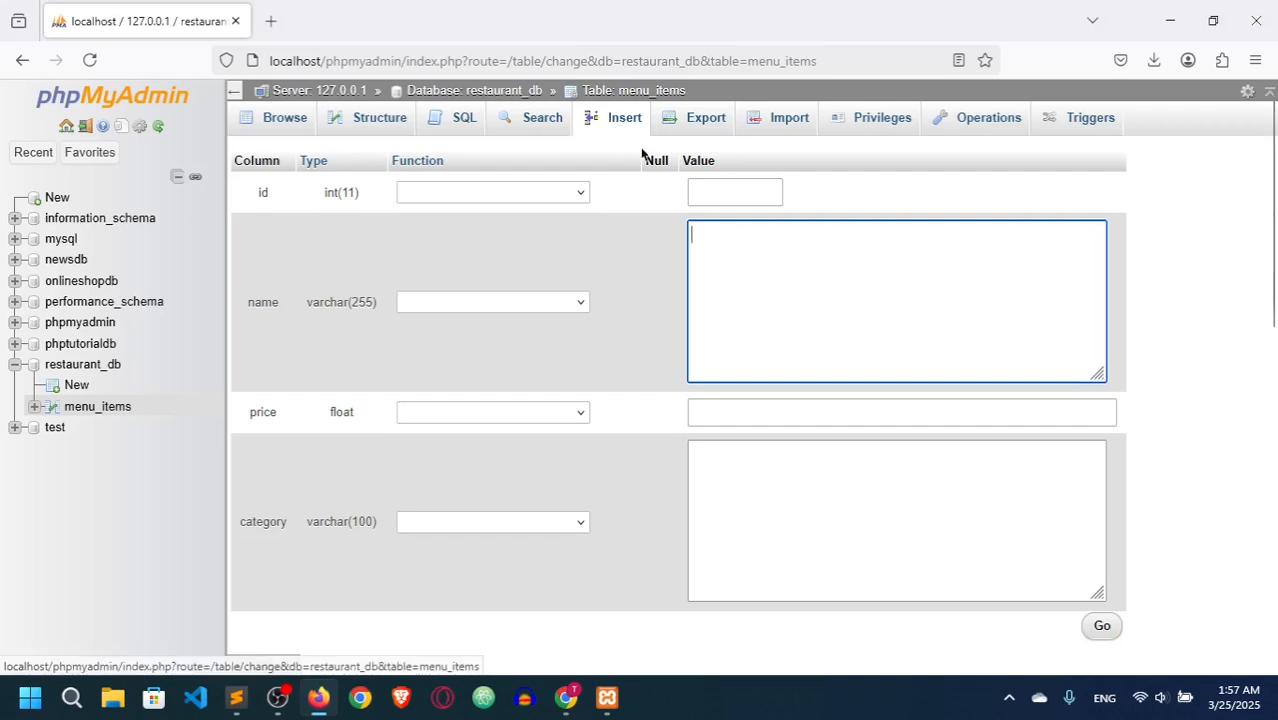
# Examine the default SELECT query offered for running SQL on the menu_items table.
pyautogui.click(451, 125)
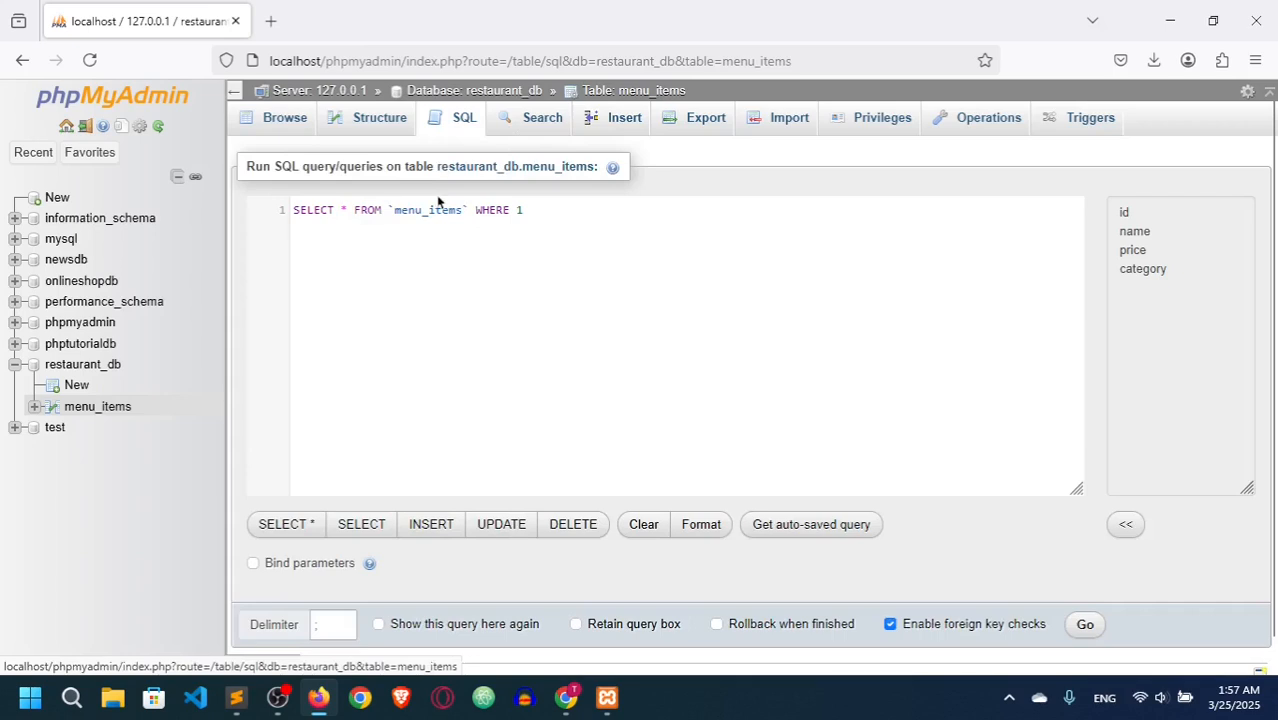
pyautogui.moveTo(538, 218); pyautogui.dragTo(357, 210)
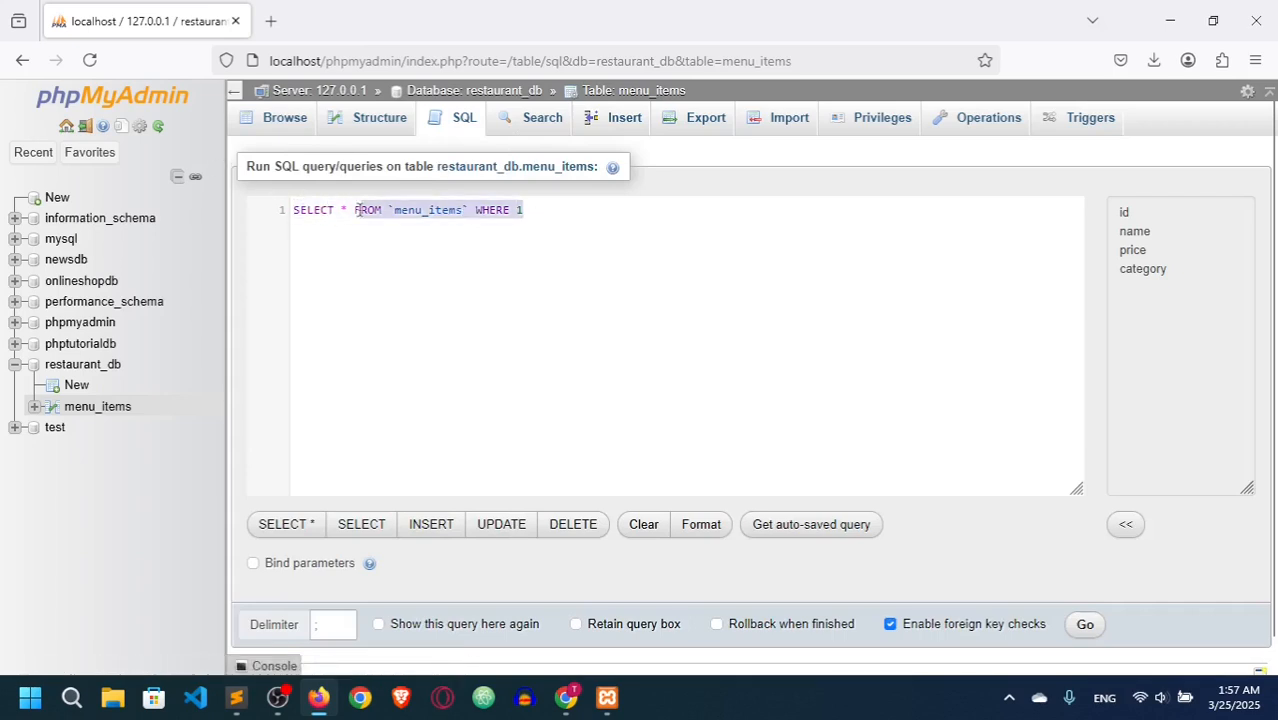
pyautogui.click(447, 213)
pyautogui.moveTo(459, 213); pyautogui.dragTo(396, 210)
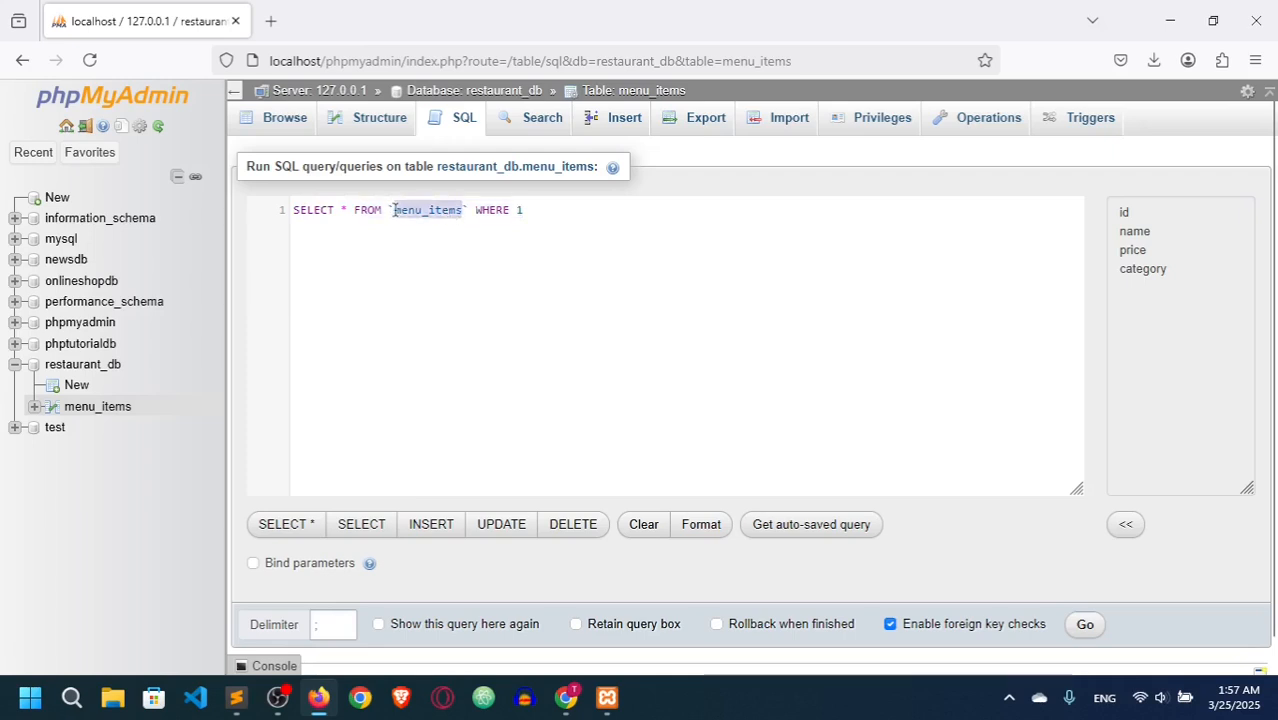
pyautogui.click(531, 220)
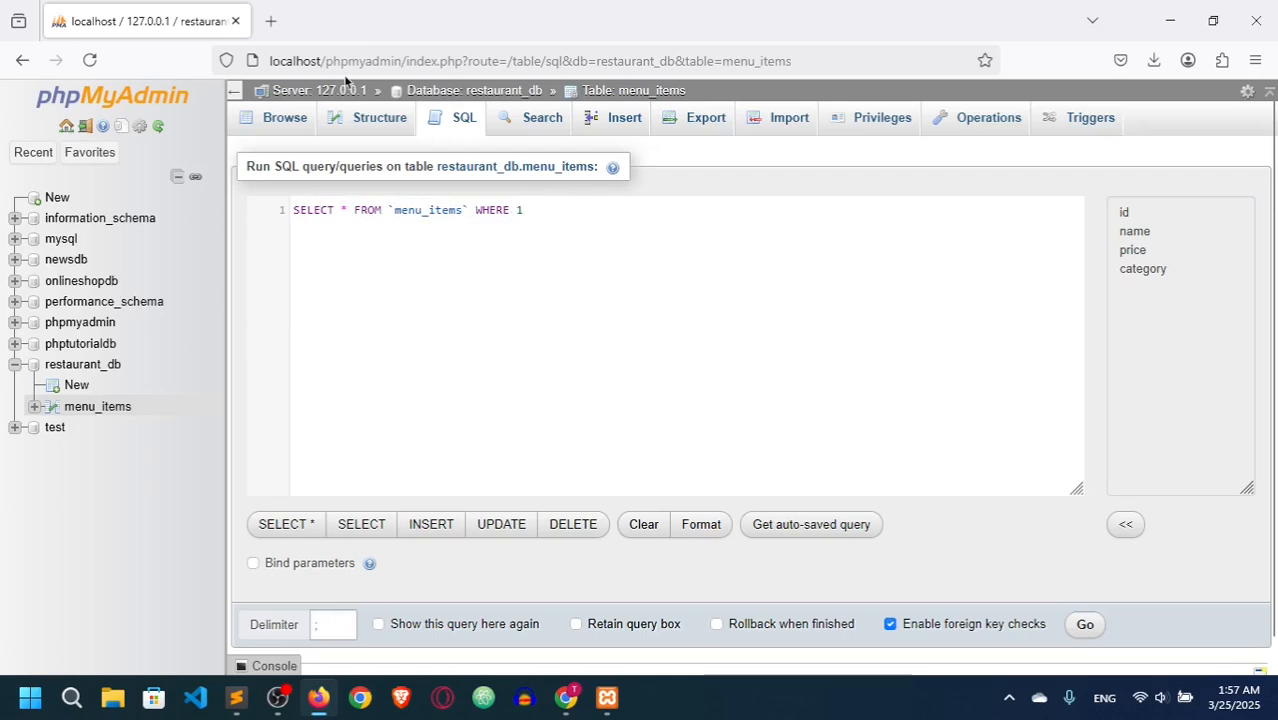
# Review the menu_items rows and the table's default SELECT query, with a brief look at index.php in Sublime Text.
pyautogui.click(284, 119)
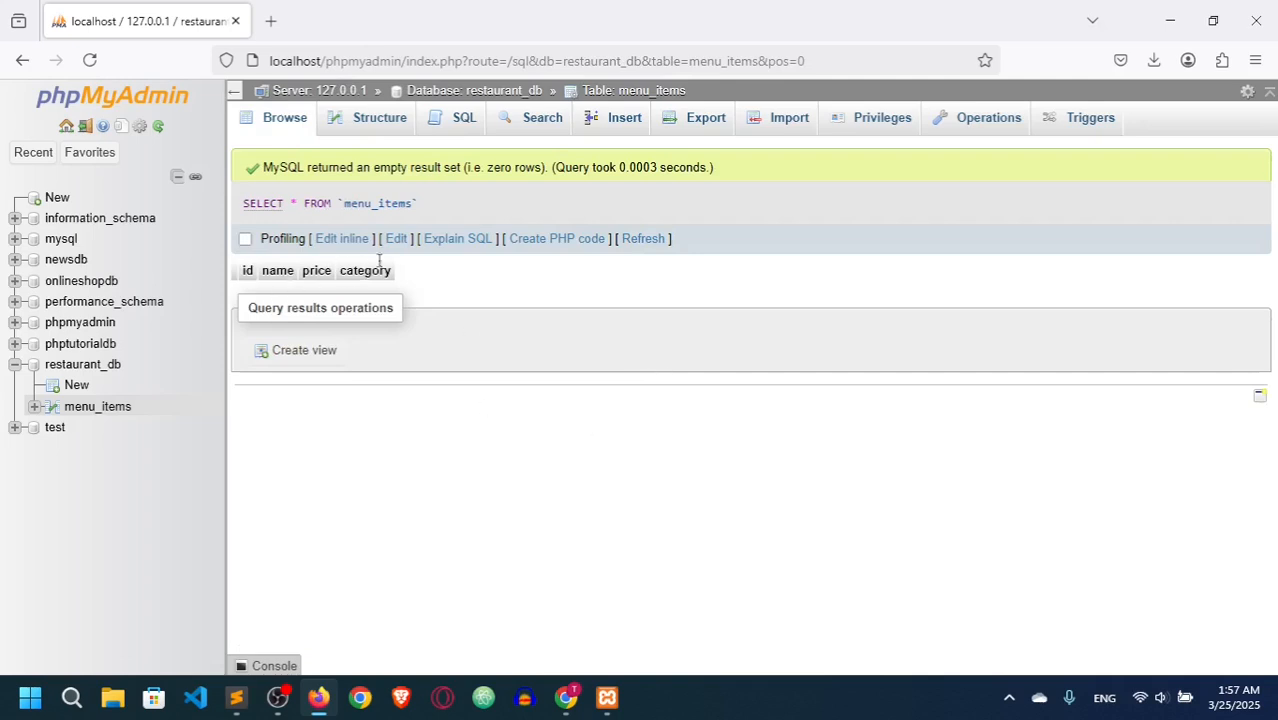
pyautogui.click(464, 120)
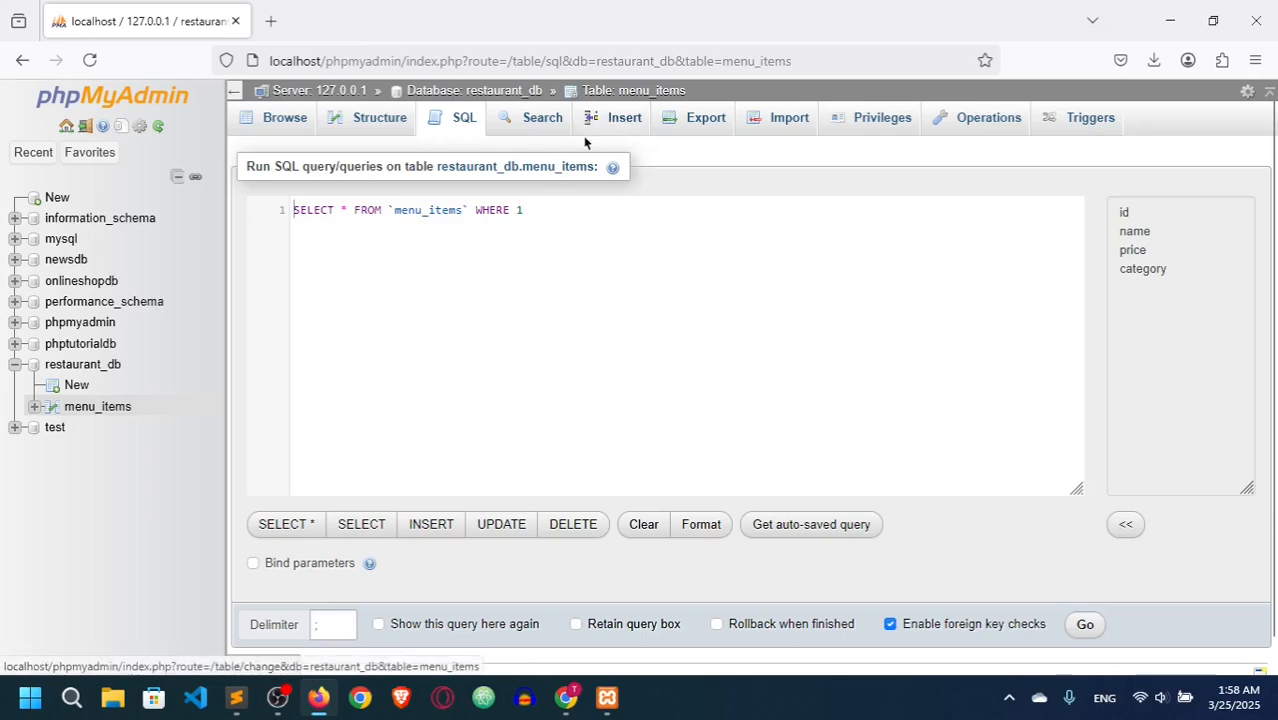
pyautogui.moveTo(562, 205); pyautogui.dragTo(296, 203)
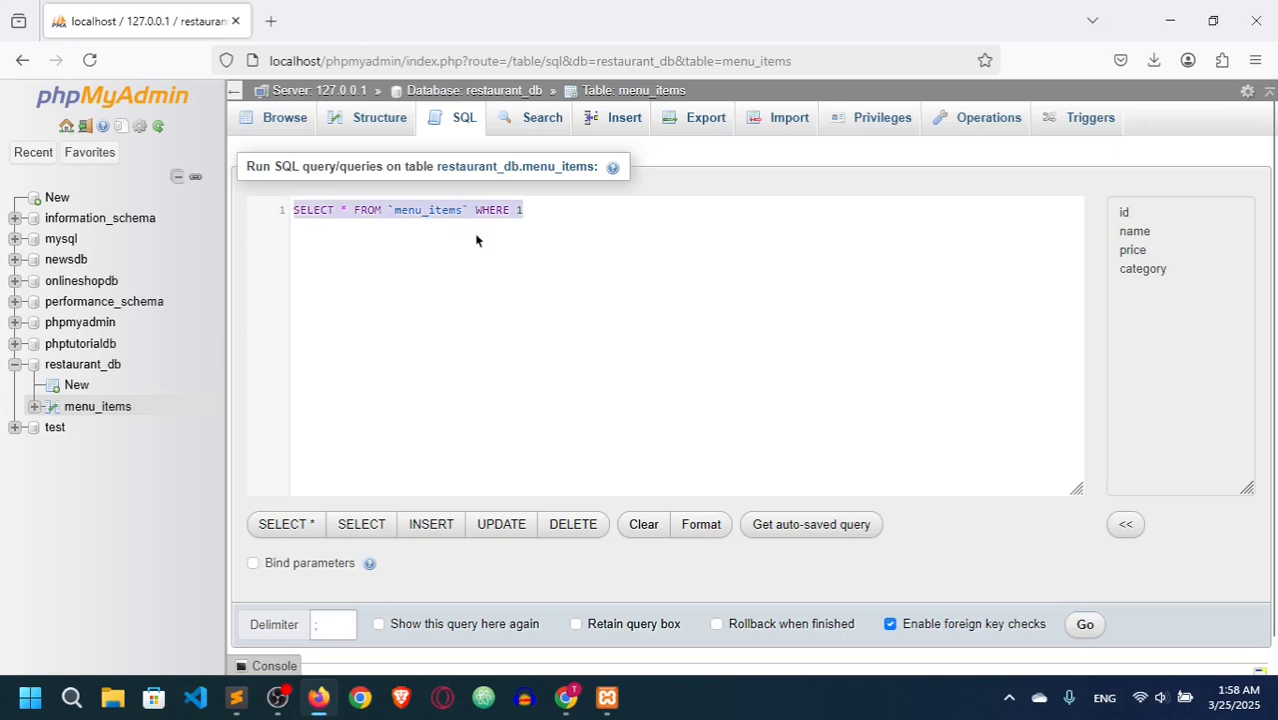
pyautogui.click(547, 210)
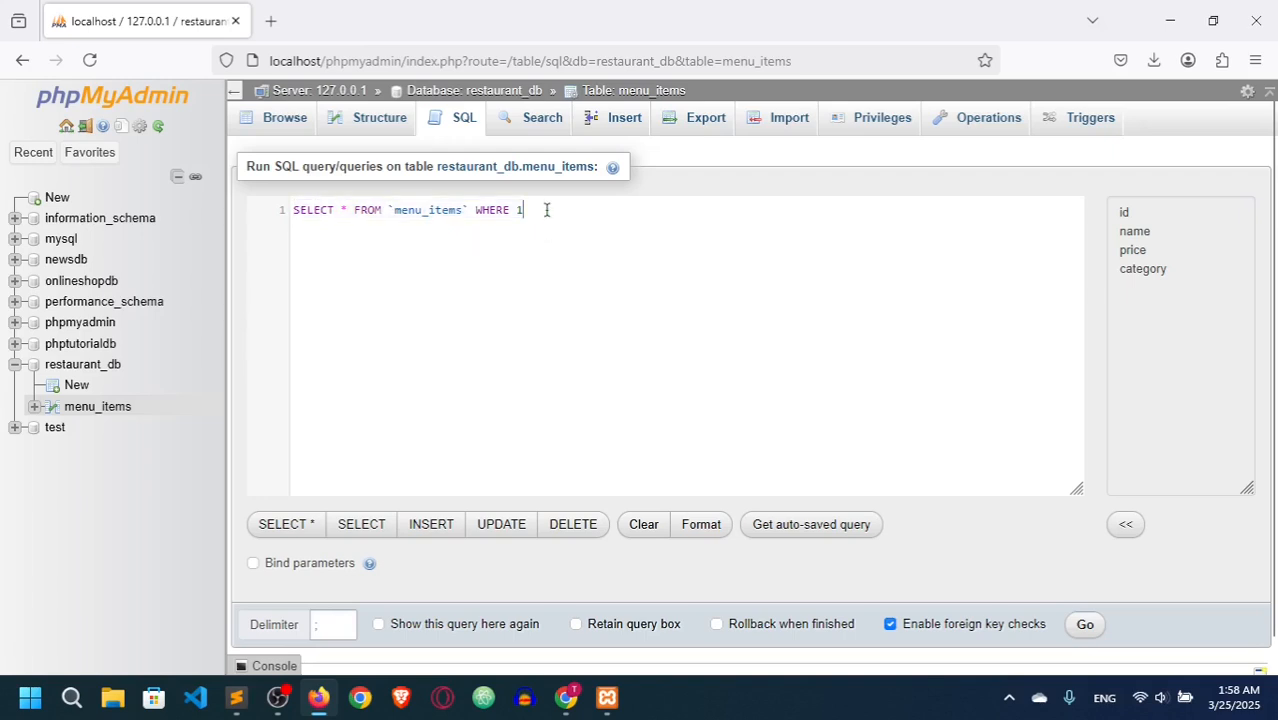
pyautogui.moveTo(547, 210); pyautogui.dragTo(292, 209)
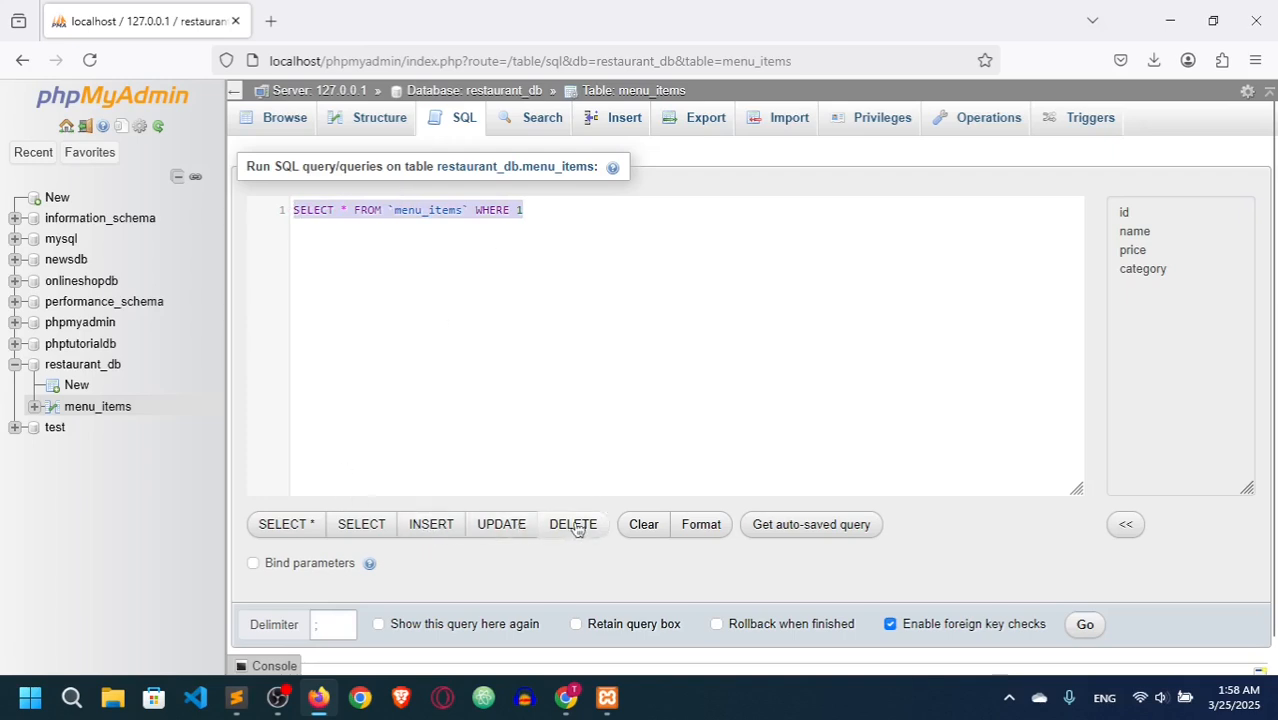
pyautogui.click(236, 699)
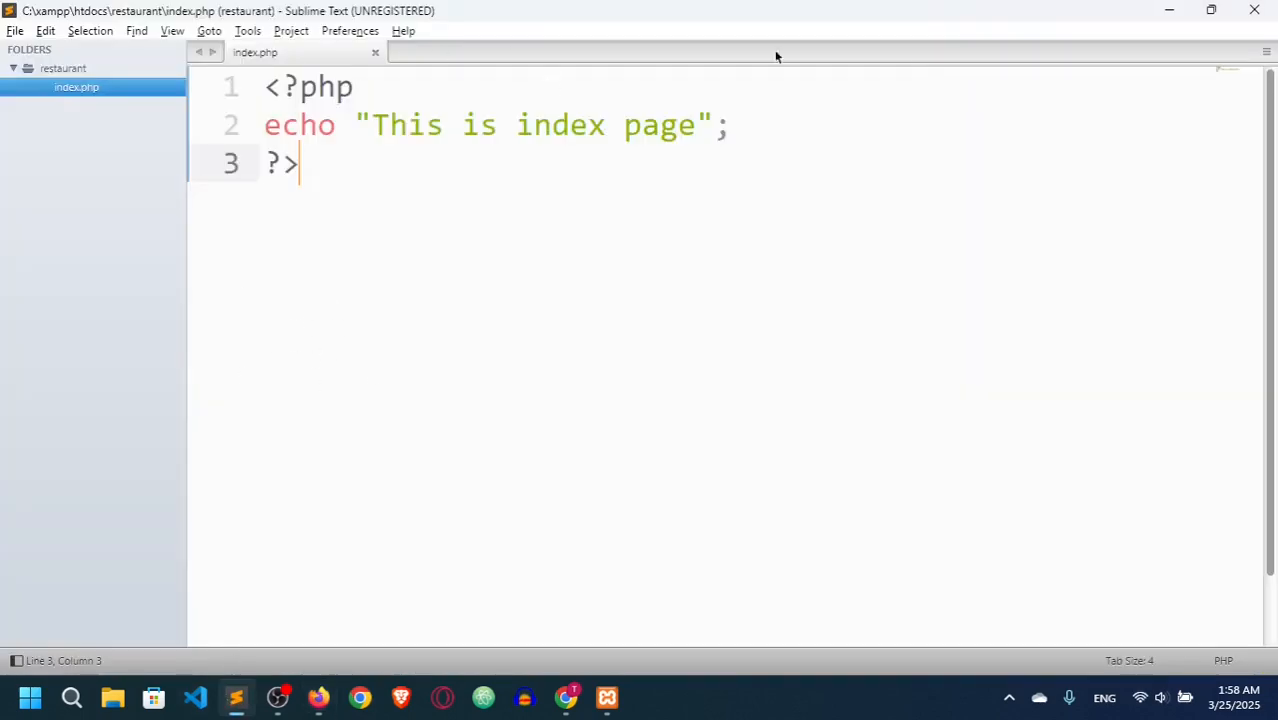
pyautogui.click(1164, 11)
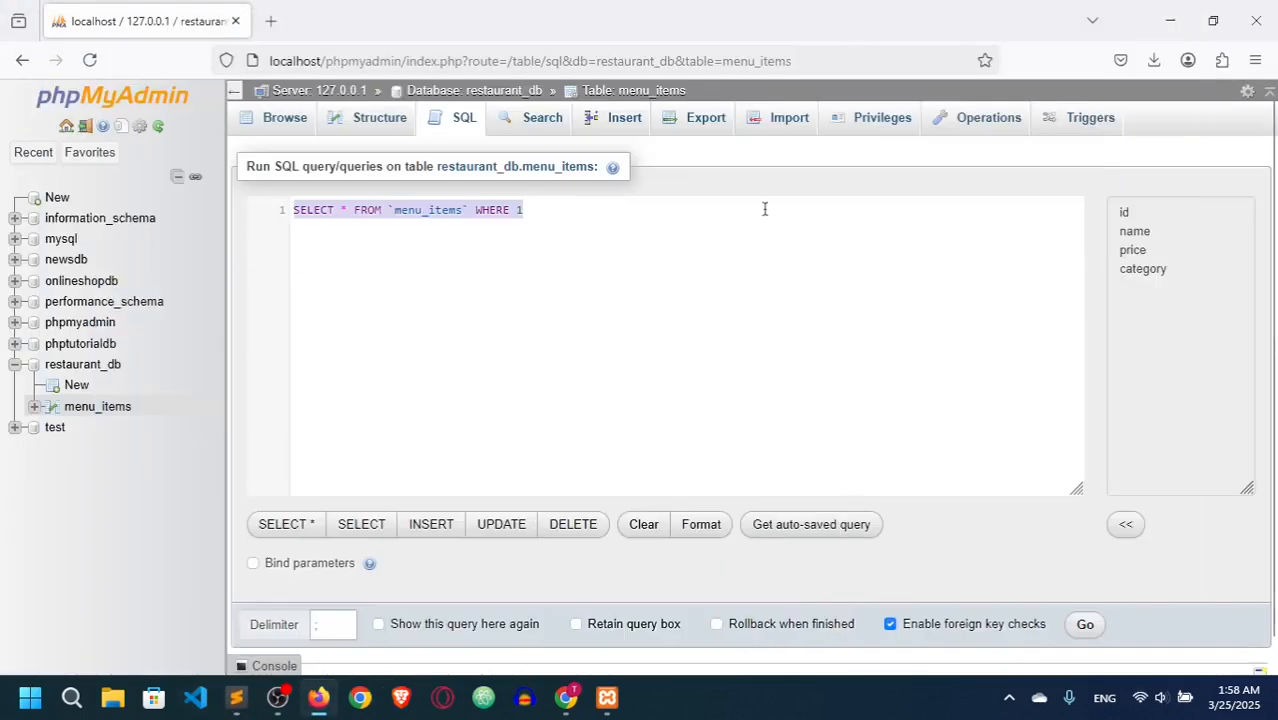
# Begin a new menu_items row with the name Chicken Bites, consulting the Menu Style Ideas page for a dish.
pyautogui.click(640, 120)
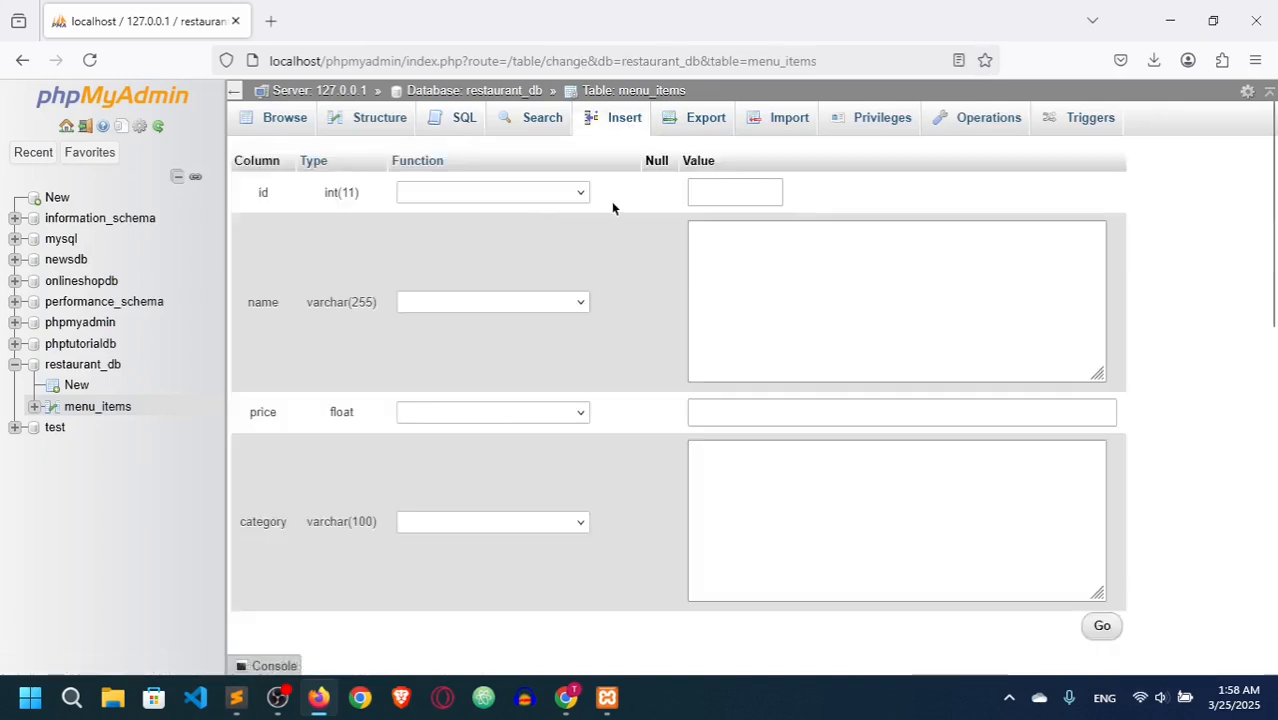
pyautogui.click(745, 277)
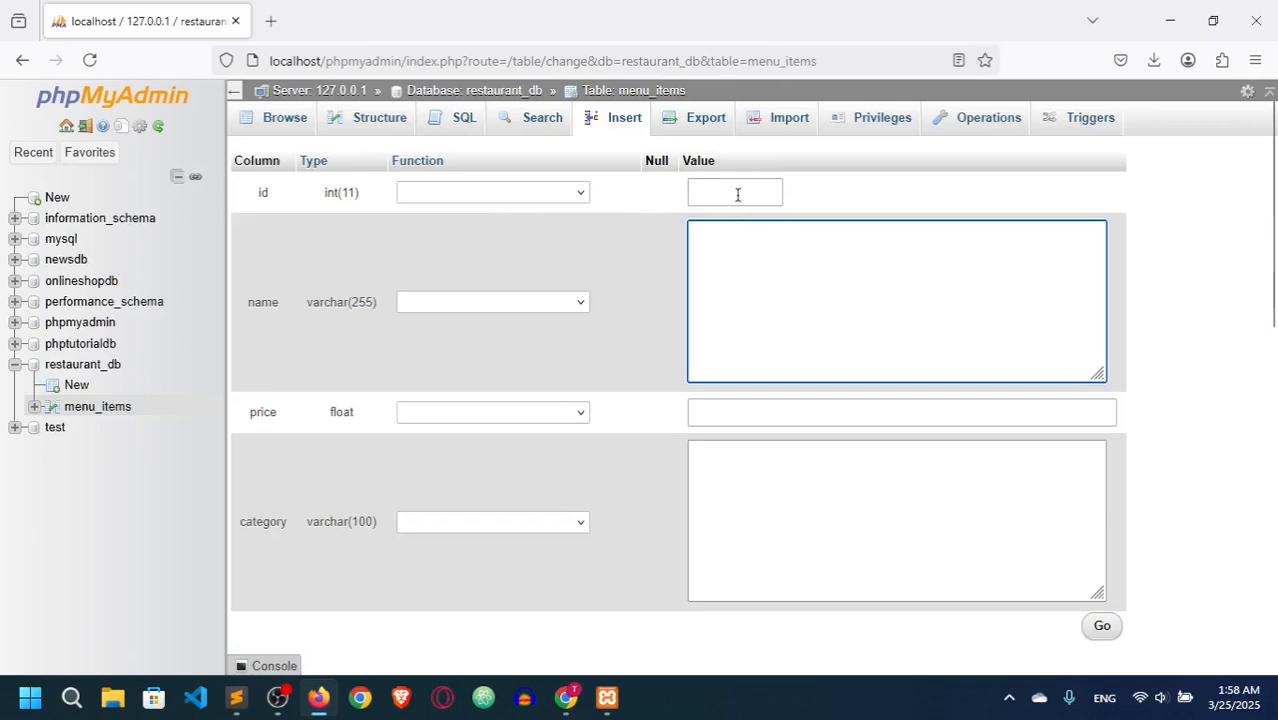
pyautogui.click(426, 305)
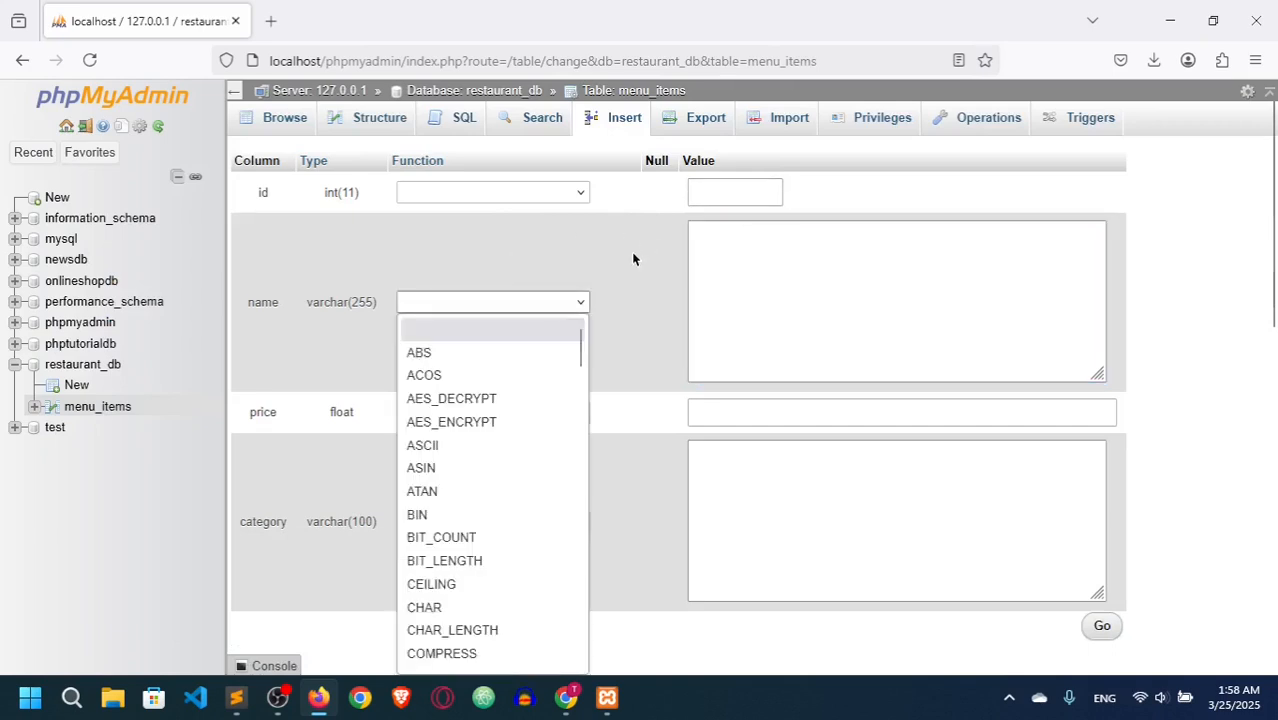
pyautogui.click(770, 303)
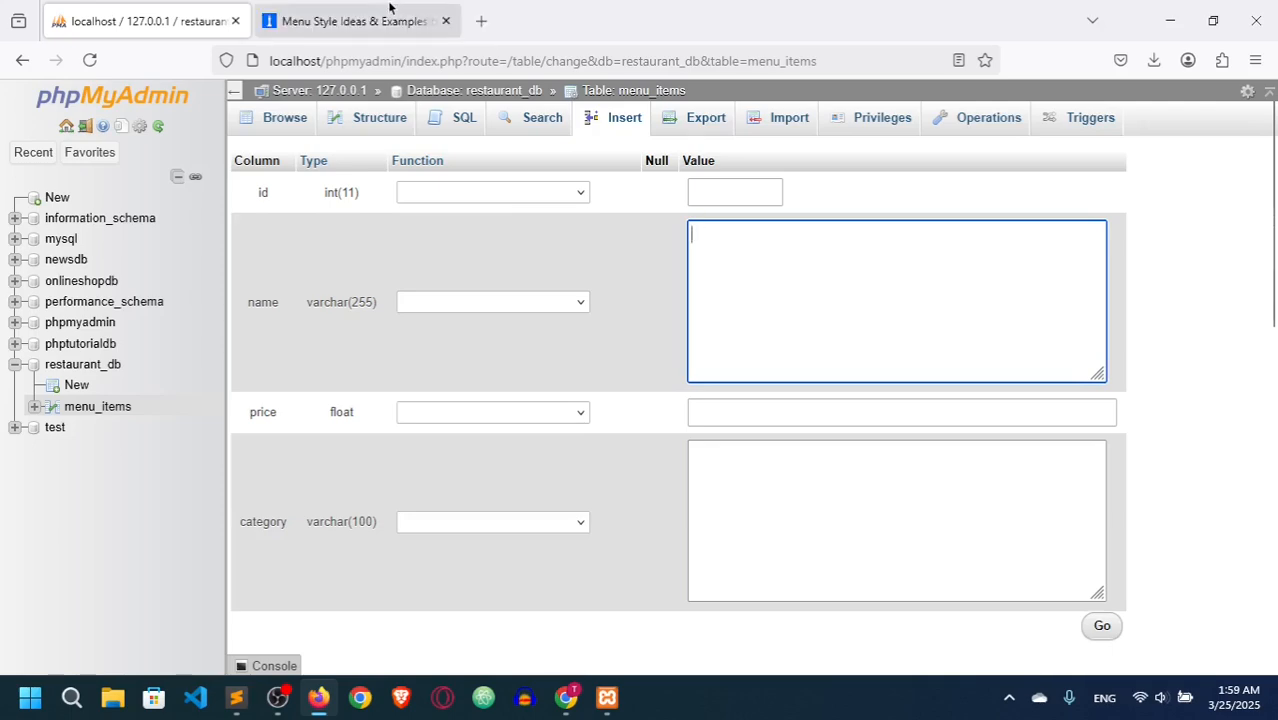
pyautogui.click(384, 7)
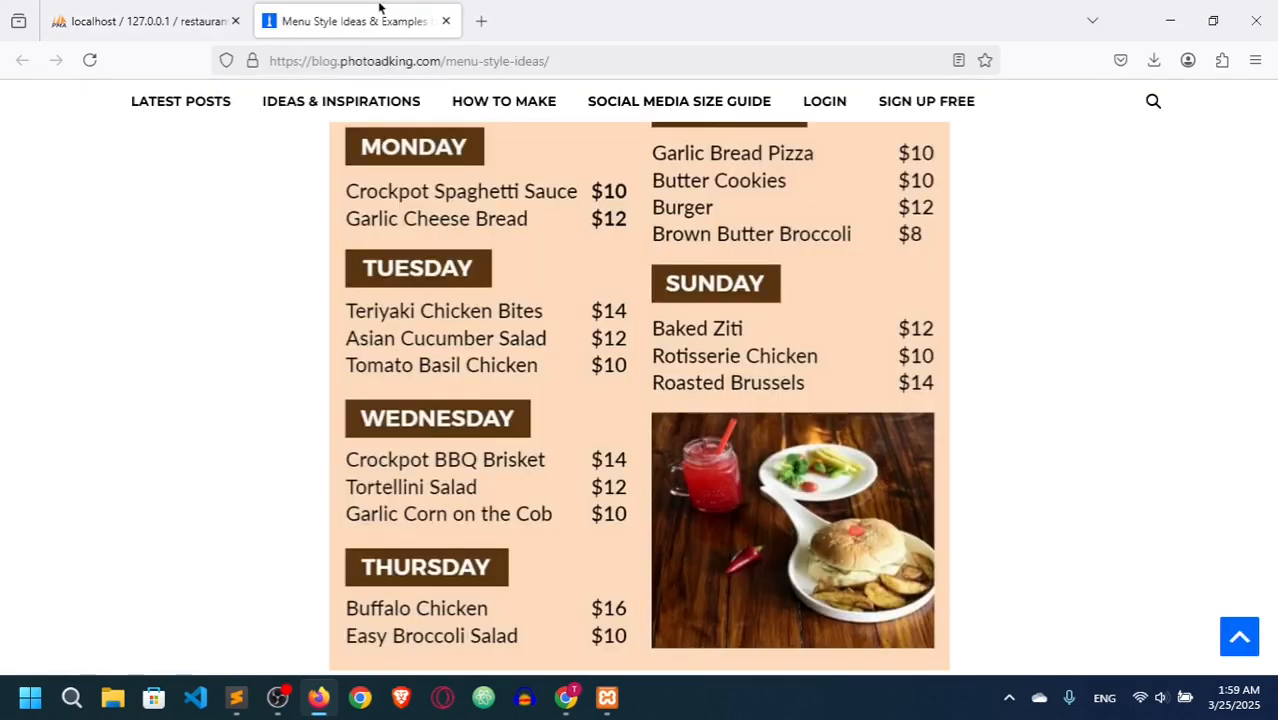
pyautogui.click(132, 8)
pyautogui.write('C')
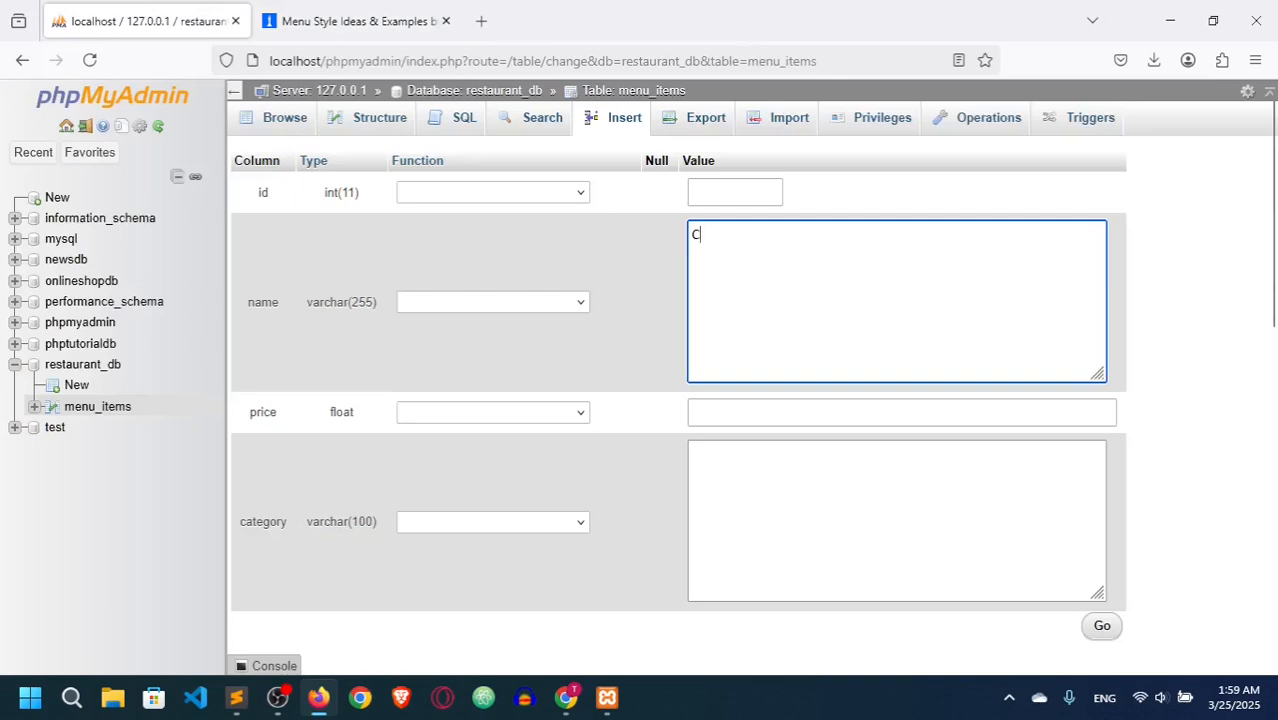
pyautogui.write('hicken Bites')
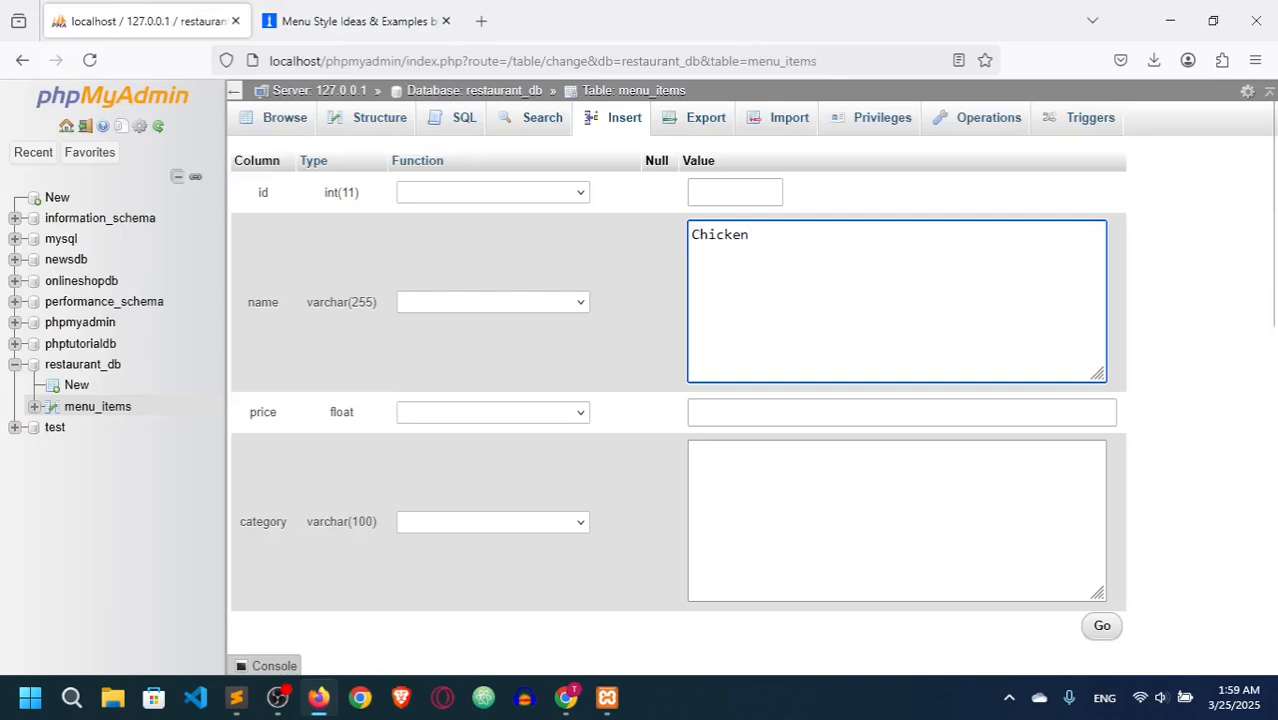
# Set the new row's price to 15.0.
pyautogui.click(739, 407)
pyautogui.write('15')
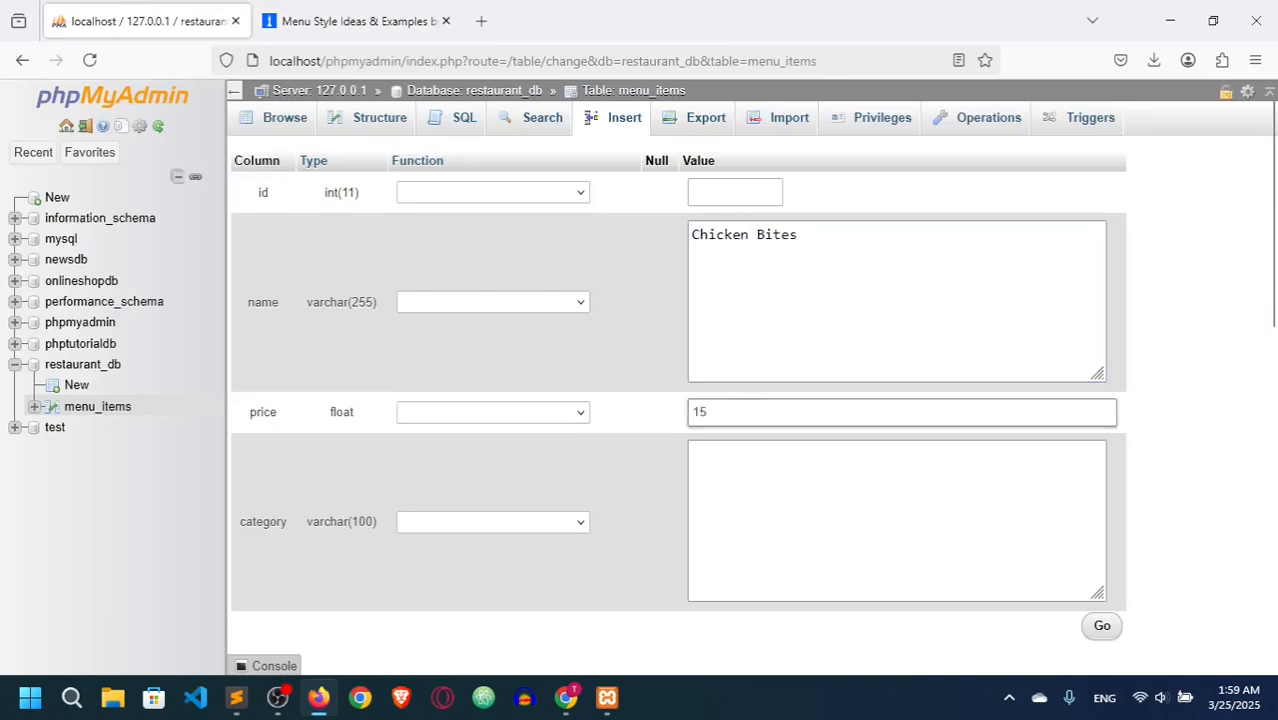
pyautogui.click(753, 483)
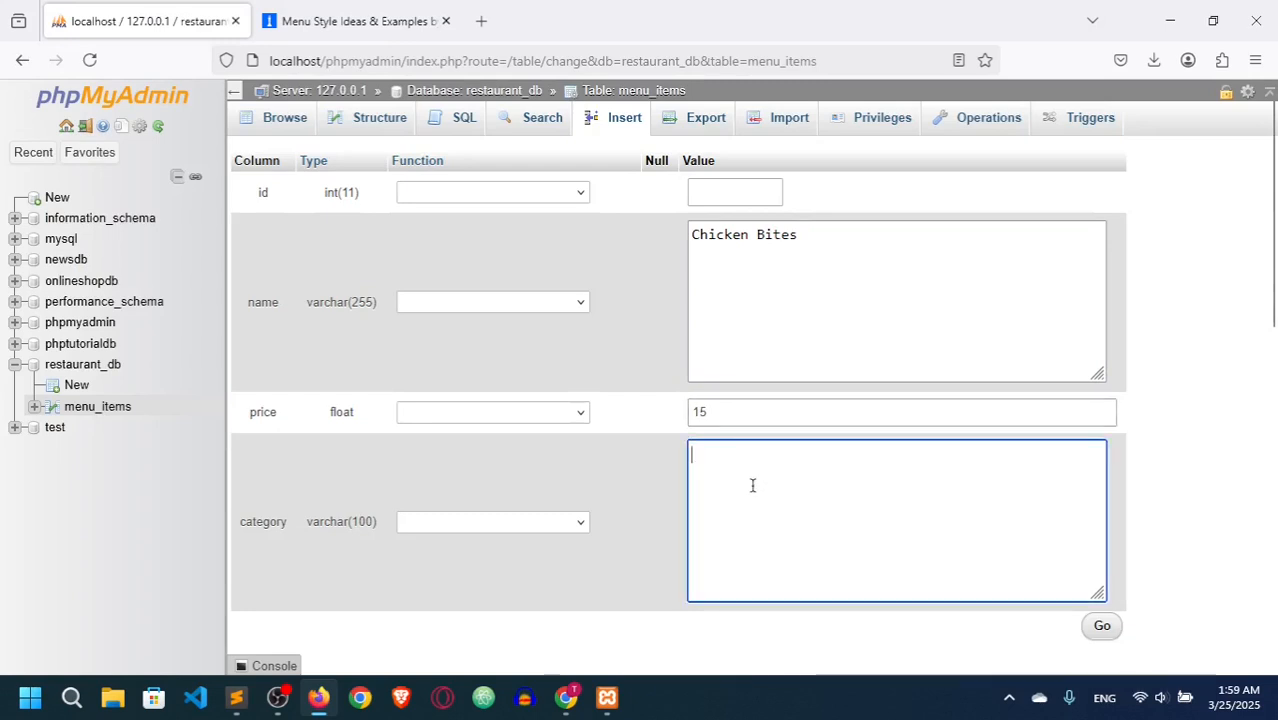
pyautogui.click(724, 409)
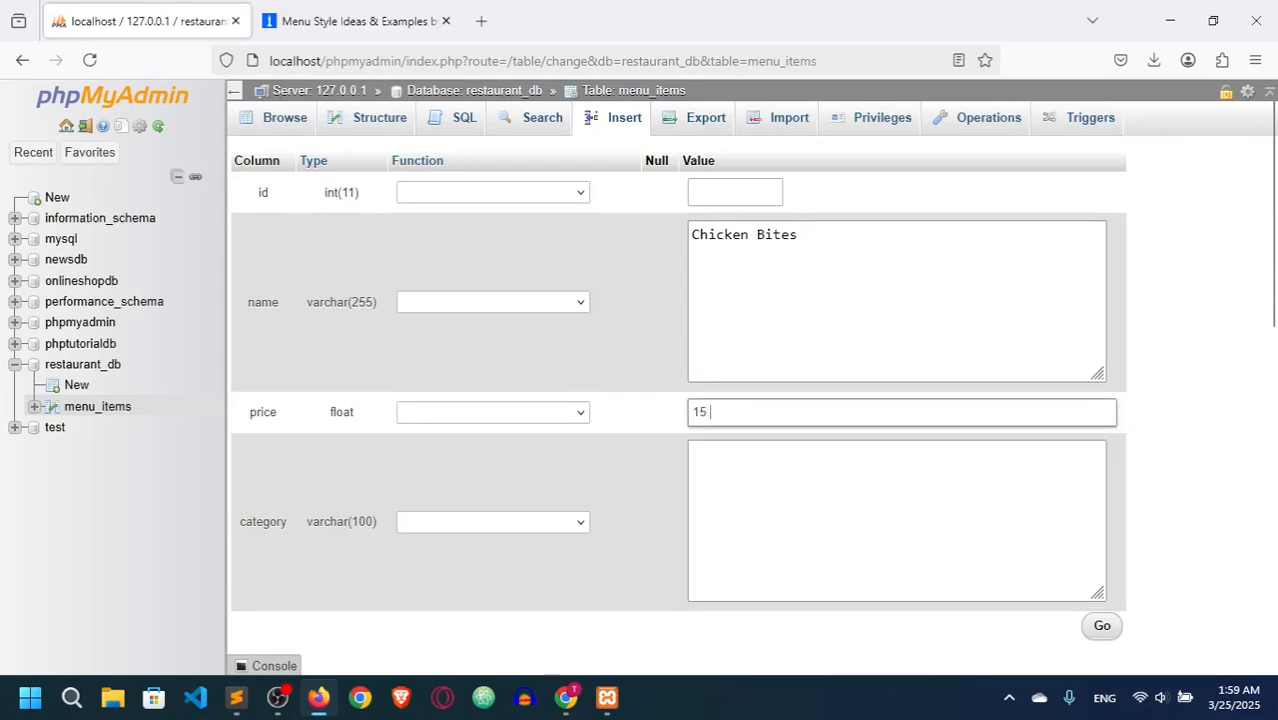
# Consult Yelp's restaurant categories, set the new row's category to Thai, and insert the row into menu_items.
pyautogui.click(776, 496)
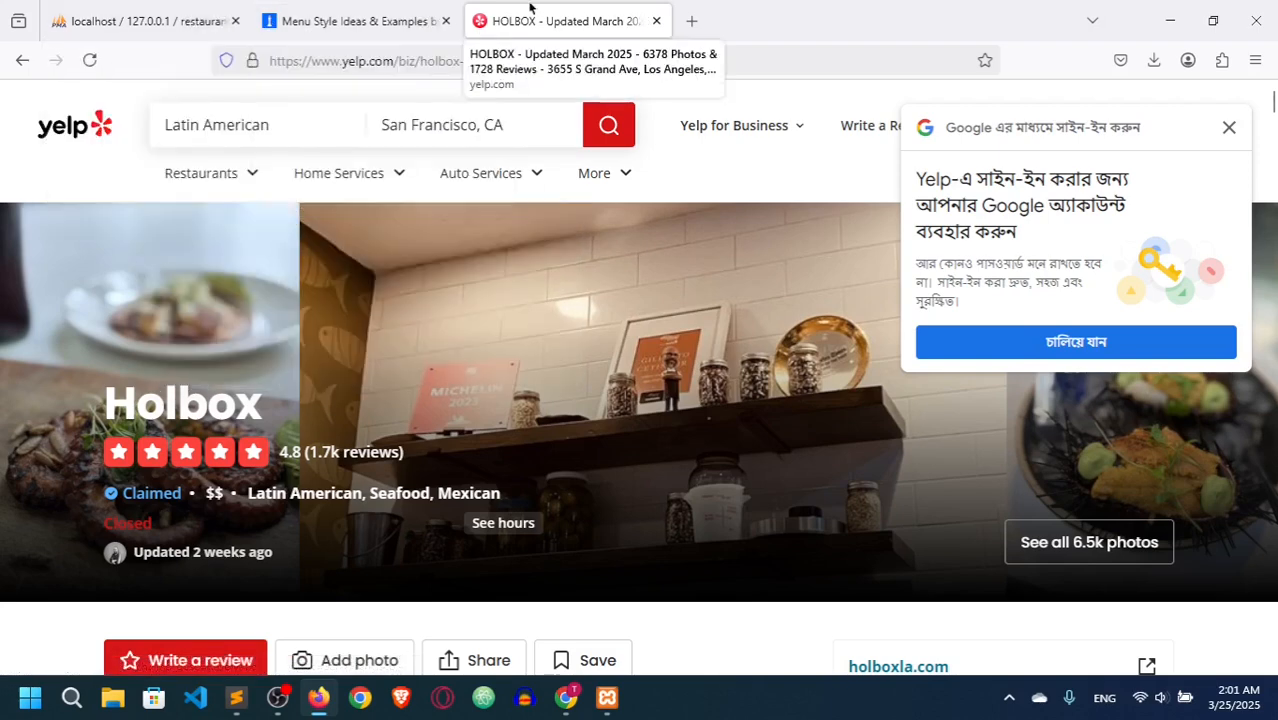
pyautogui.moveTo(221, 180)
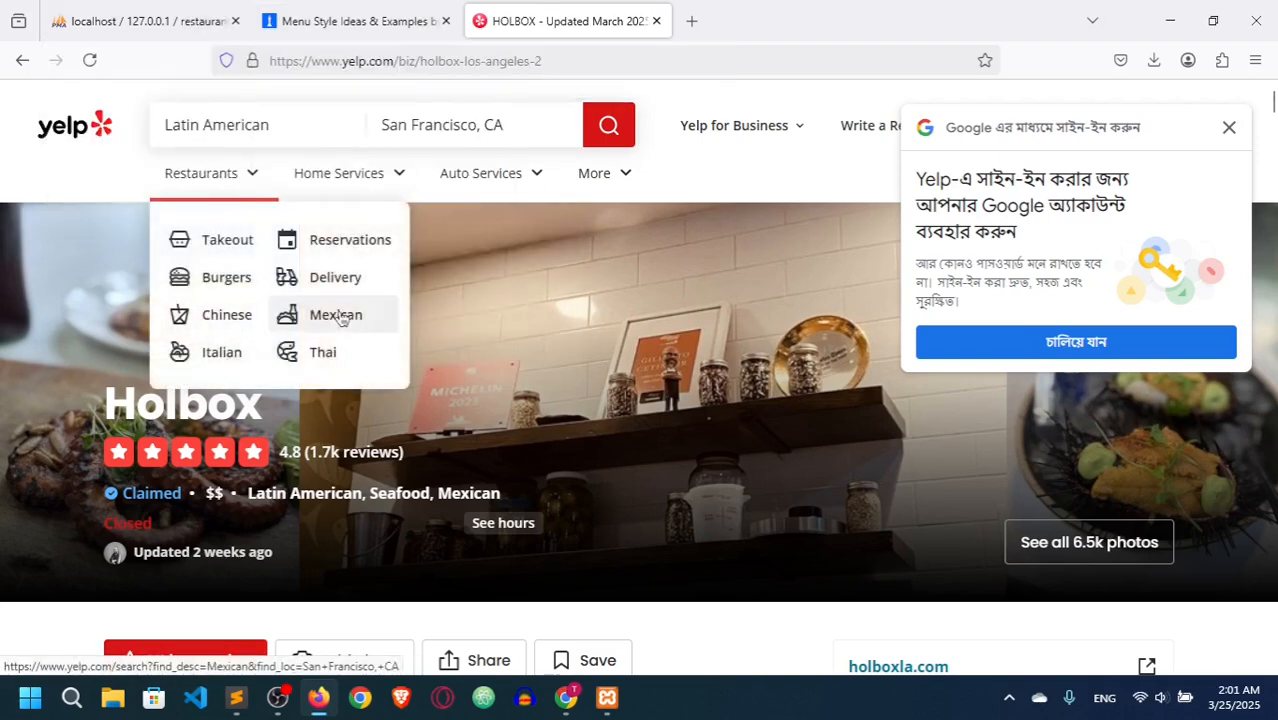
pyautogui.click(140, 21)
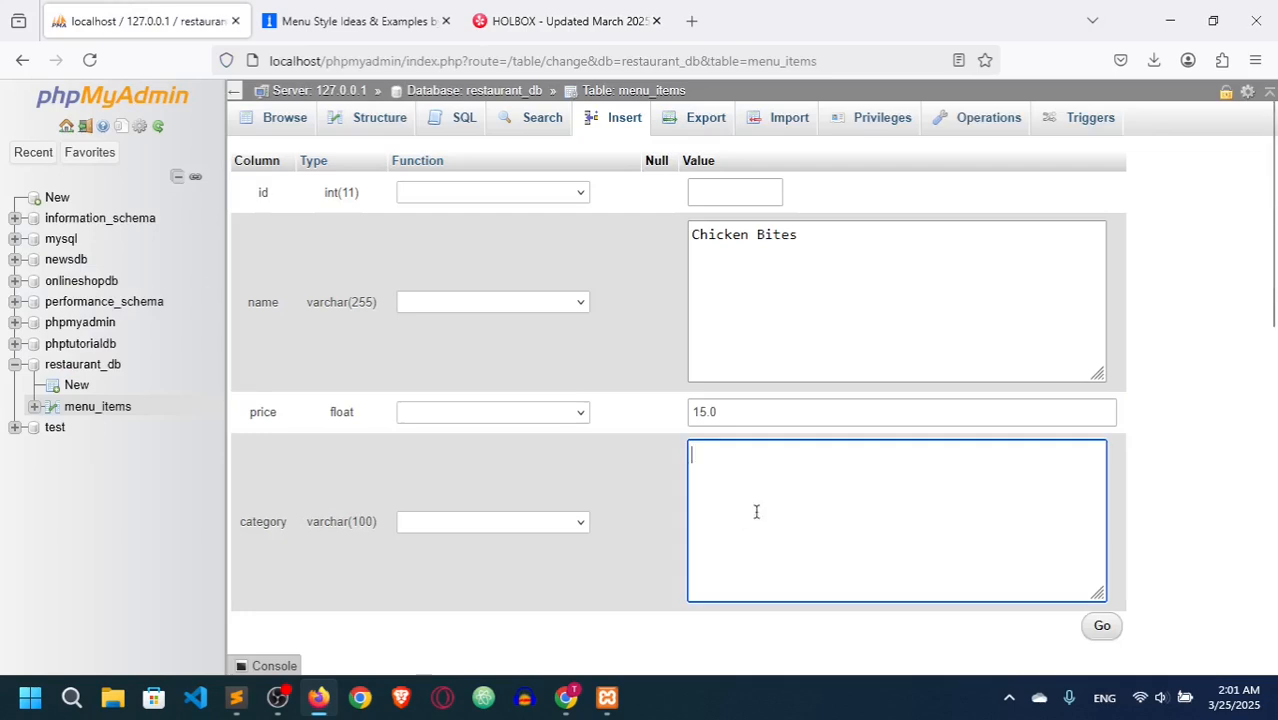
pyautogui.write('Thai')
pyautogui.press('BackSpace')
pyautogui.write('i')
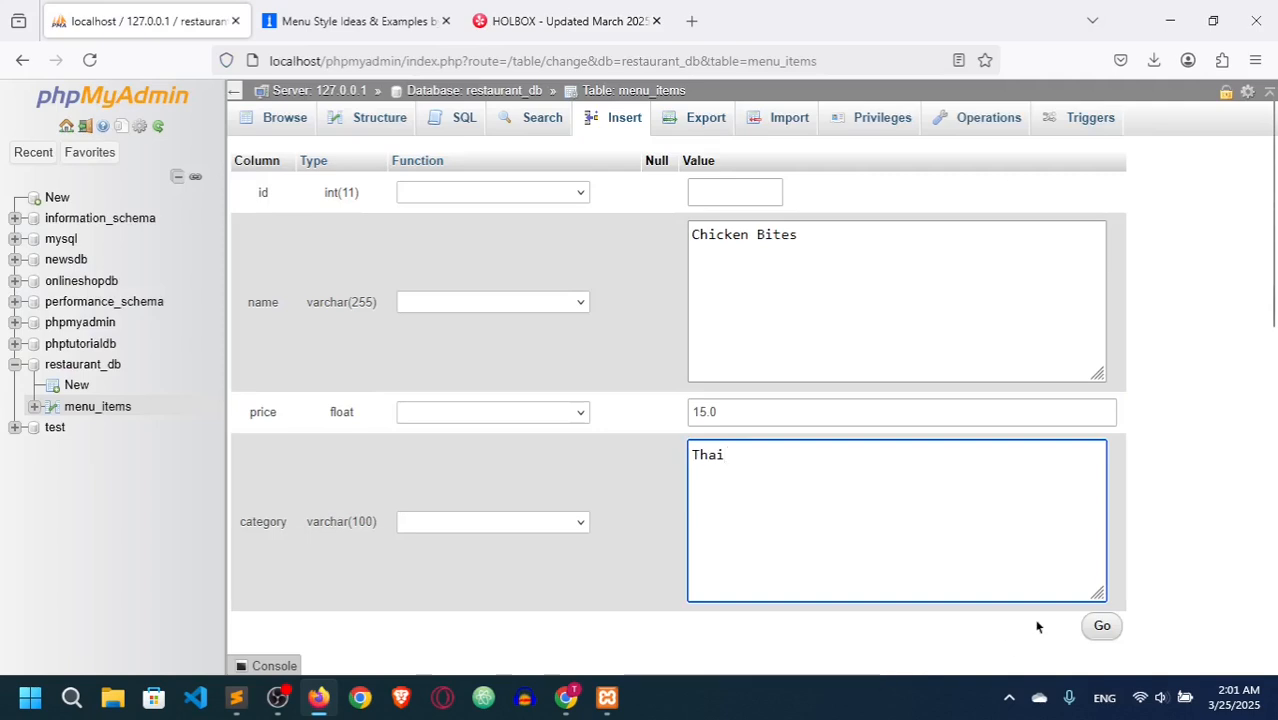
pyautogui.click(1036, 629)
pyautogui.click(1104, 626)
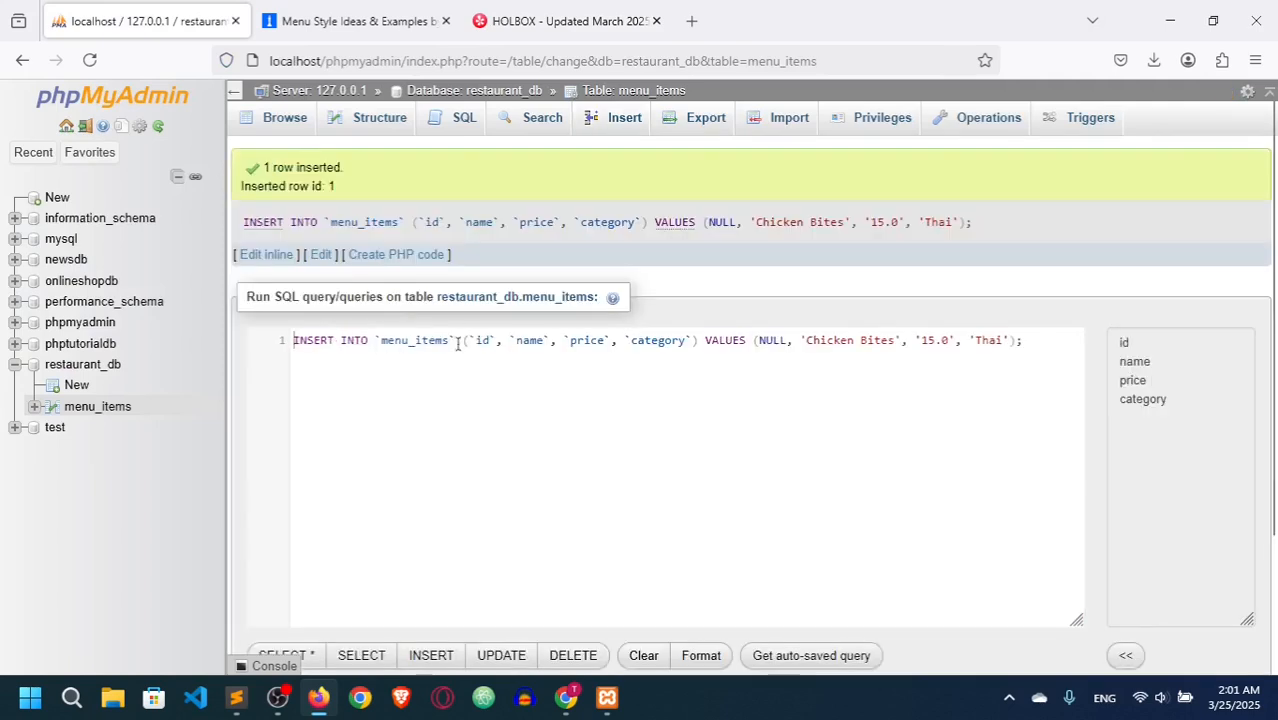
# Examine the executed INSERT statement, the stored menu_items rows and the table's SQL query editor.
pyautogui.click(456, 345)
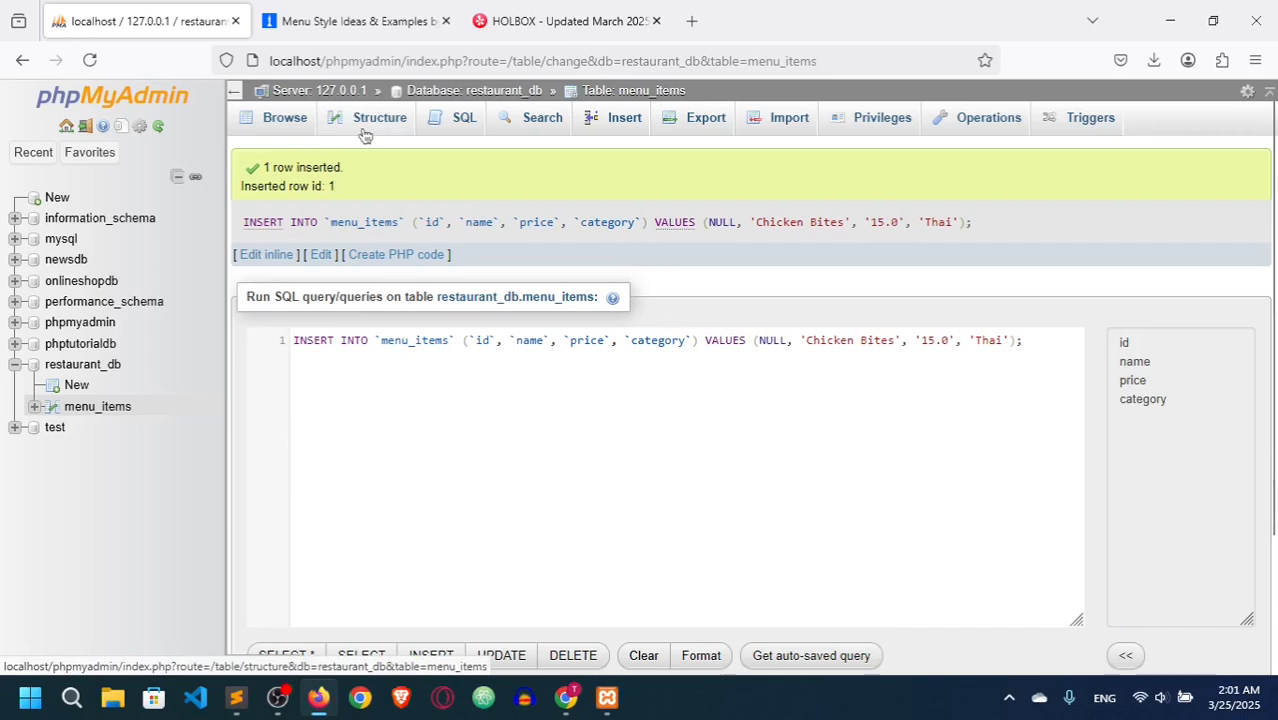
pyautogui.click(284, 118)
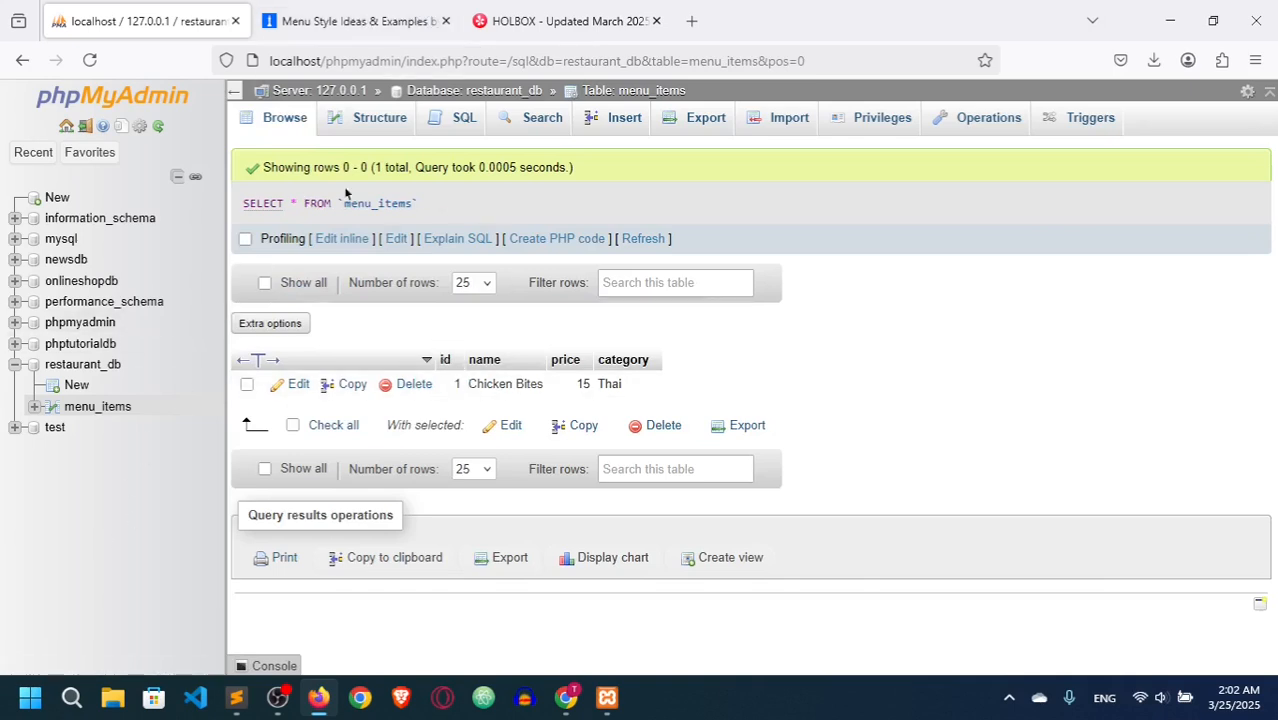
pyautogui.click(466, 123)
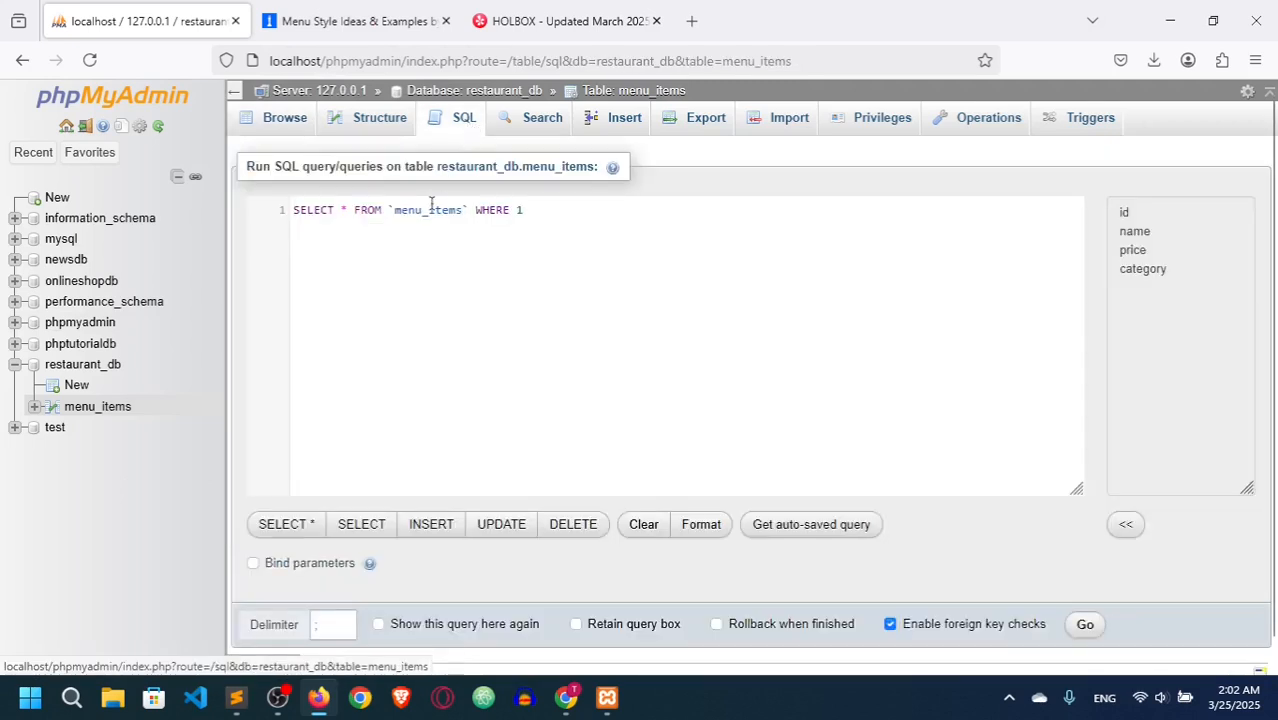
pyautogui.click(584, 264)
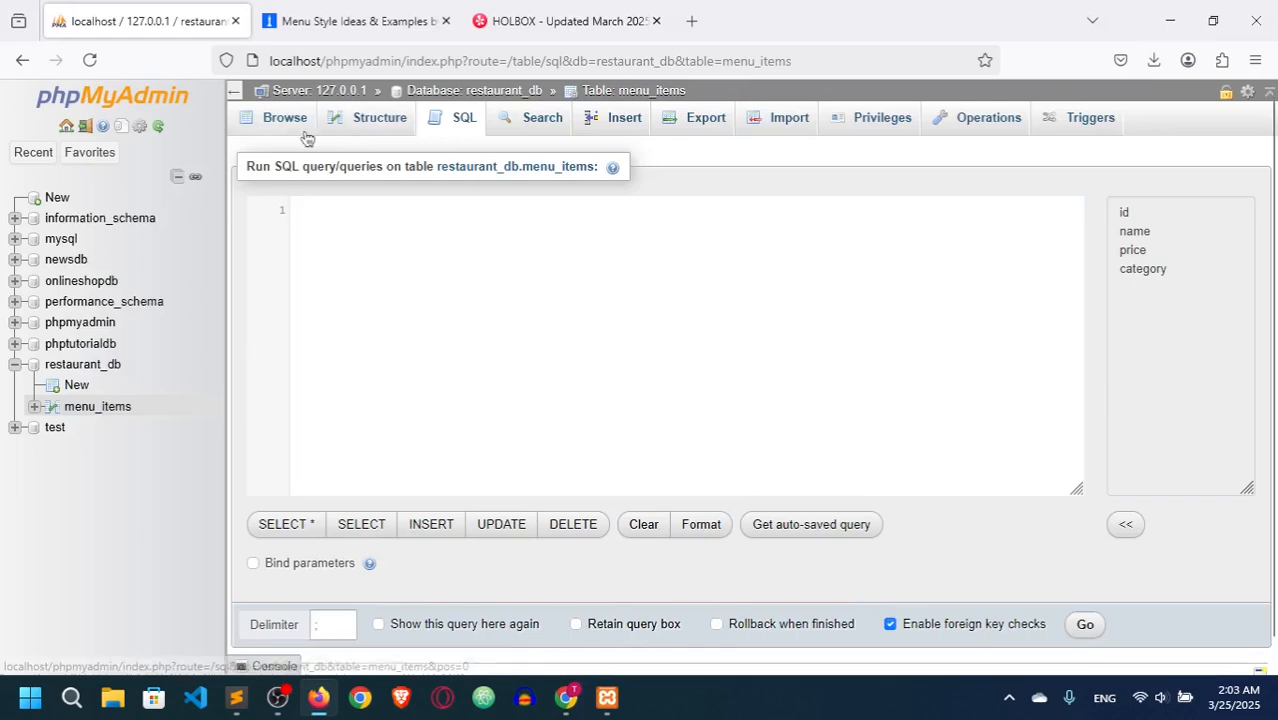
# Create a new table named orders with 4 columns in restaurant_db, discarding the unsaved SQL query changes.
pyautogui.click(80, 387)
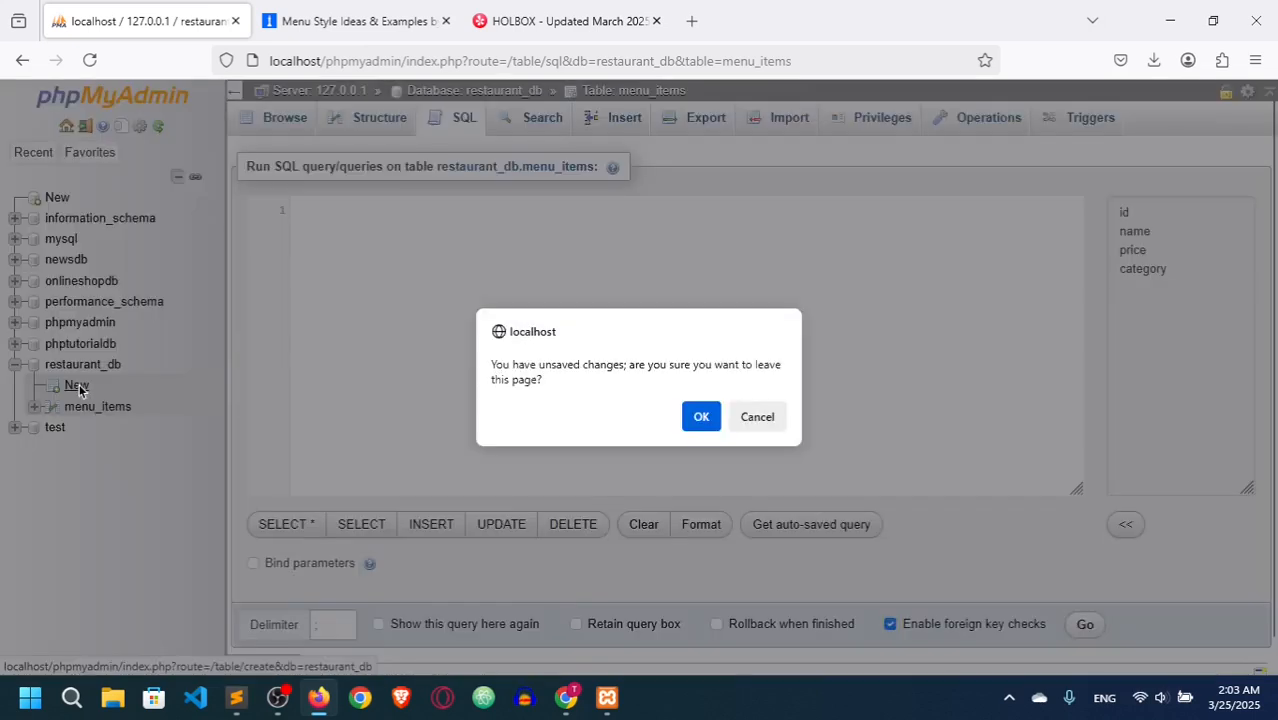
pyautogui.click(703, 419)
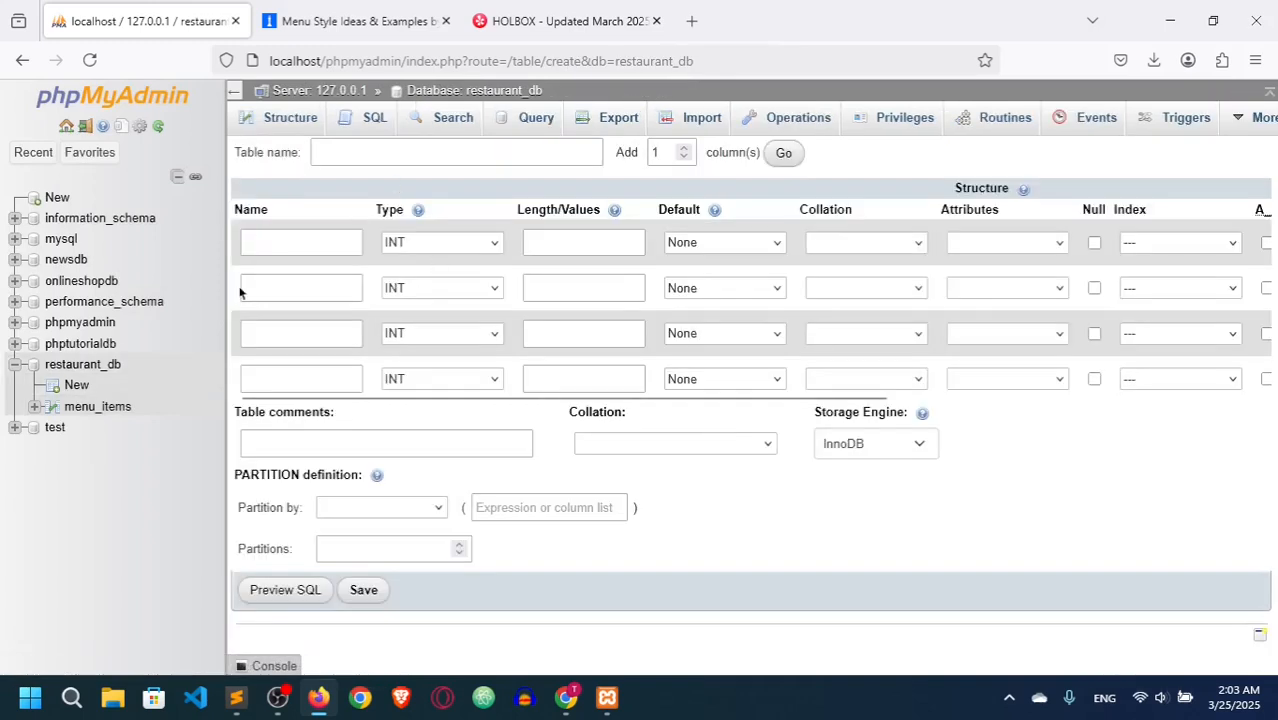
pyautogui.click(112, 364)
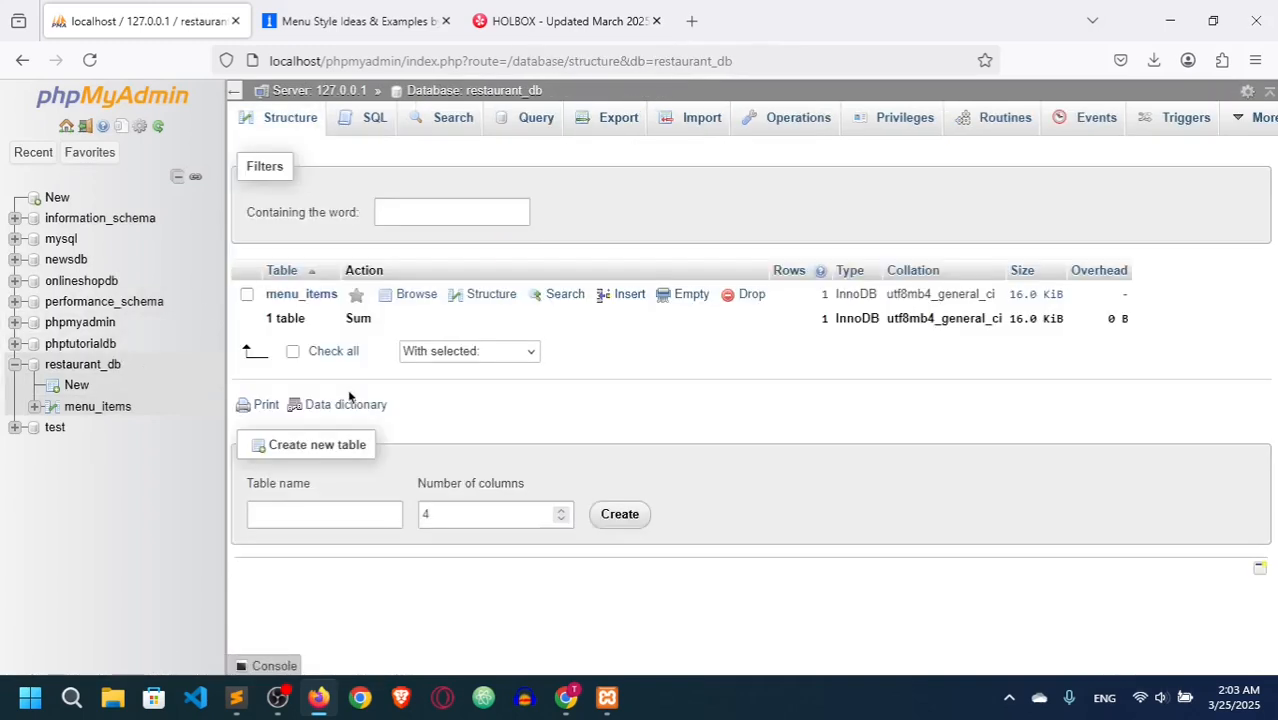
pyautogui.click(327, 519)
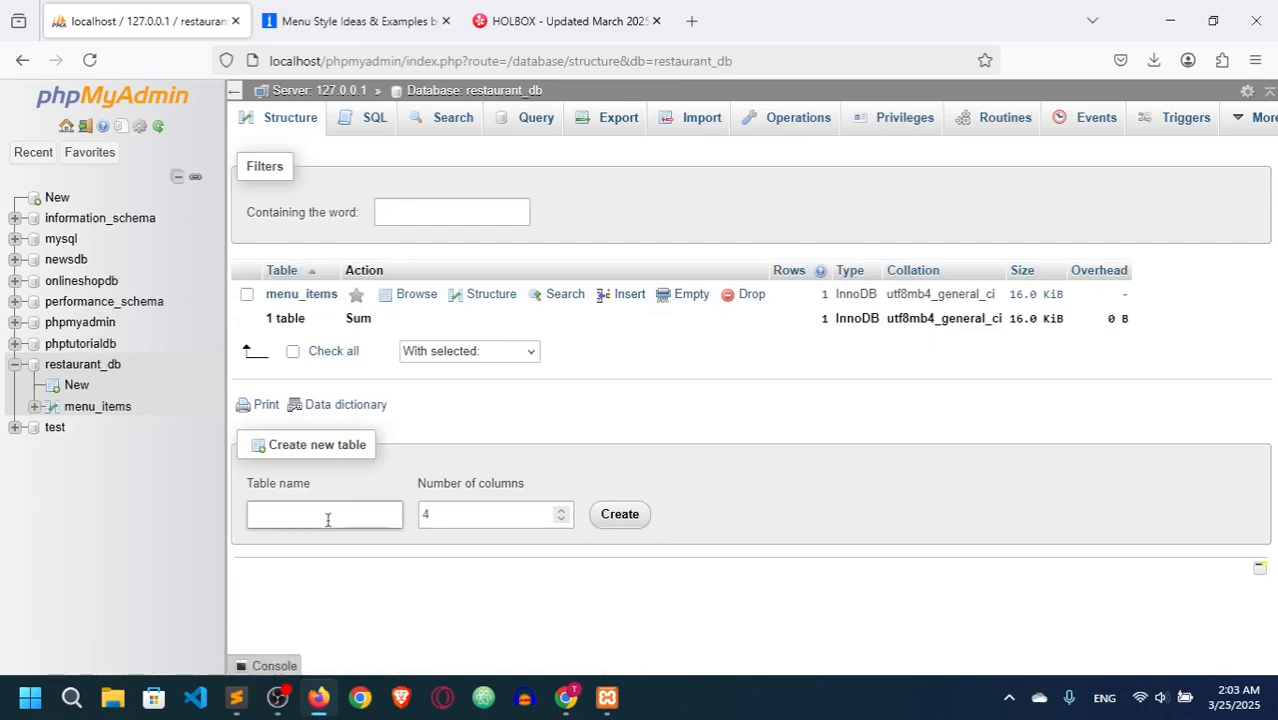
pyautogui.write('o')
pyautogui.moveTo(485, 517); pyautogui.dragTo(421, 513)
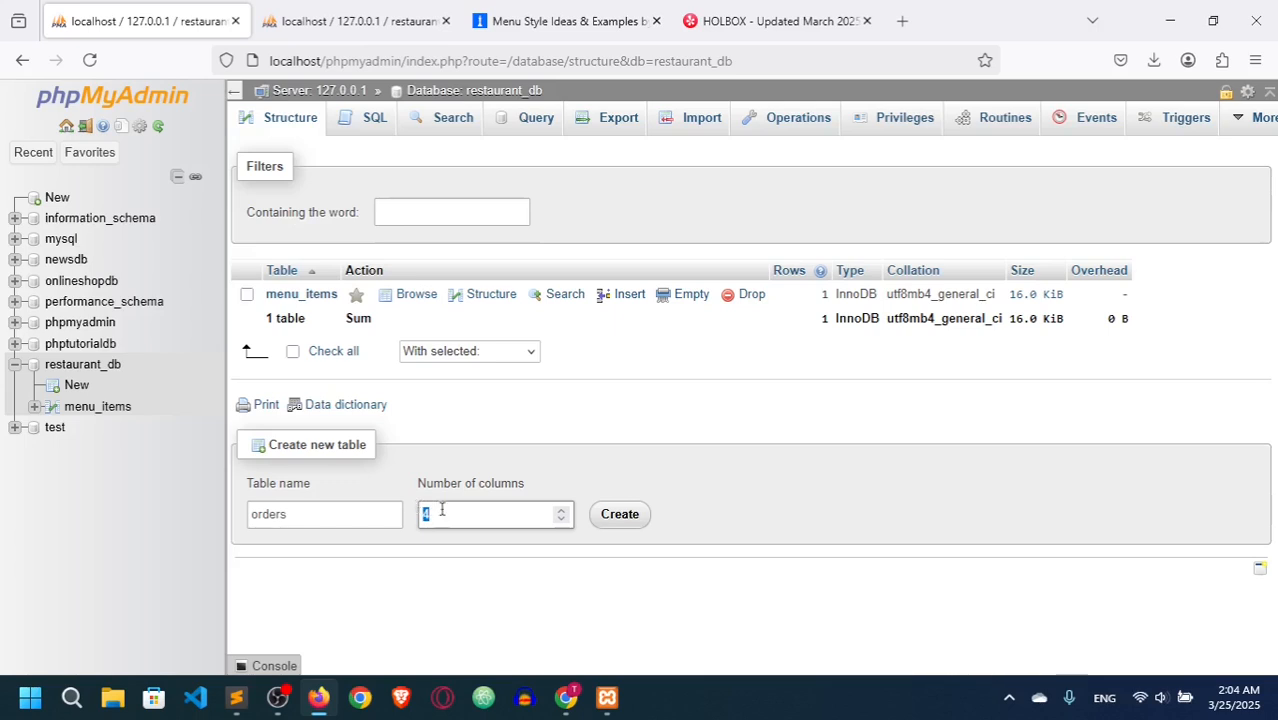
pyautogui.press('Return')
# Define the orders table's id column as an auto-incrementing primary key and add a customer_name VARCHAR column with length 255.
pyautogui.write('id')
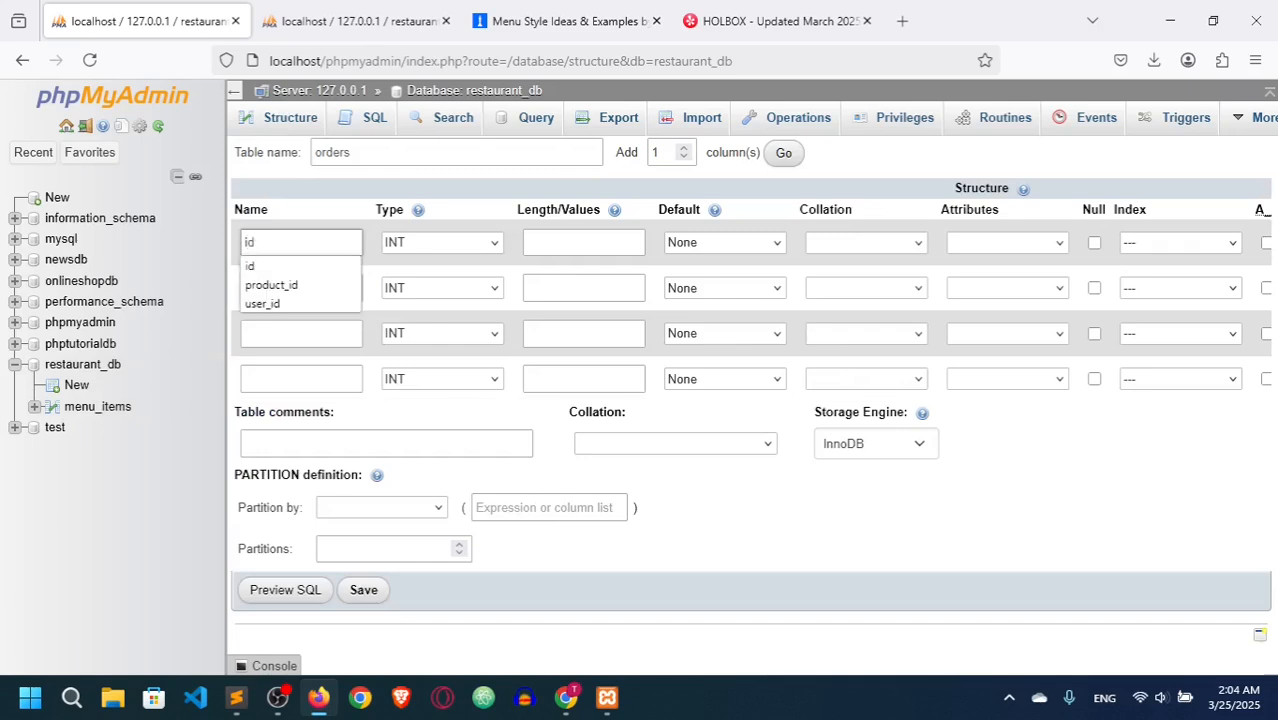
pyautogui.click(1265, 245)
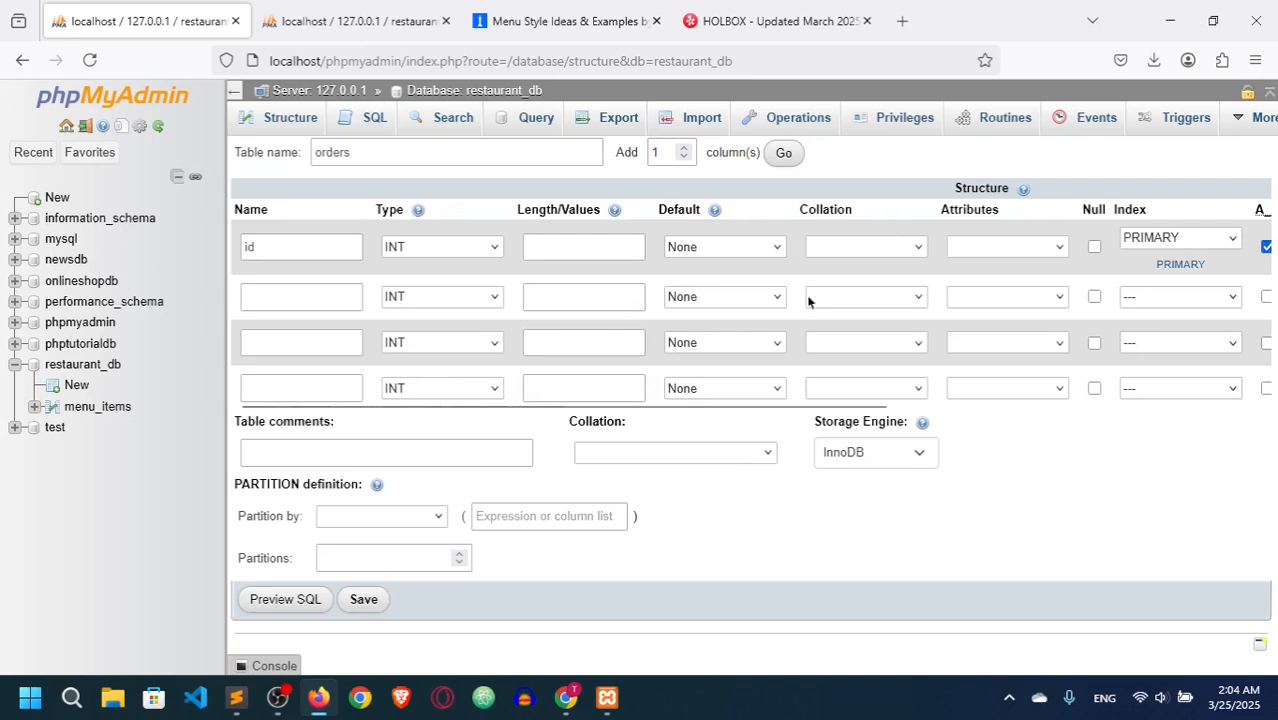
pyautogui.click(311, 292)
pyautogui.write('customer_name')
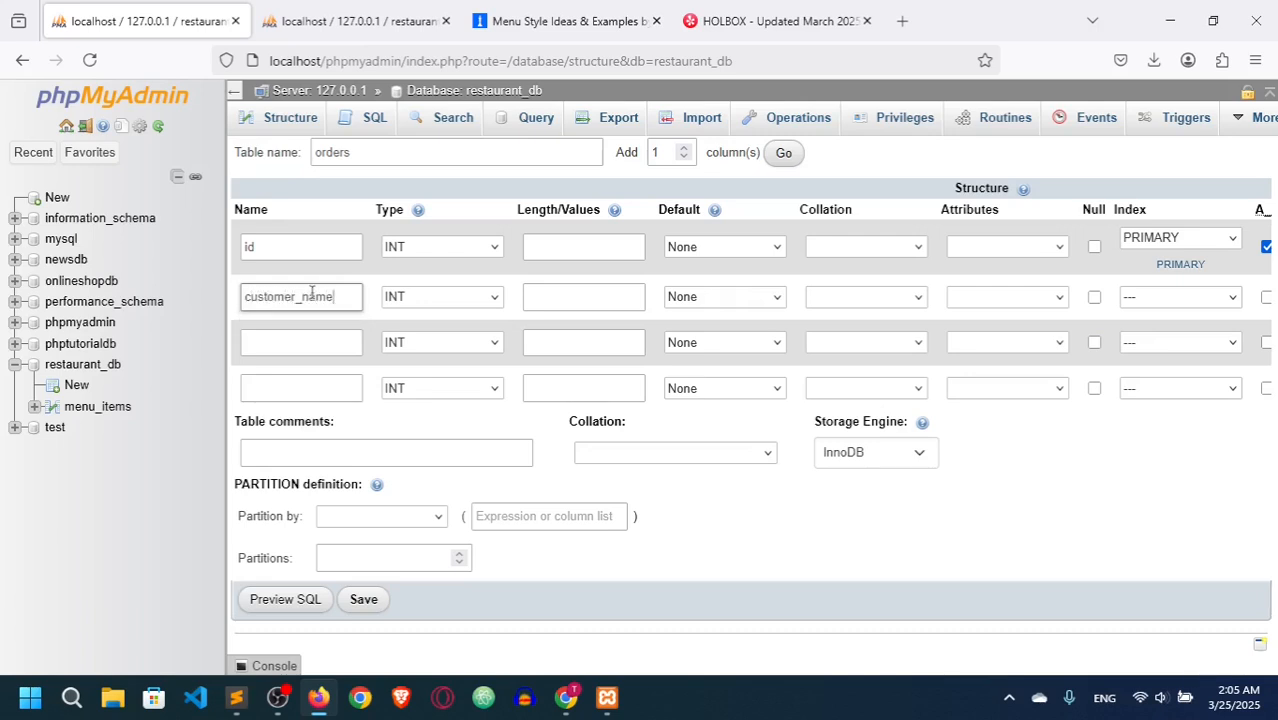
pyautogui.click(424, 297)
pyautogui.click(425, 346)
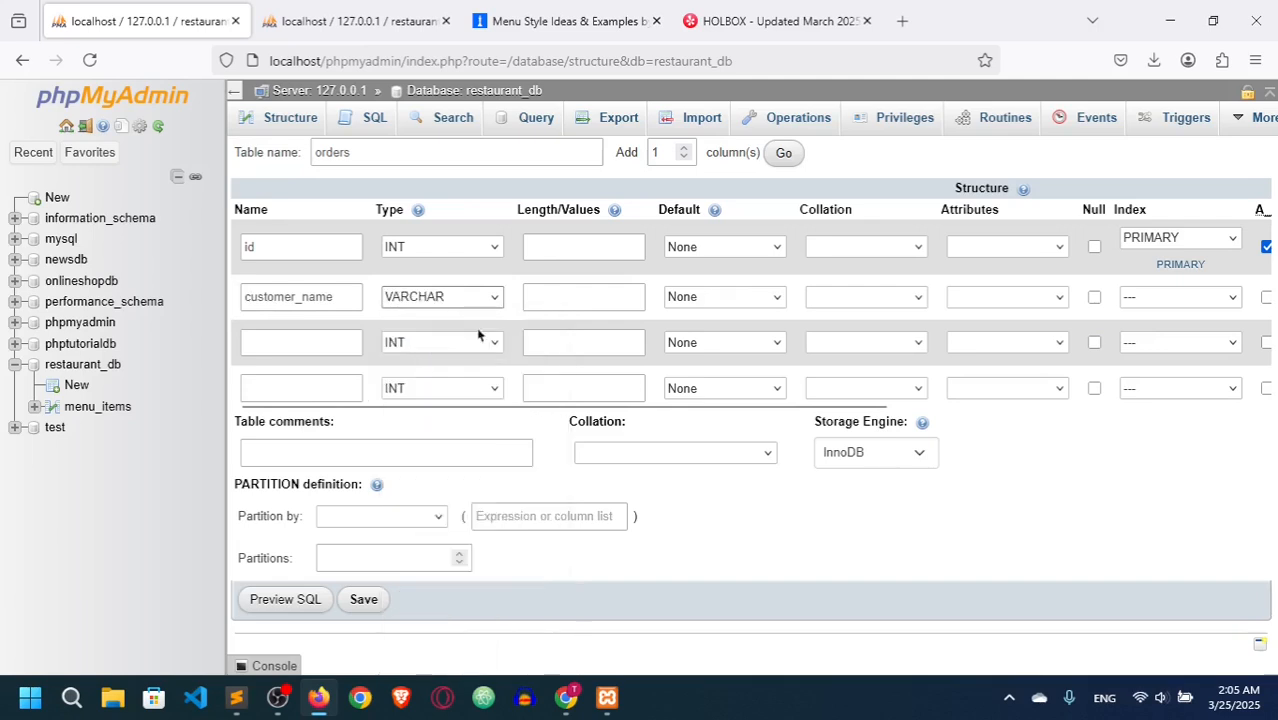
pyautogui.click(589, 296)
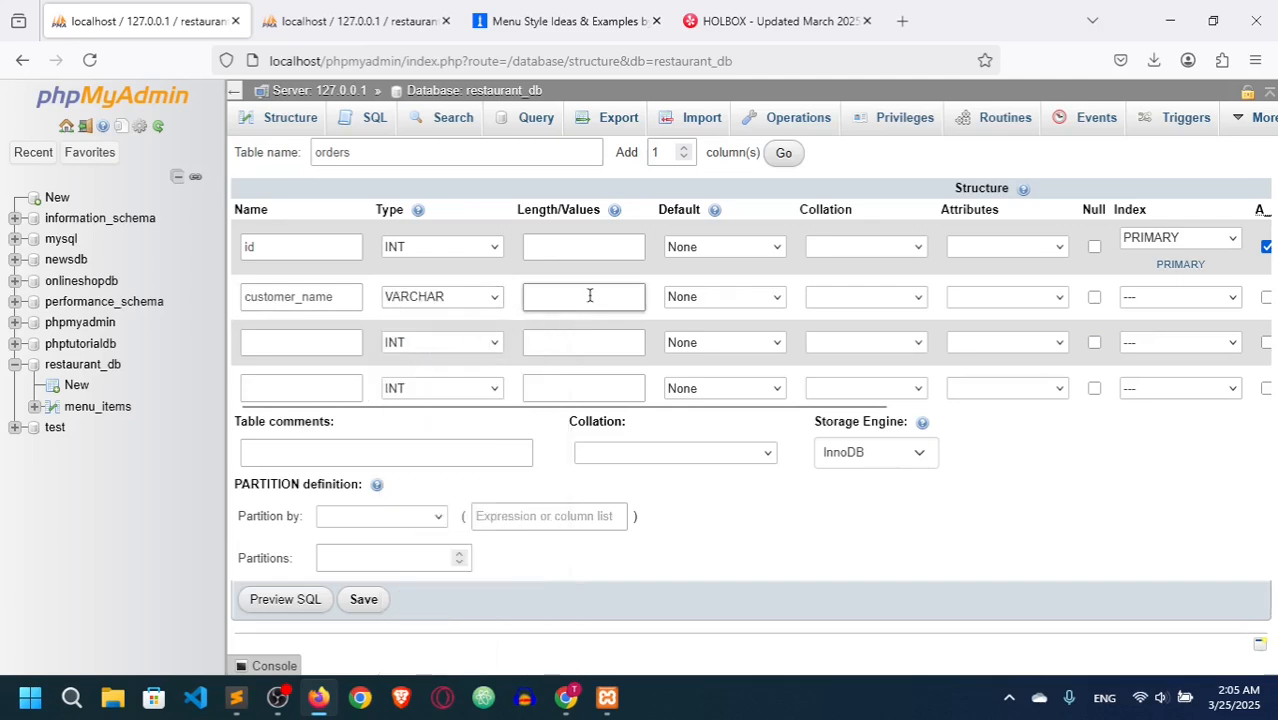
pyautogui.write('255')
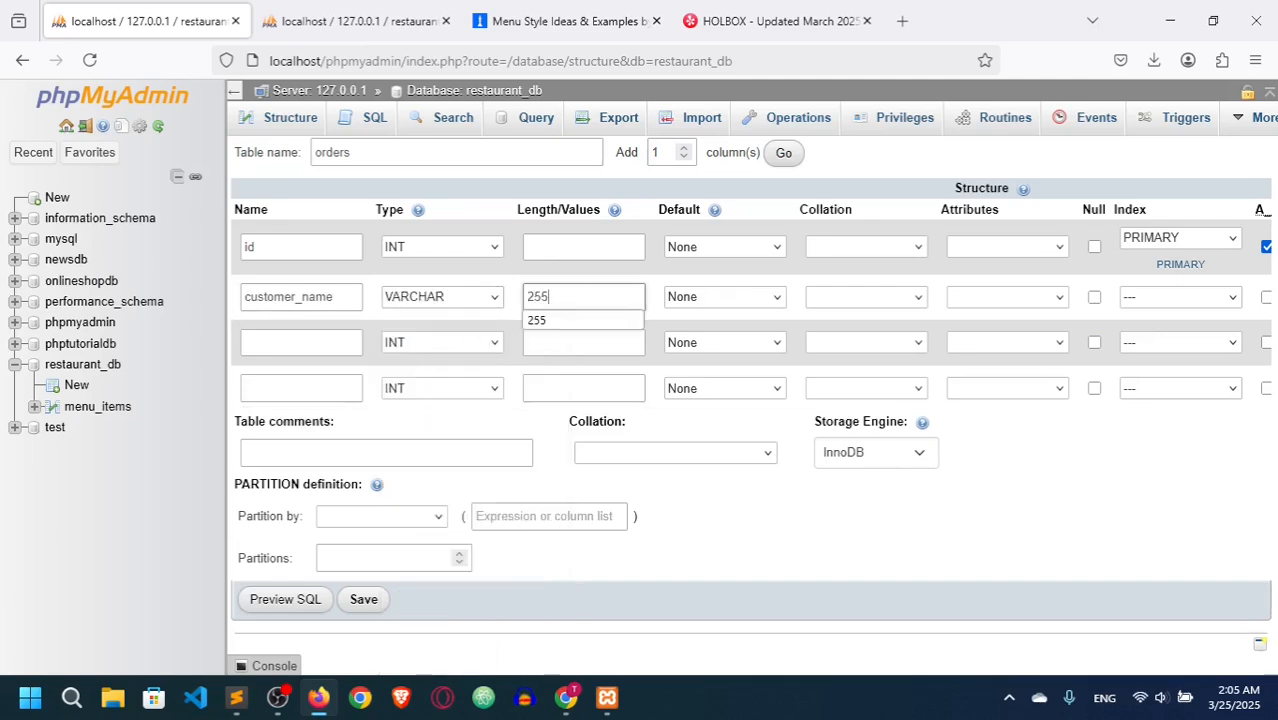
# Define the third column of the orders table as item_name with type VARCHAR and length 255.
pyautogui.click(308, 343)
pyautogui.write('item')
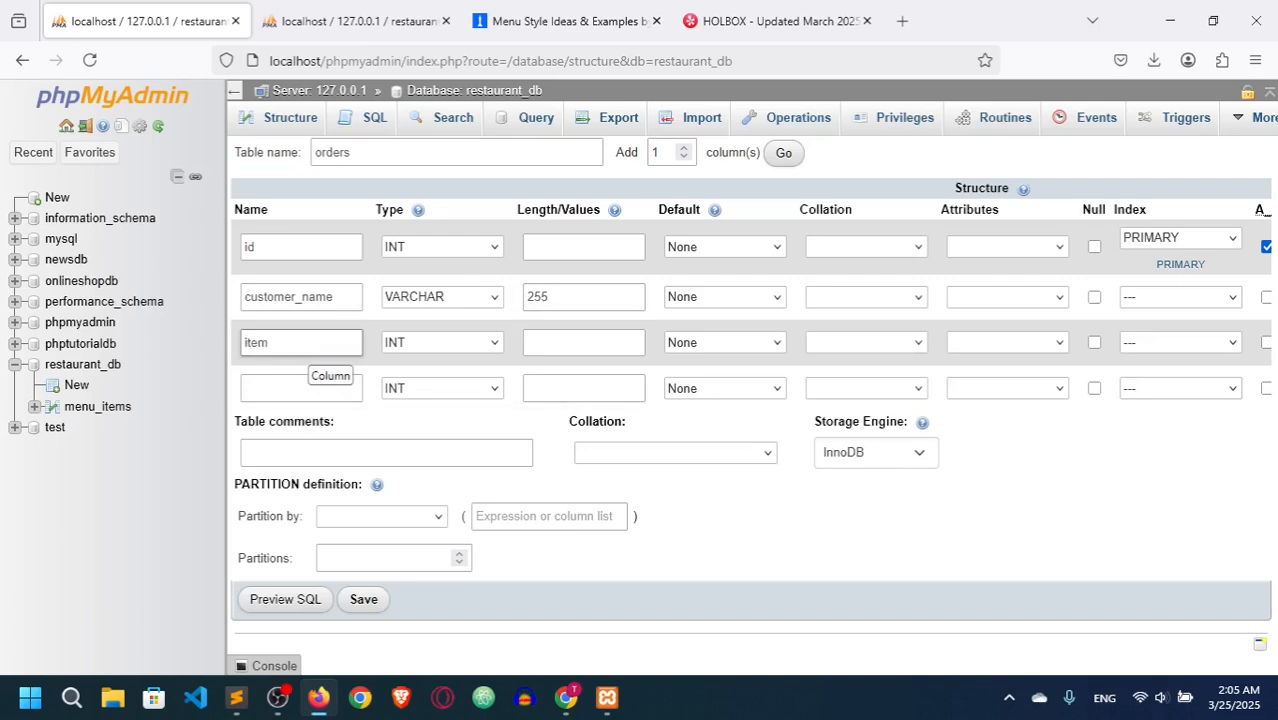
pyautogui.write('_name')
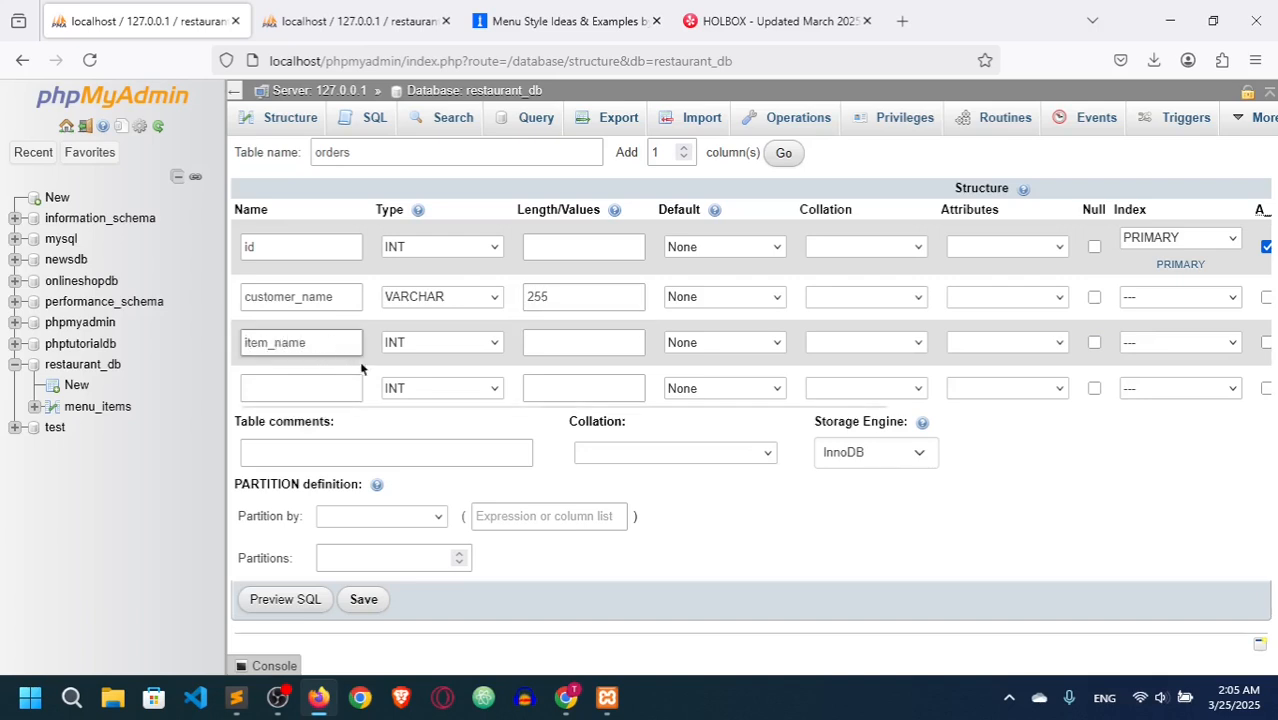
pyautogui.click(428, 343)
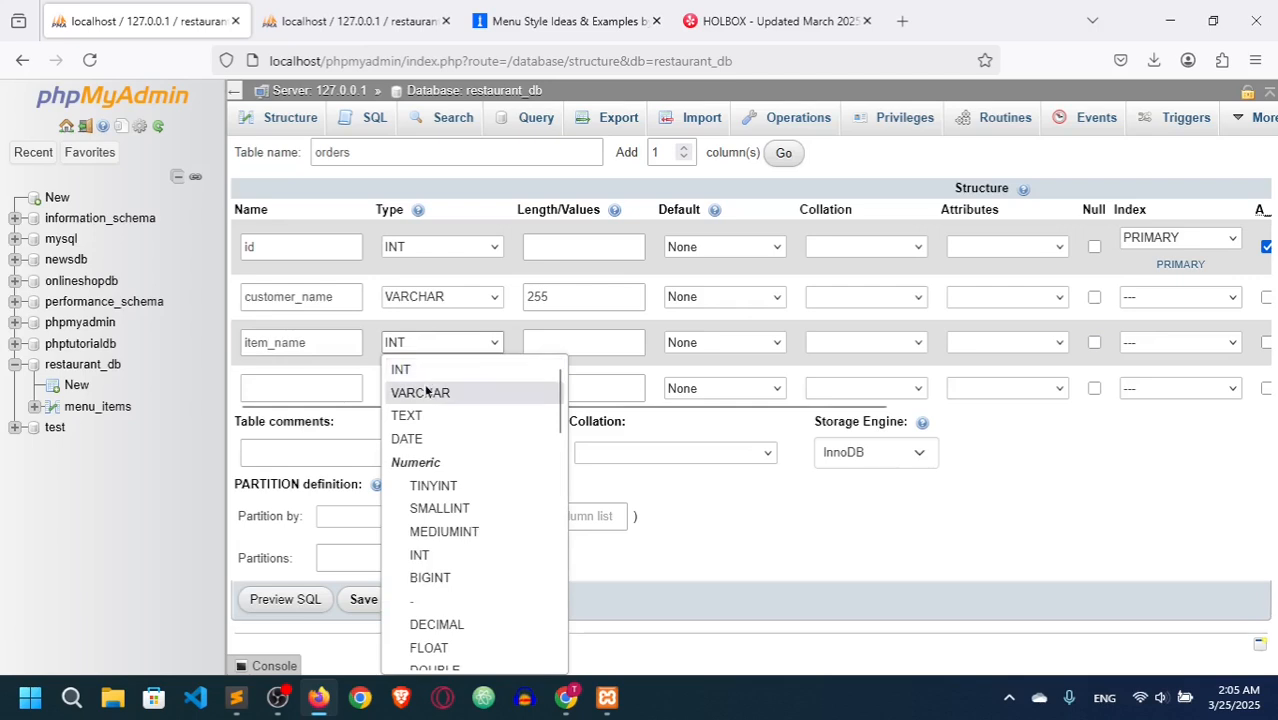
pyautogui.click(420, 392)
# Define the fourth column as status with type VARCHAR and length 100, and save the orders table.
pyautogui.click(329, 381)
pyautogui.write('status')
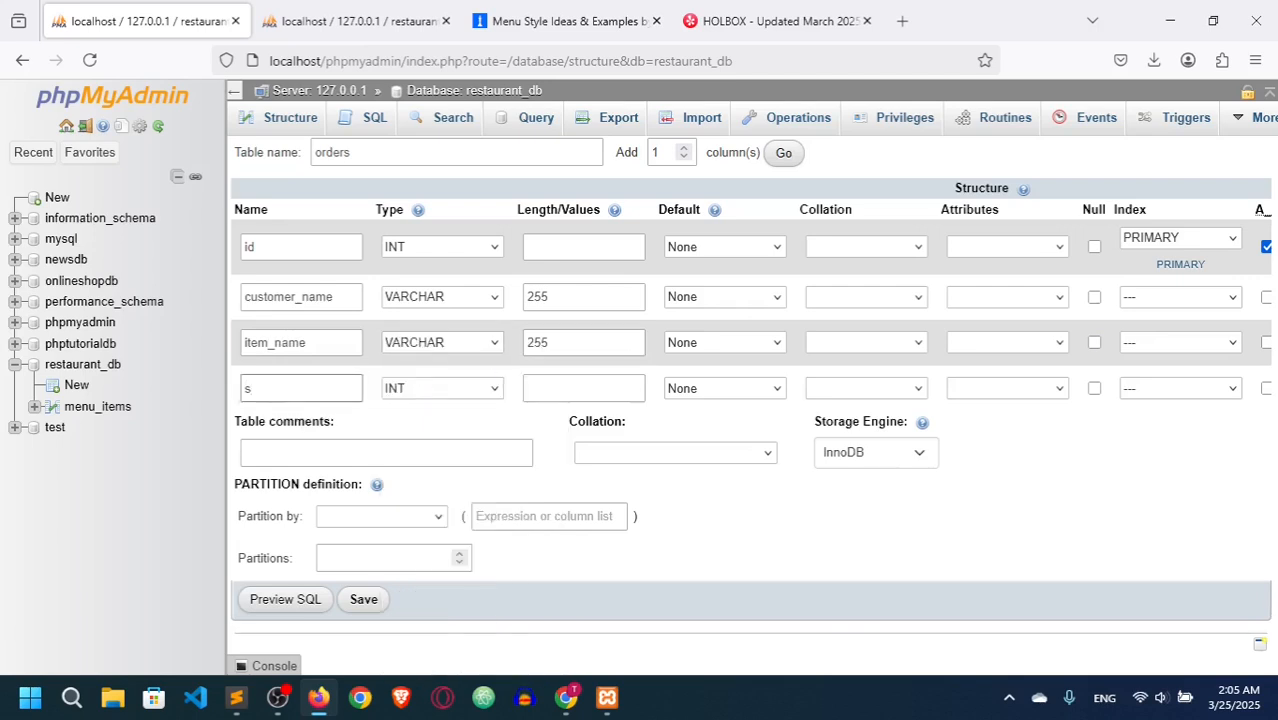
pyautogui.click(457, 394)
pyautogui.scroll(-1, 437, 126)
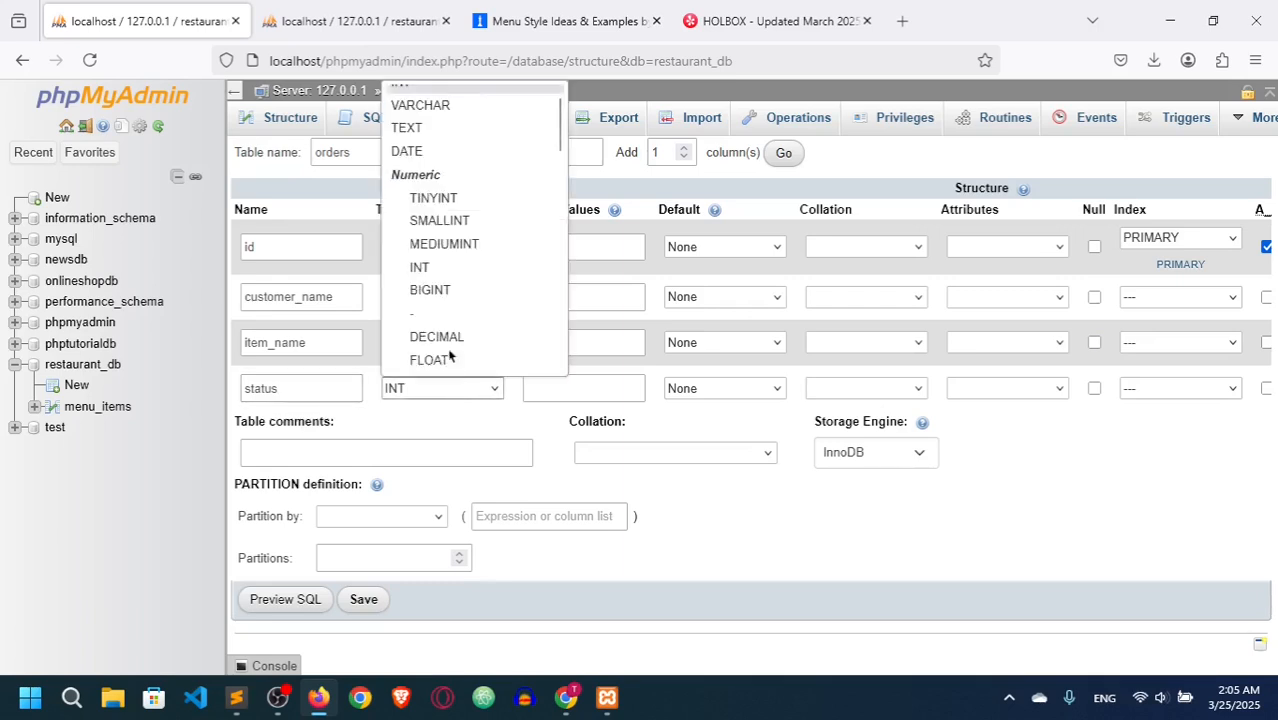
pyautogui.click(431, 108)
pyautogui.click(579, 385)
pyautogui.write('100')
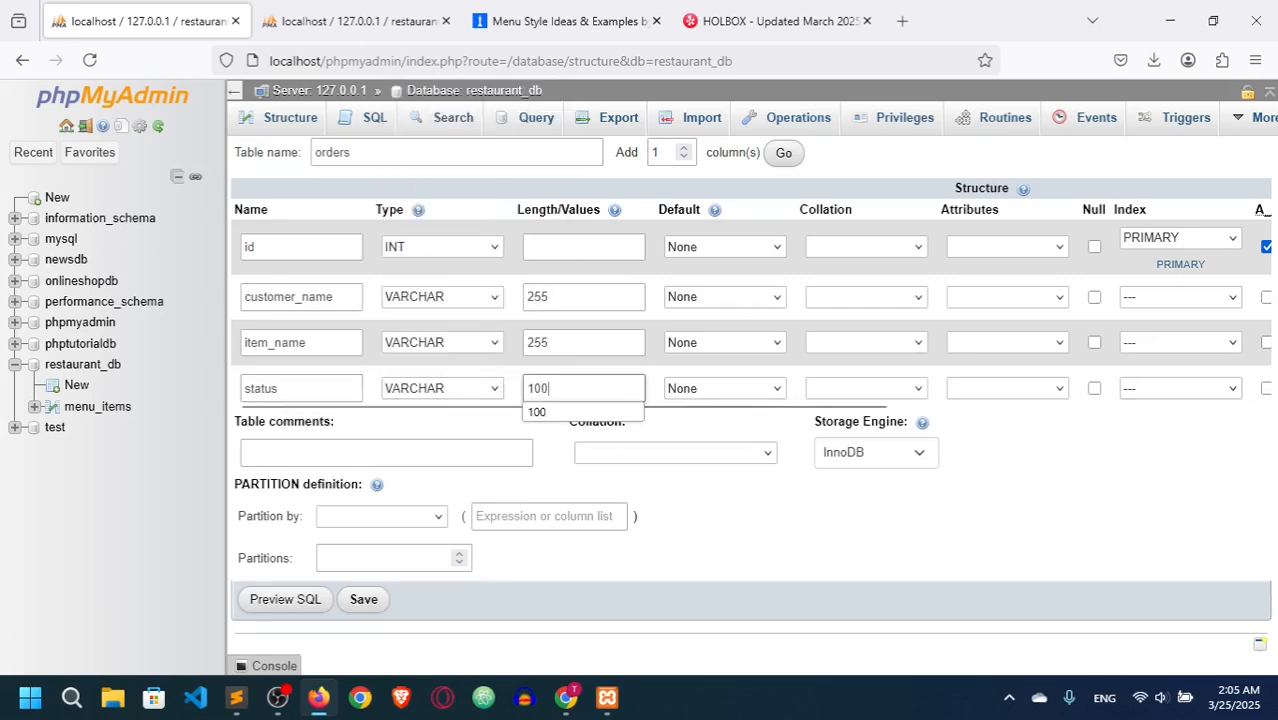
pyautogui.click(981, 463)
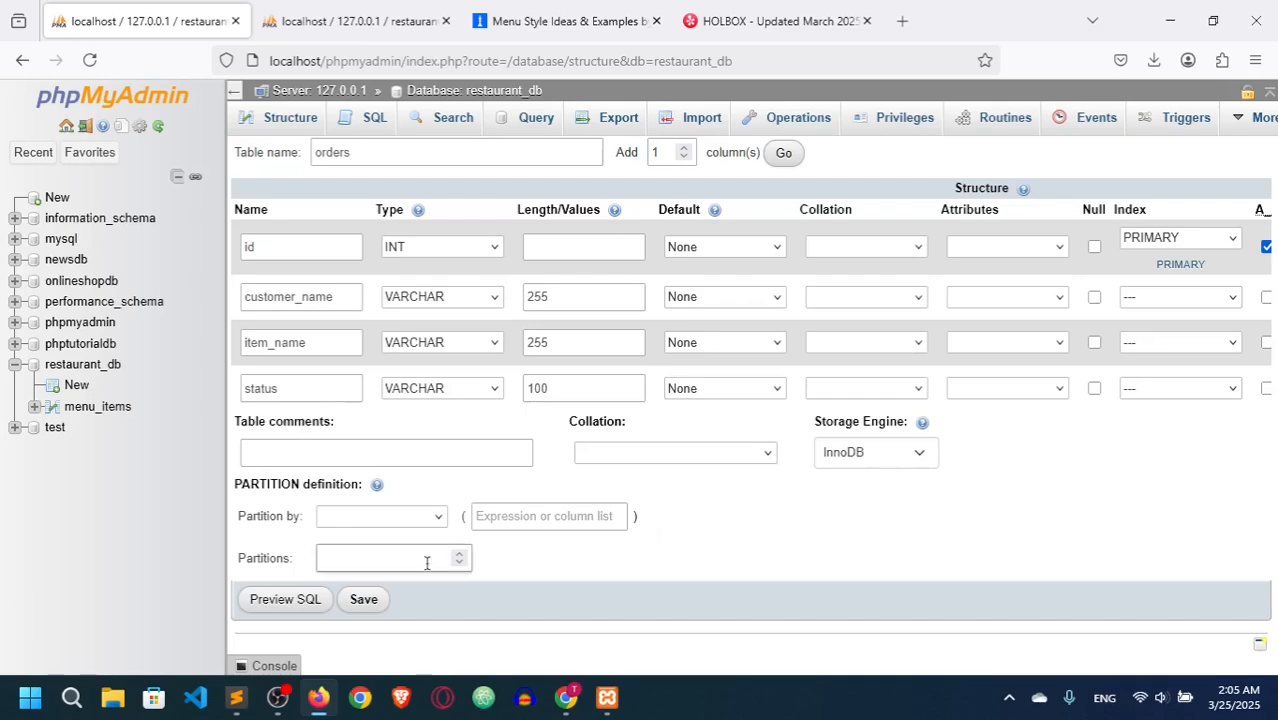
pyautogui.click(379, 599)
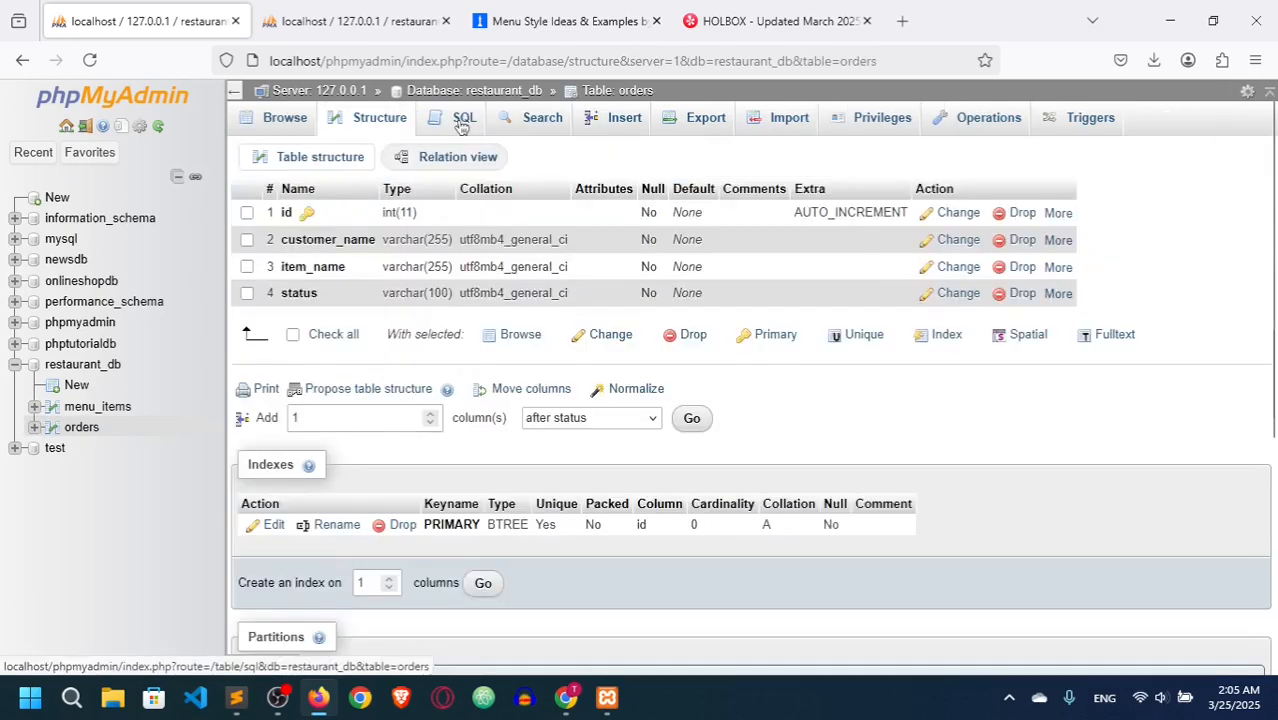
# Replace the default SQL query of the orders table with the start of a statement, INSERT INTO orders().
pyautogui.click(461, 121)
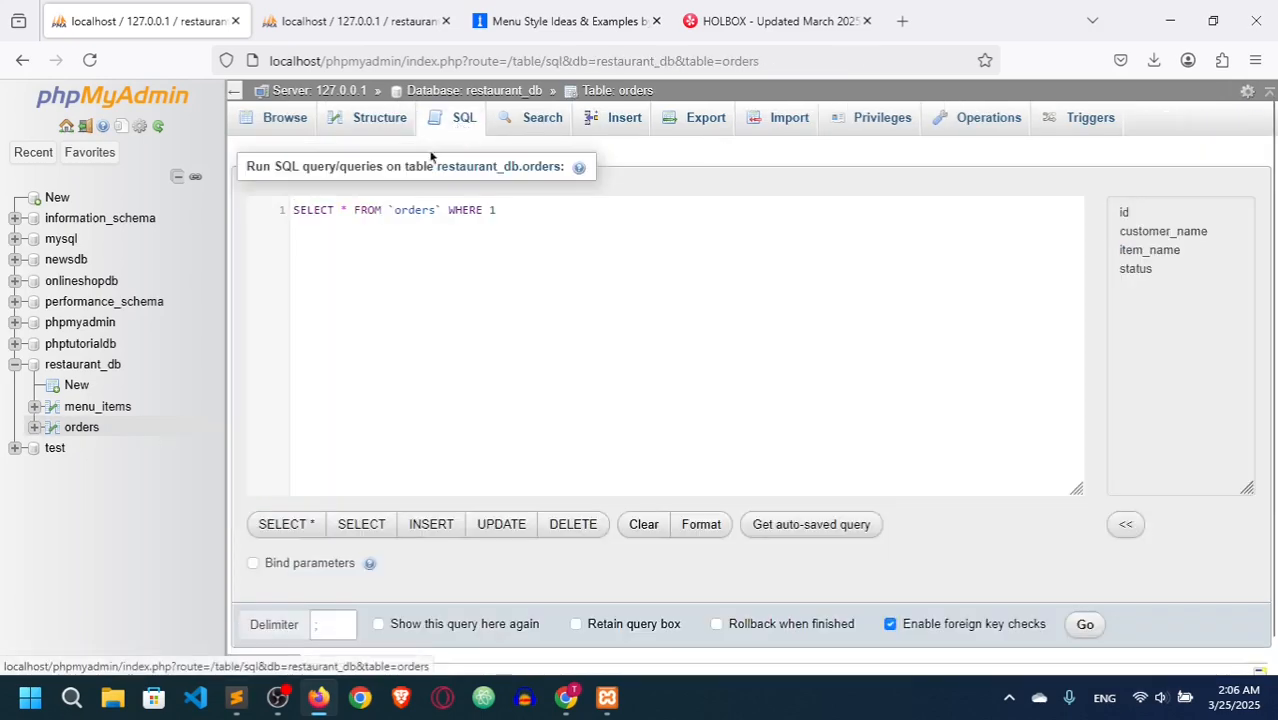
pyautogui.moveTo(501, 212); pyautogui.dragTo(252, 217)
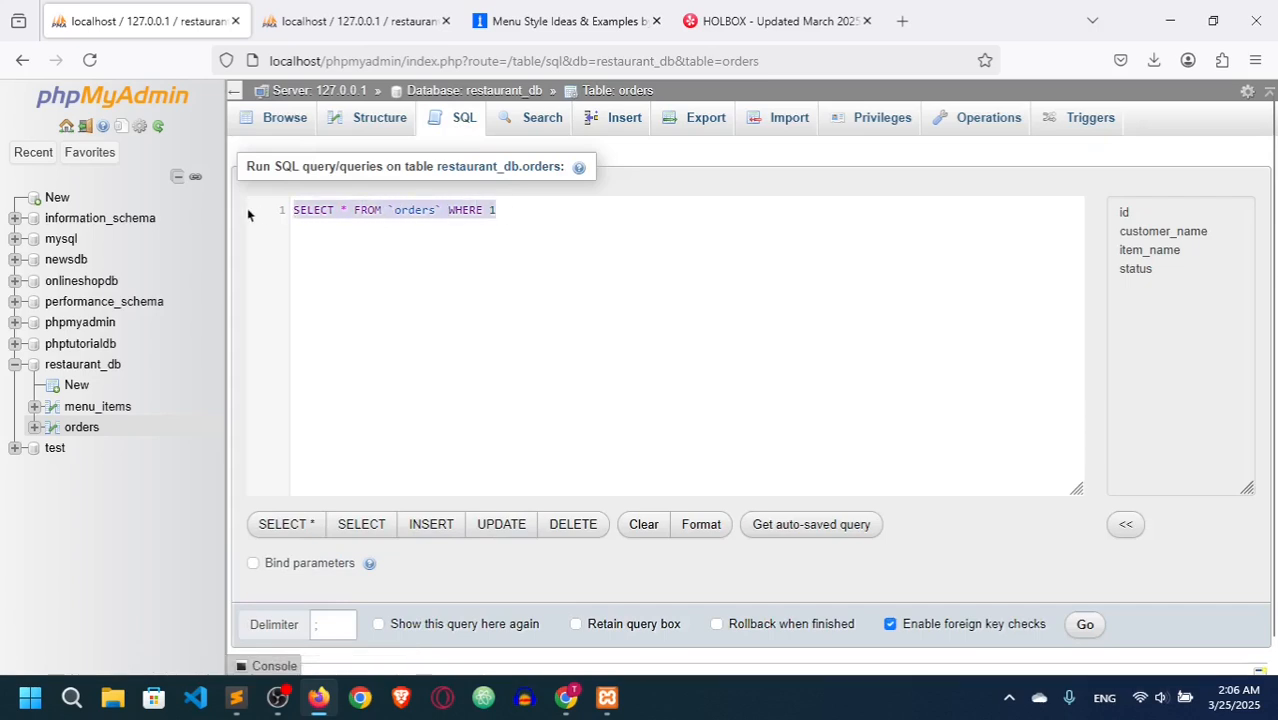
pyautogui.write('inser')
pyautogui.press('Return')
pyautogui.write('into')
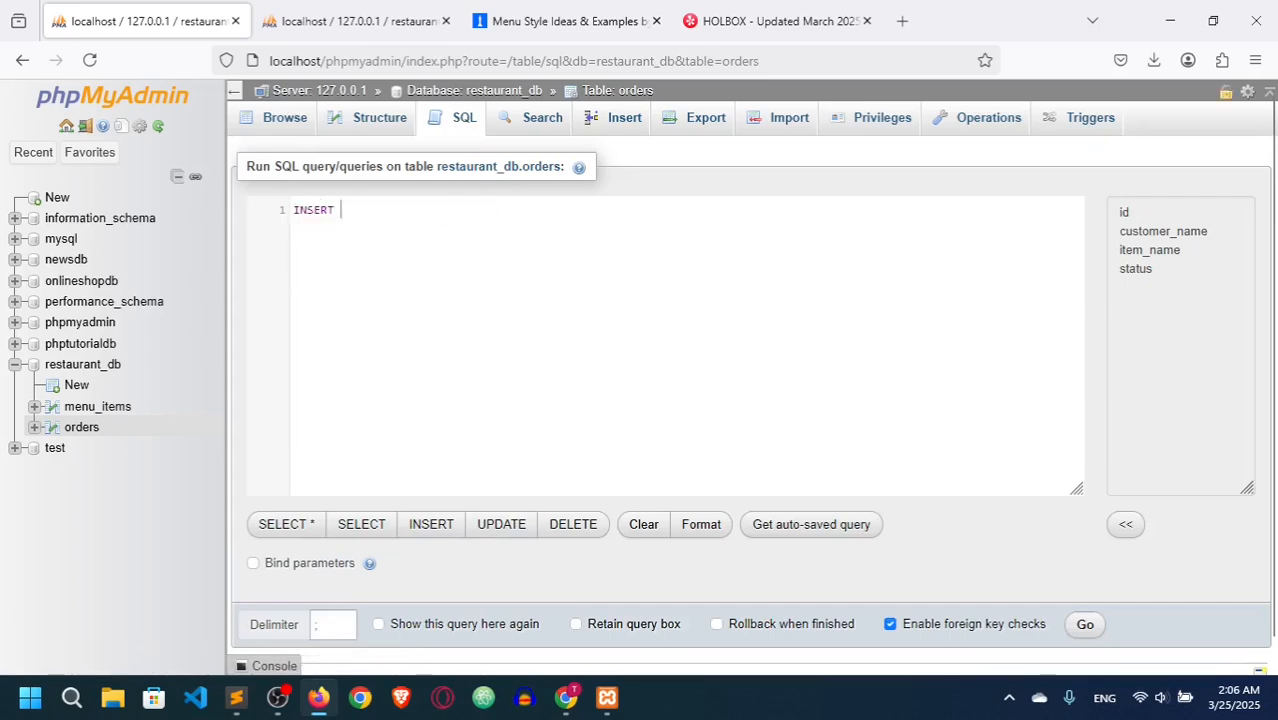
pyautogui.press('Return')
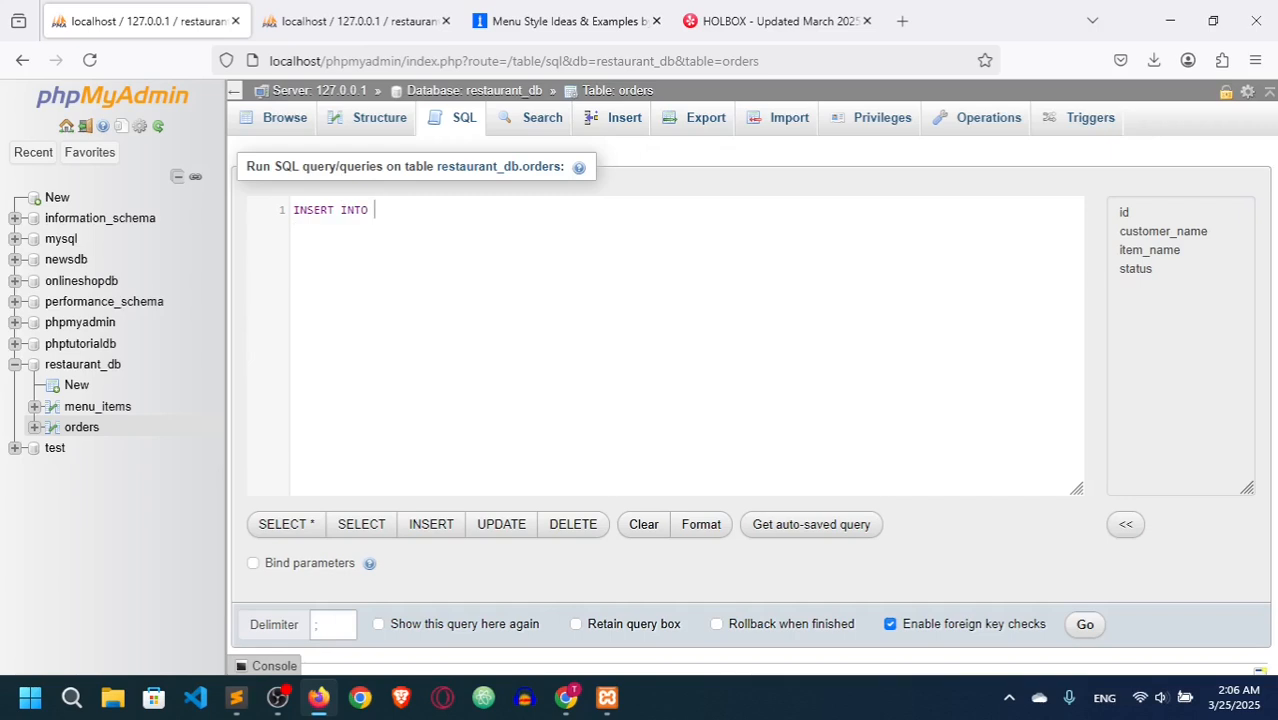
pyautogui.write('orders()')
# Open the orders table in a separate browser tab to check its column names, and return to the query.
pyautogui.rightClick(95, 430)
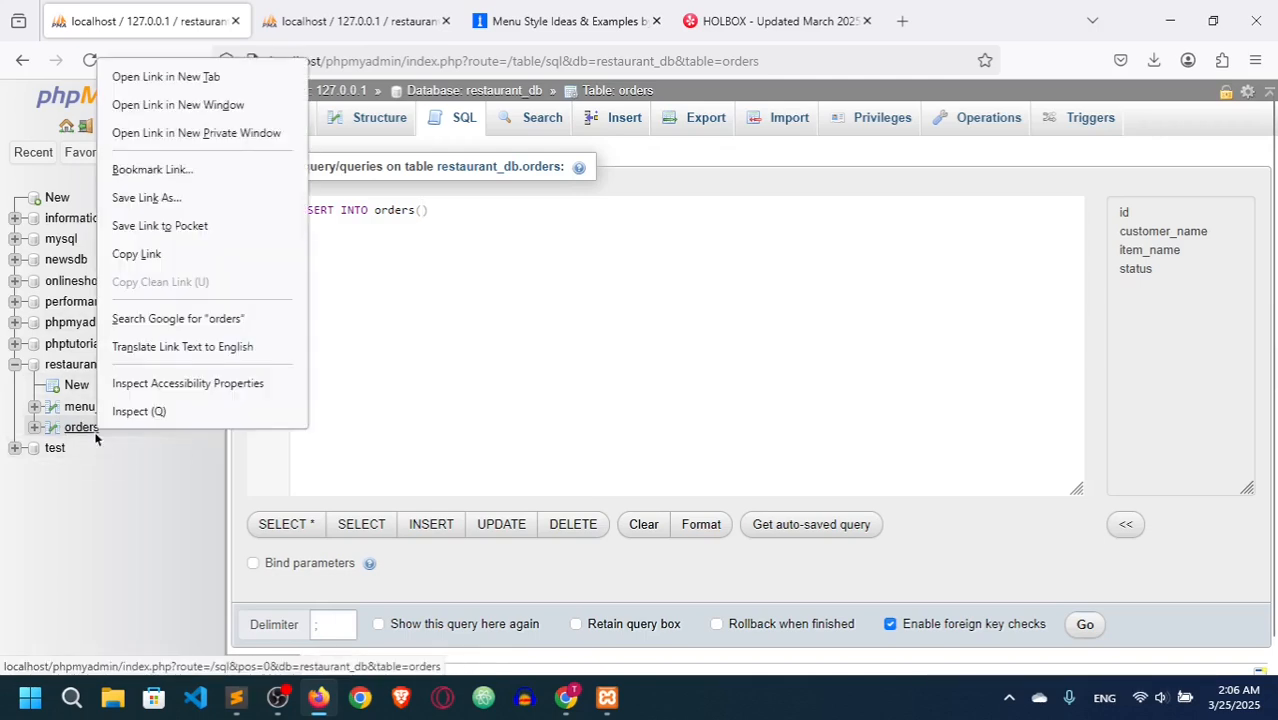
pyautogui.click(182, 80)
pyautogui.click(305, 14)
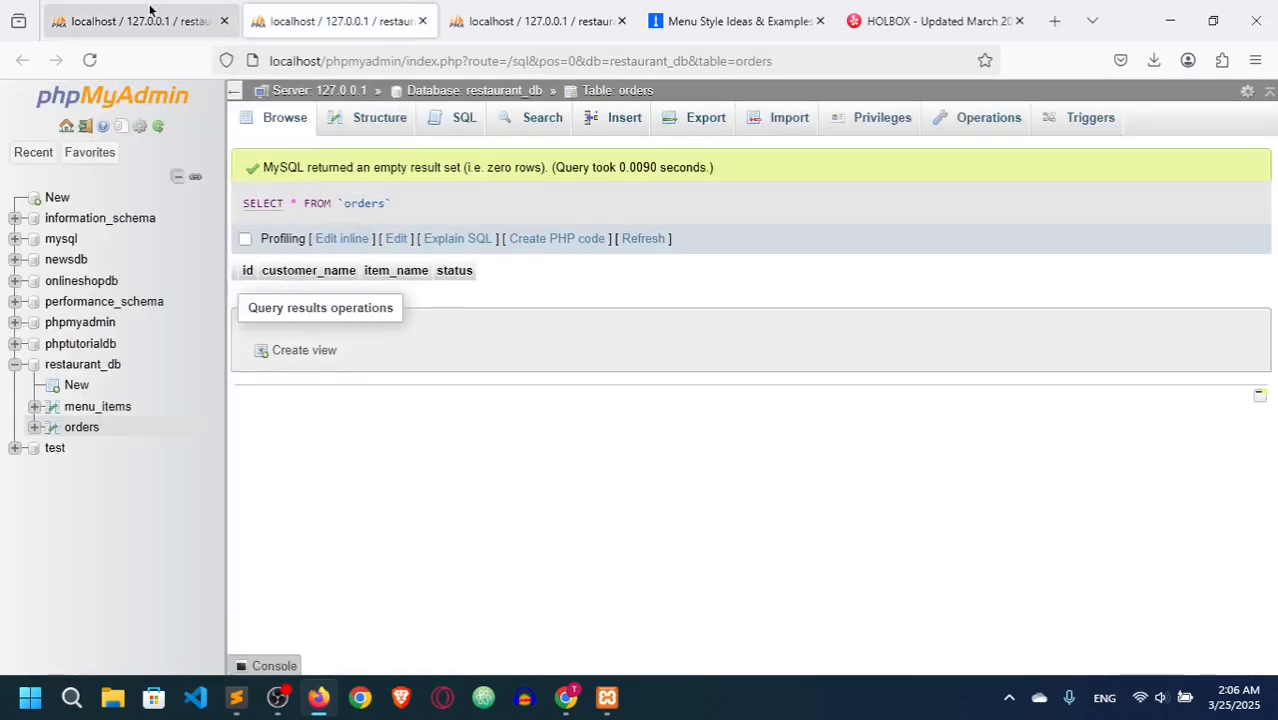
pyautogui.moveTo(150, 9)
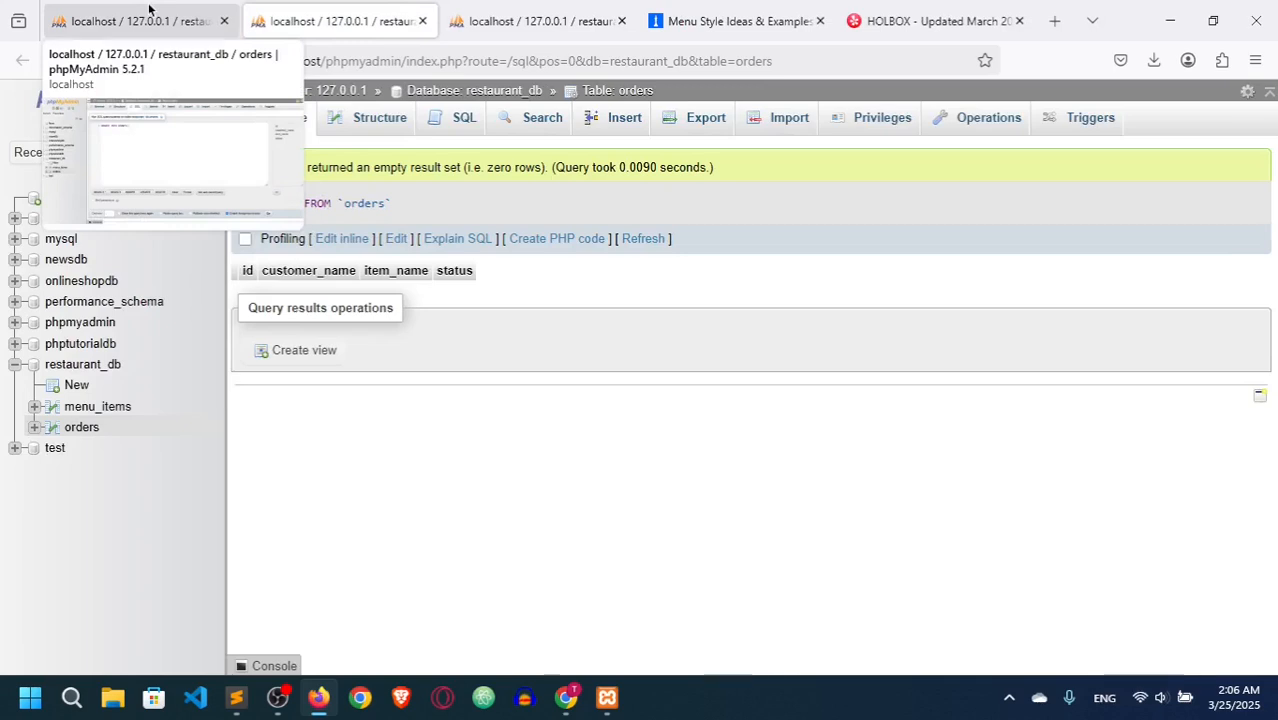
pyautogui.click(150, 9)
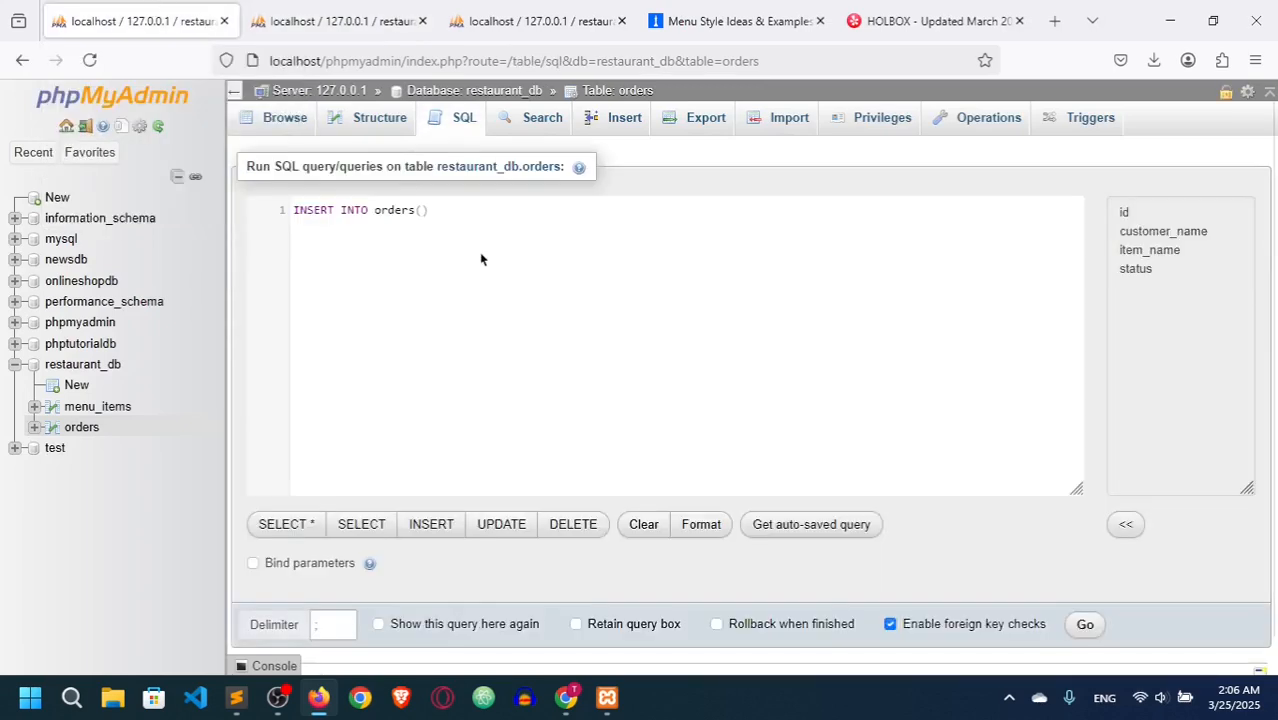
# Enter id and customer_name as the first columns in the INSERT statement's column list.
pyautogui.click(419, 209)
pyautogui.write('id')
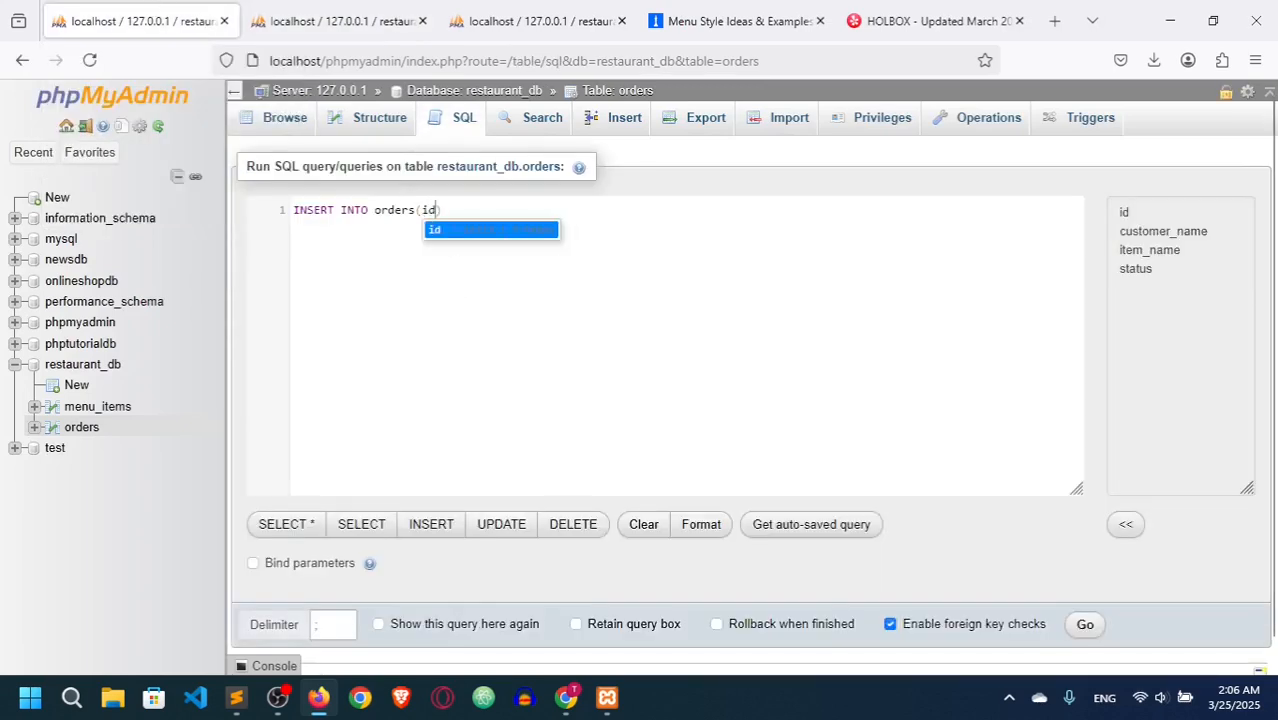
pyautogui.write(',')
pyautogui.write('customer')
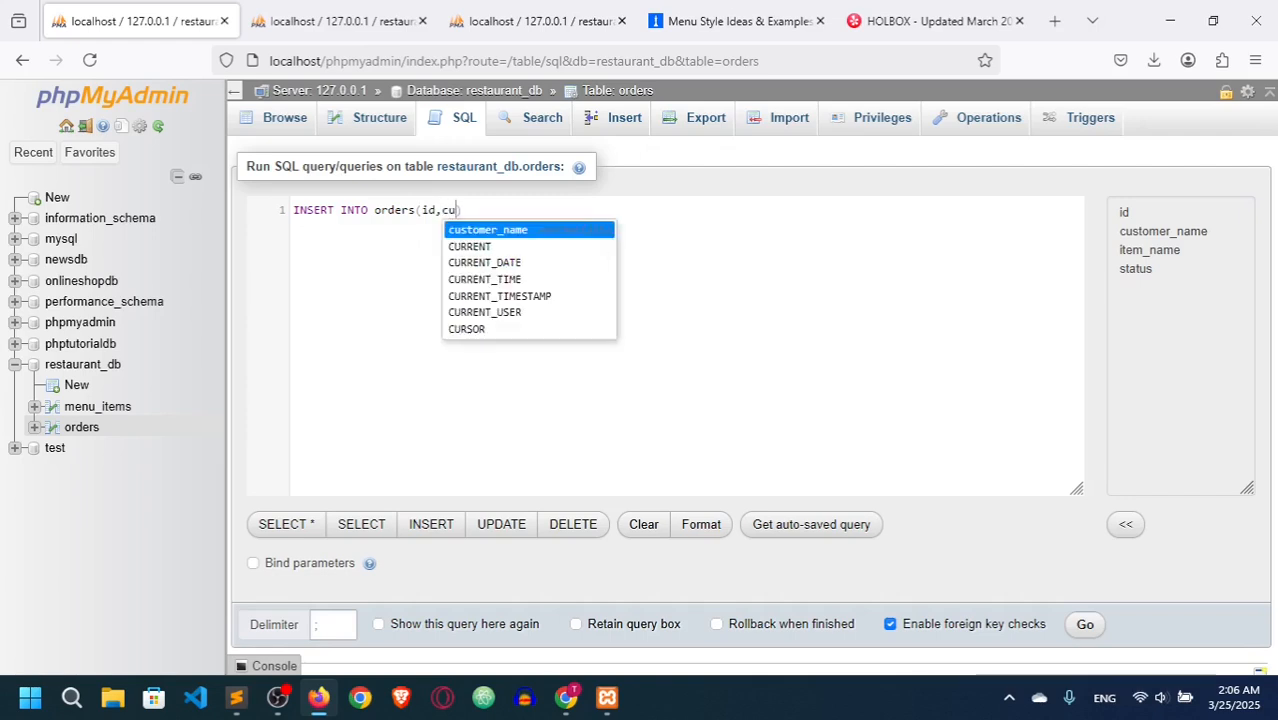
pyautogui.press('Return')
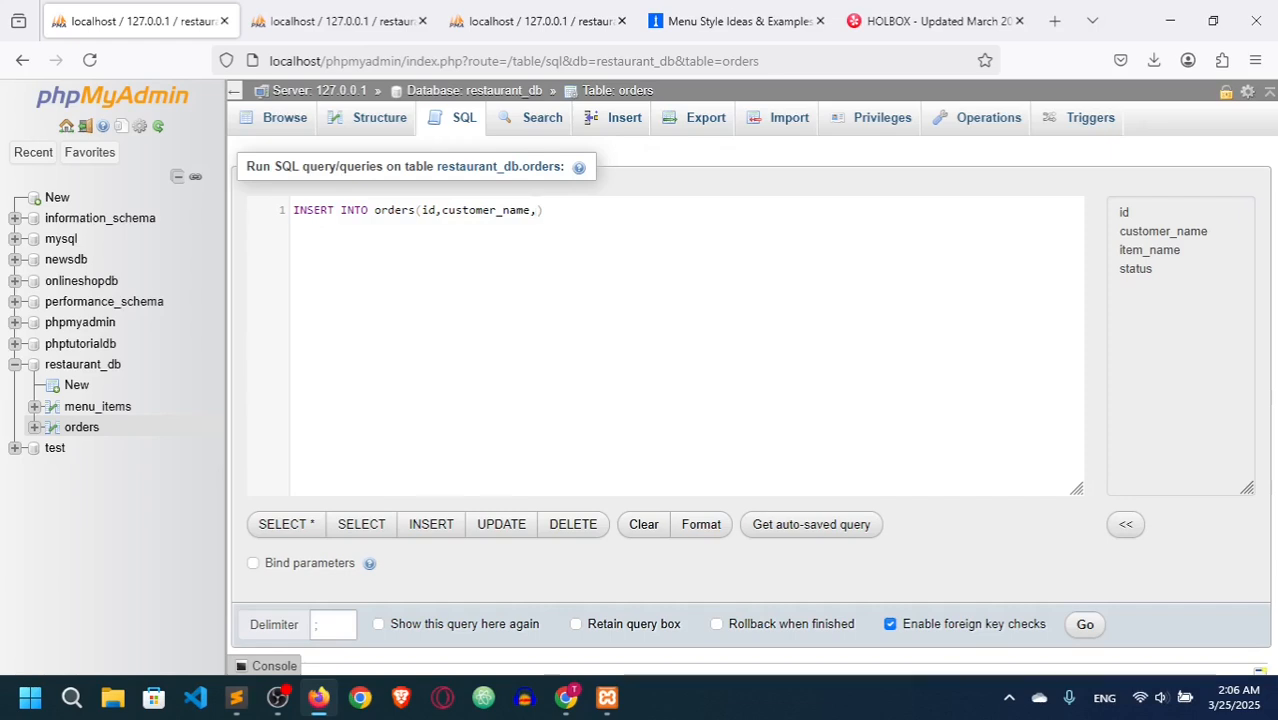
# Complete the INSERT statement's column list with item_name and status, checking the names against the orders table.
pyautogui.click(303, 12)
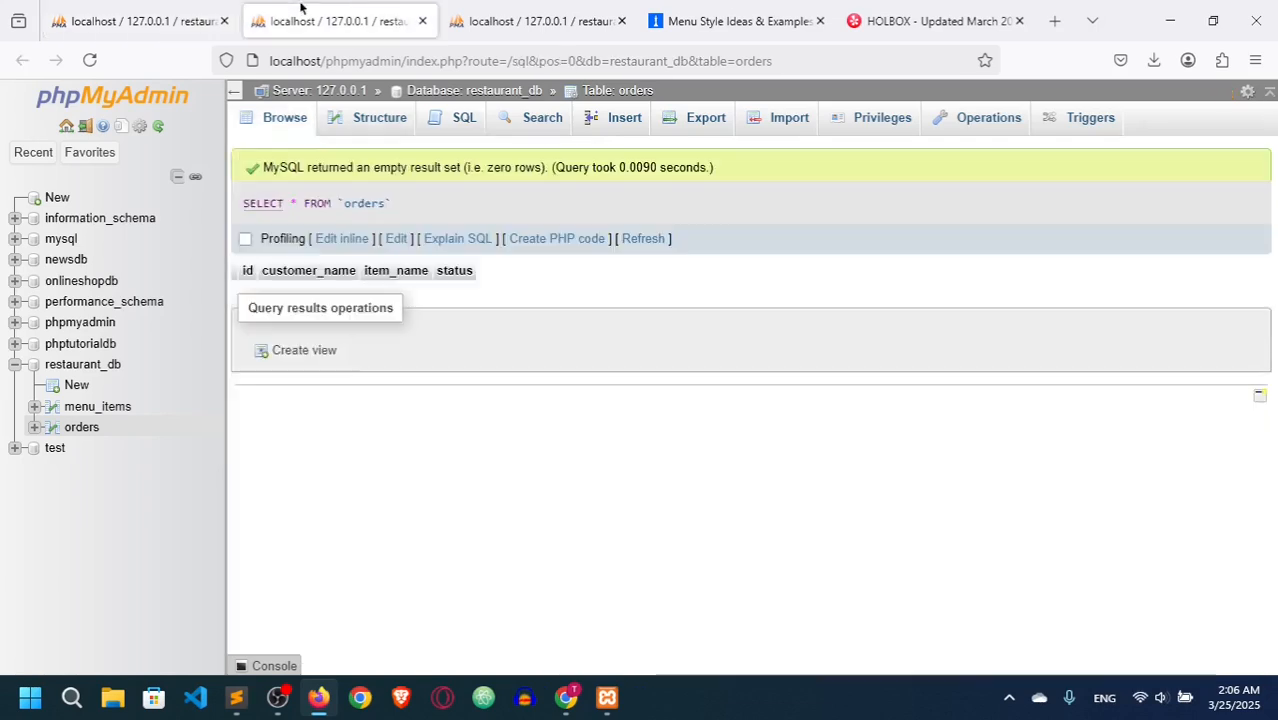
pyautogui.click(174, 10)
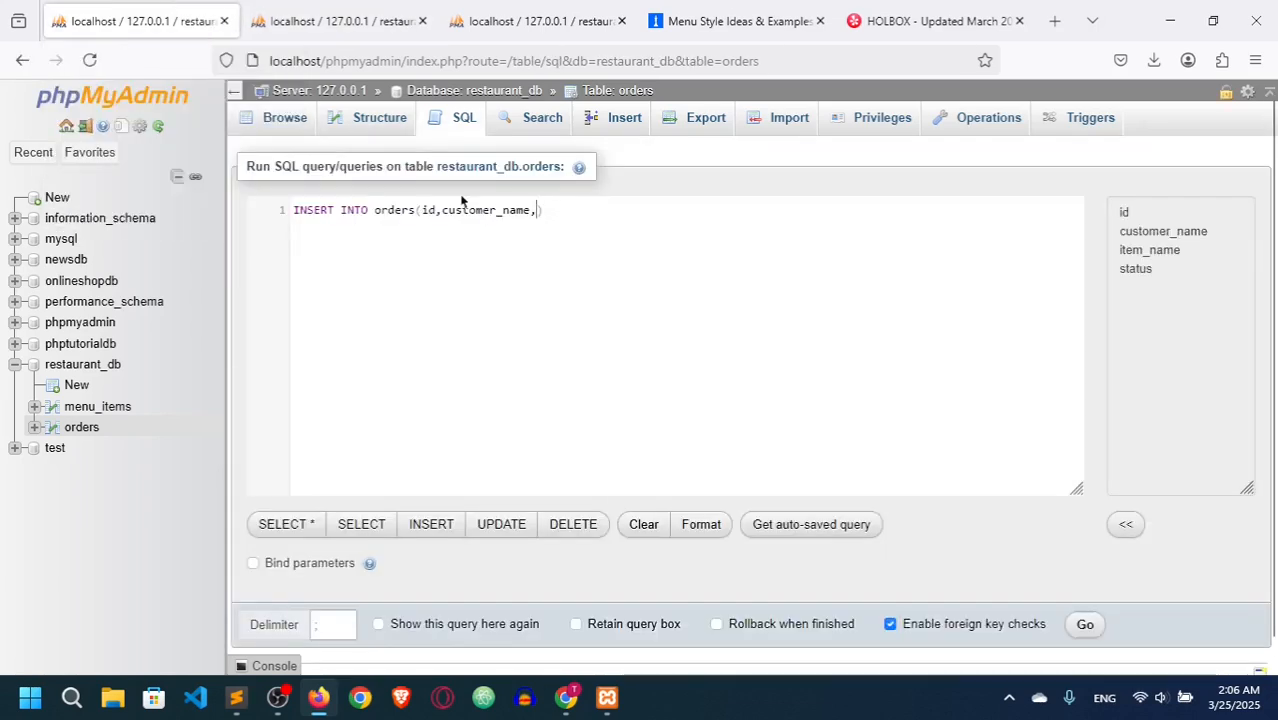
pyautogui.write('item_name,')
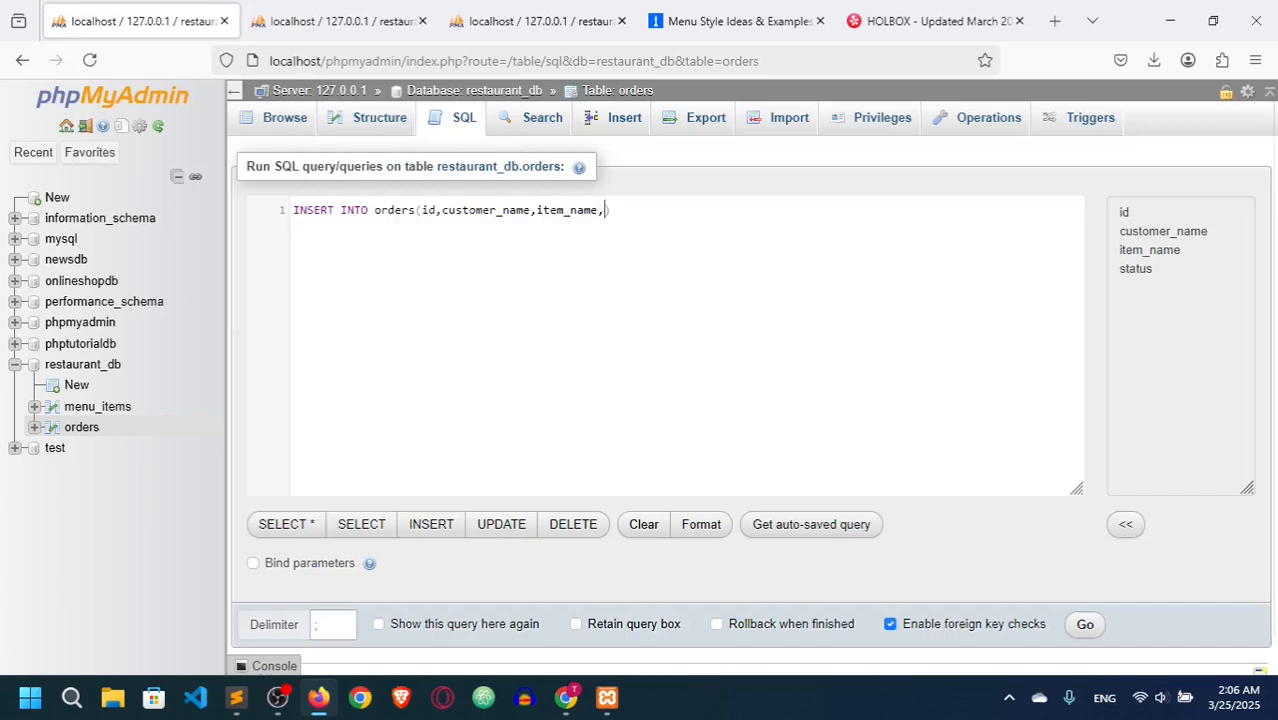
pyautogui.click(320, 20)
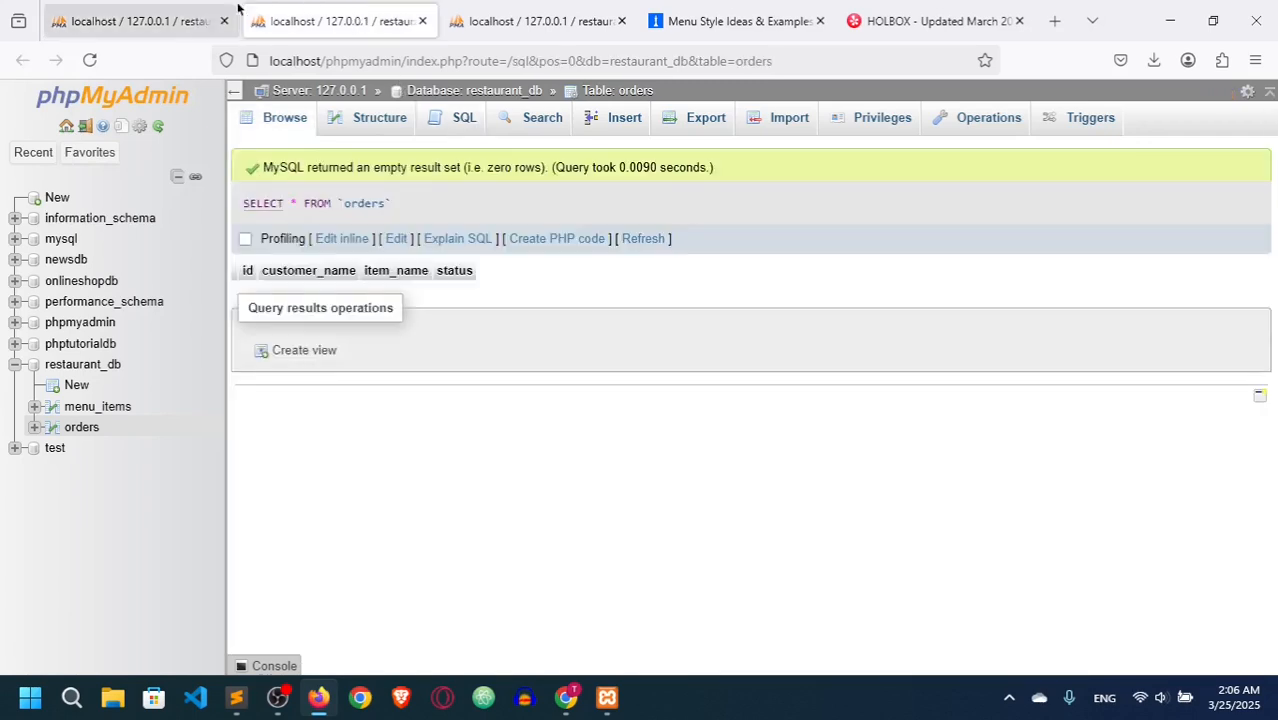
pyautogui.click(176, 10)
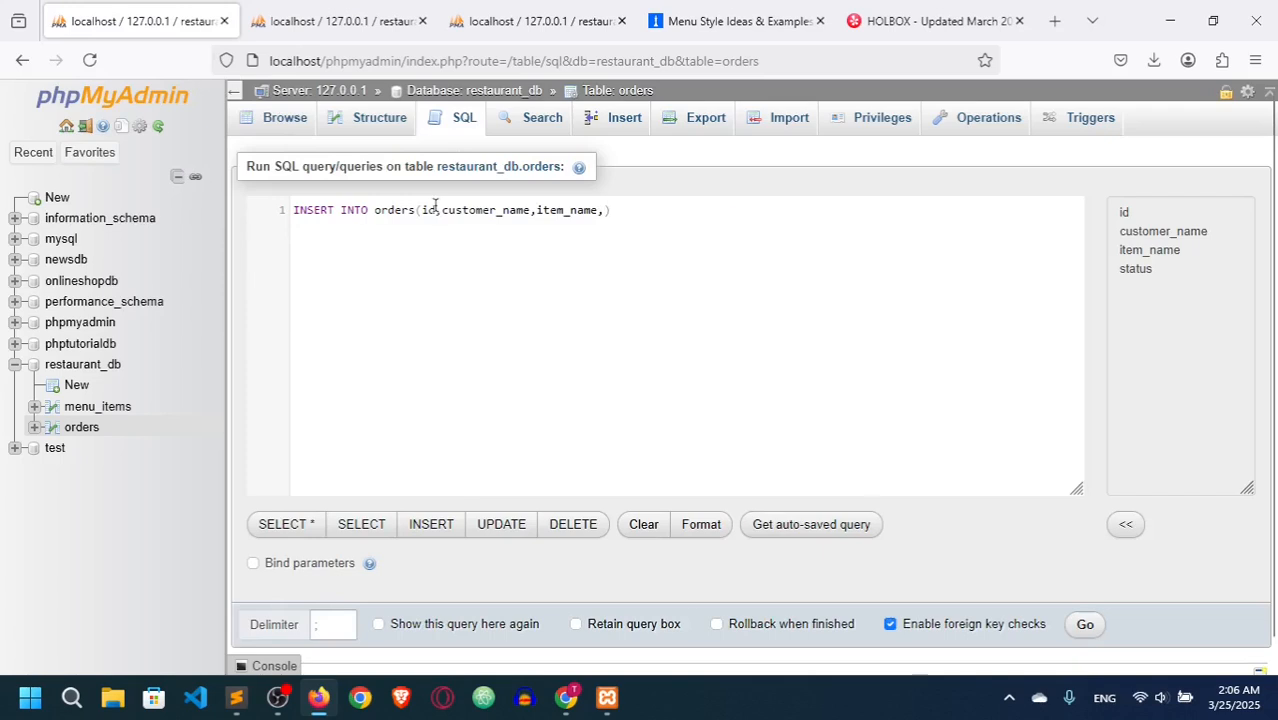
pyautogui.write('sta')
pyautogui.press('Return')
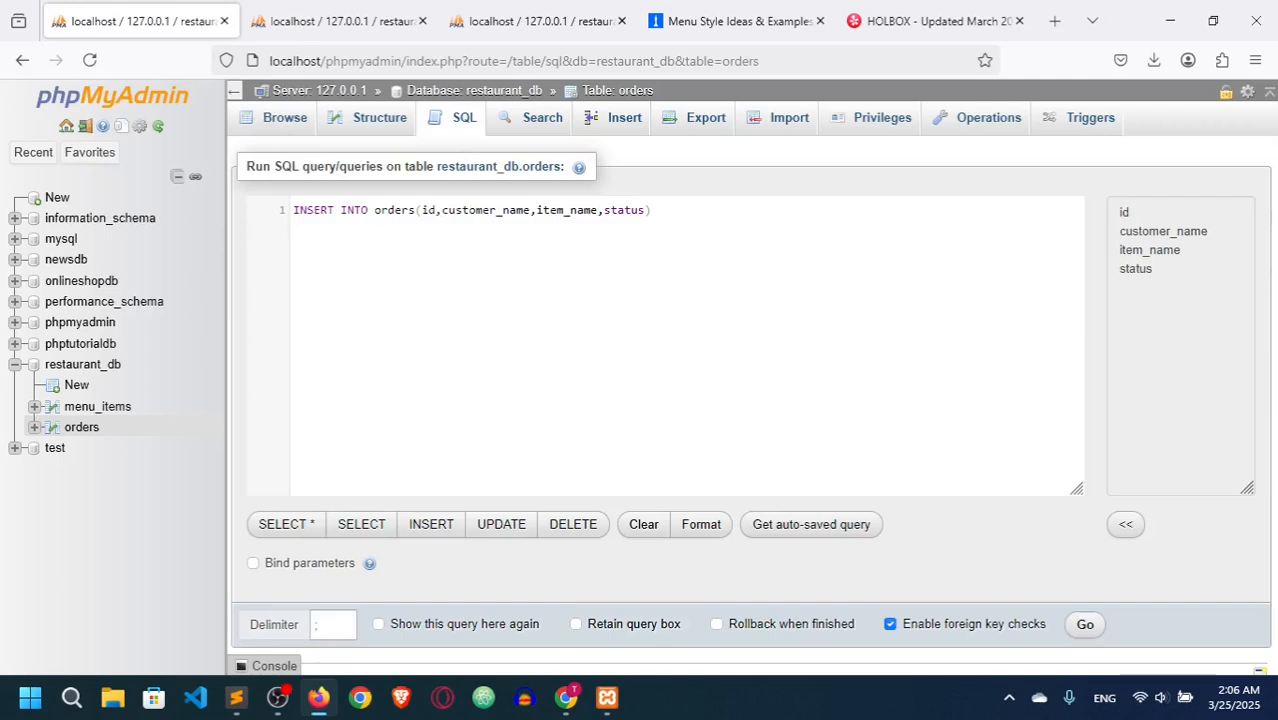
# Add a VALUES clause to the INSERT statement with null as the id, followed by the customer's name in quotes.
pyautogui.write('value')
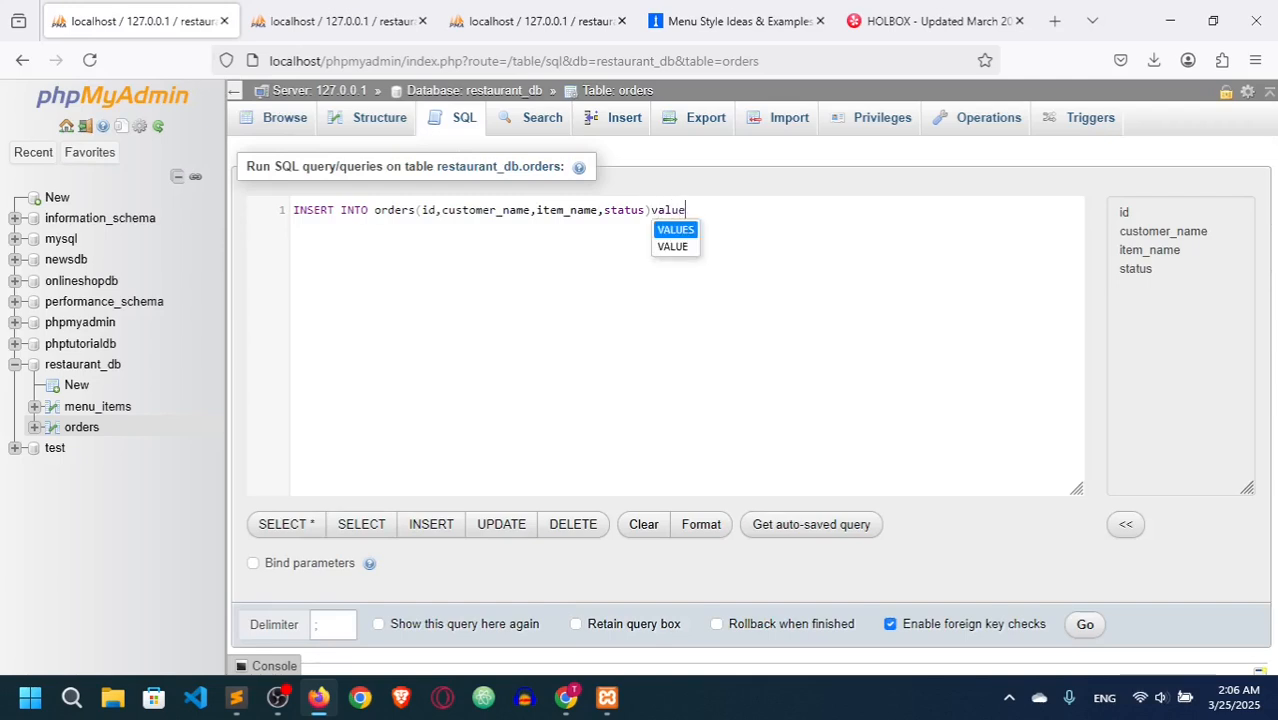
pyautogui.press('Return')
pyautogui.write('()')
pyautogui.press('Left')
pyautogui.write("''")
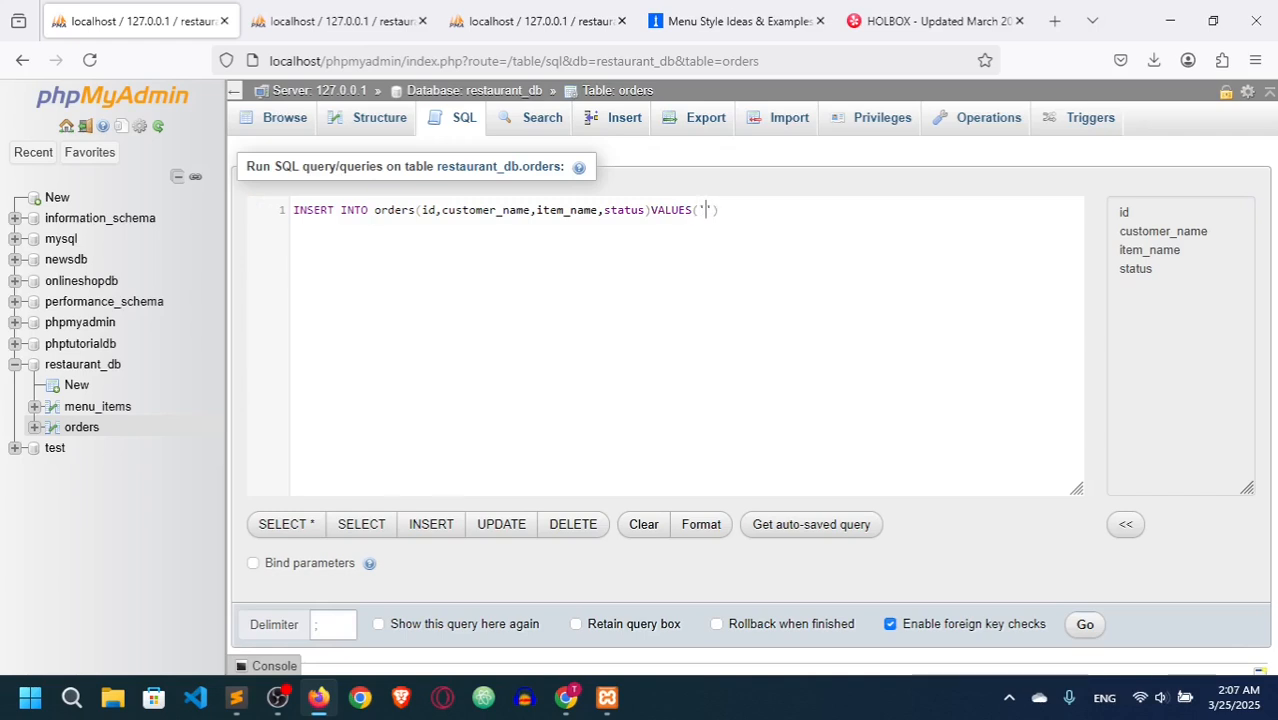
pyautogui.press('BackSpace')
pyautogui.press('BackSpace')
pyautogui.write("null,'milon',")
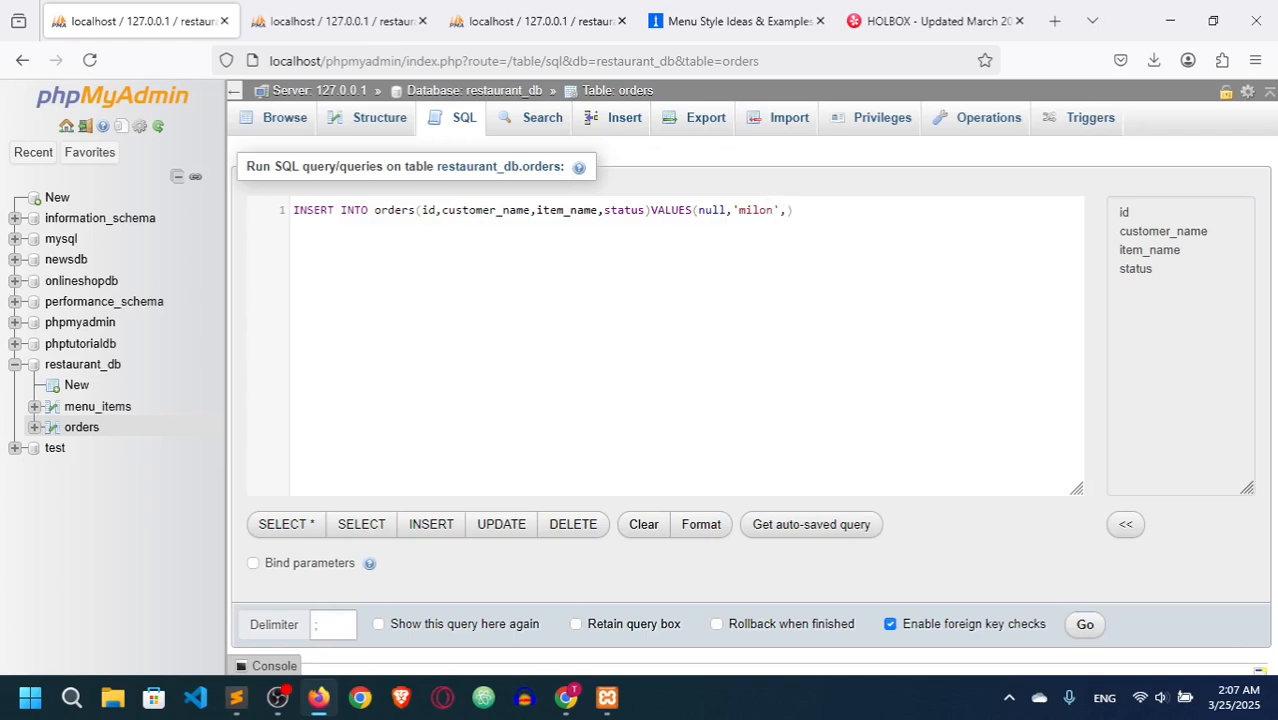
# Look up the dish name in the menu_items table in the separate browser tab, and return to the query.
pyautogui.click(330, 21)
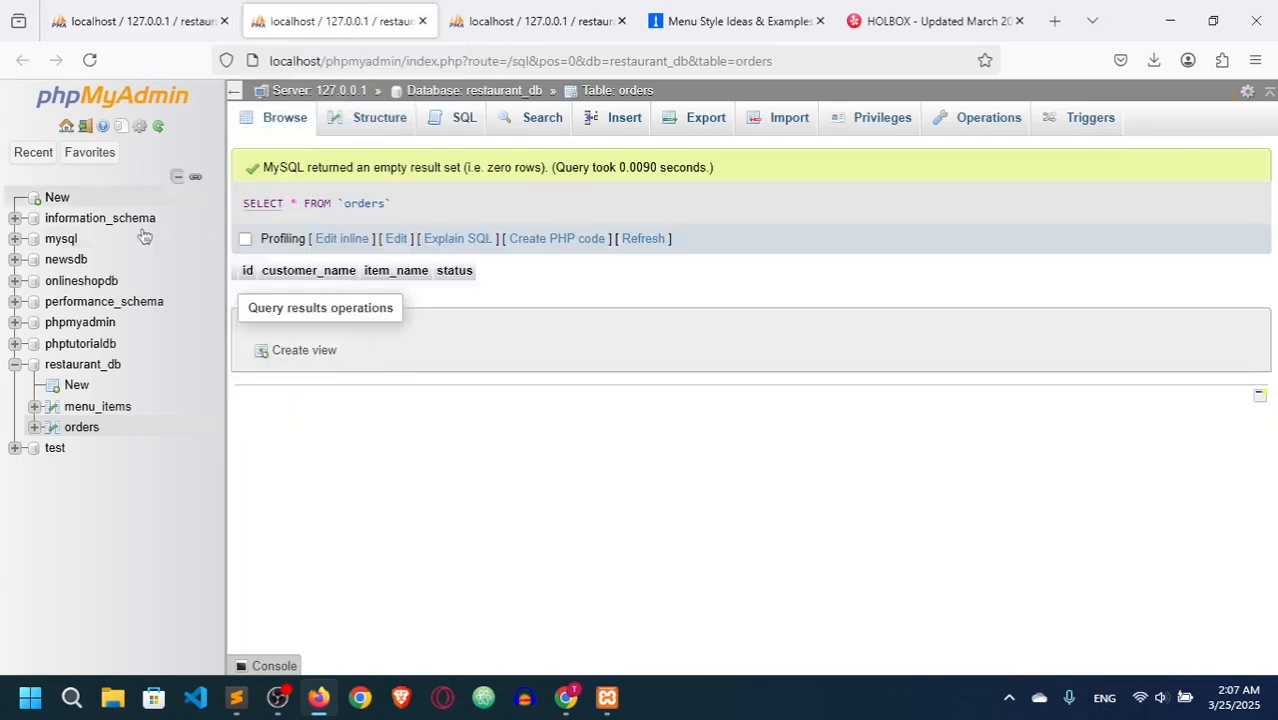
pyautogui.click(118, 408)
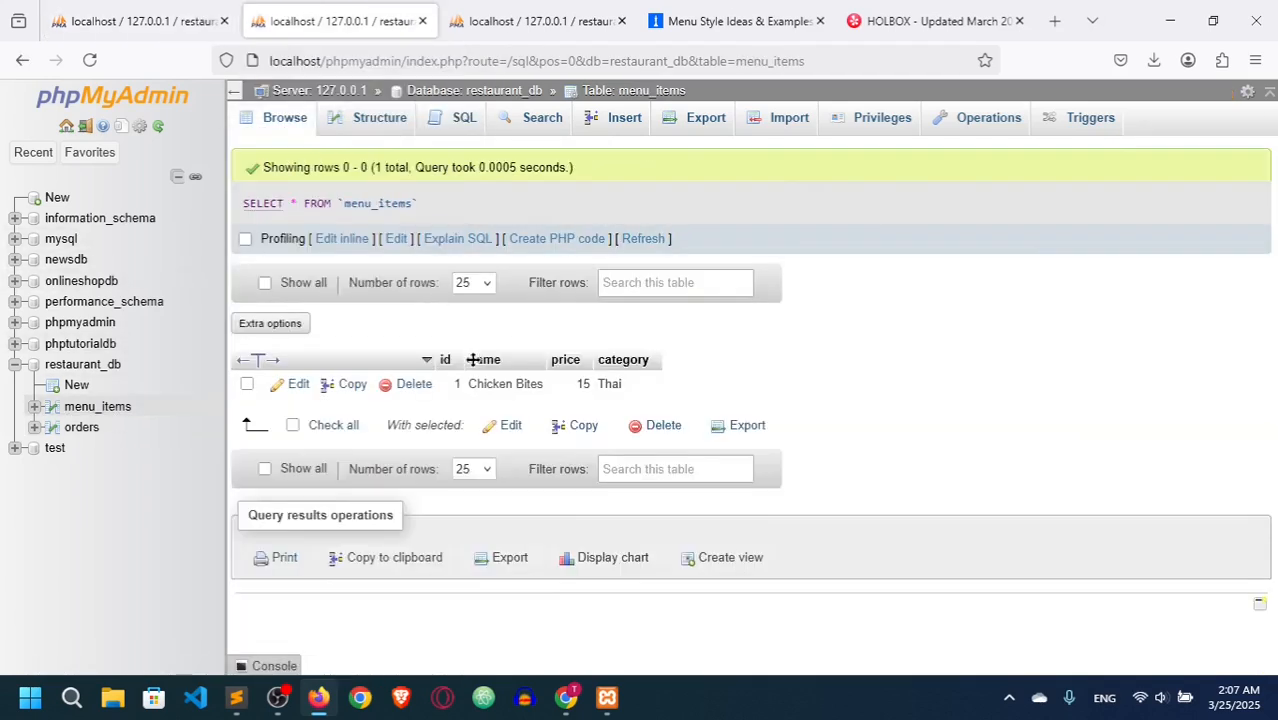
pyautogui.doubleClick(527, 384)
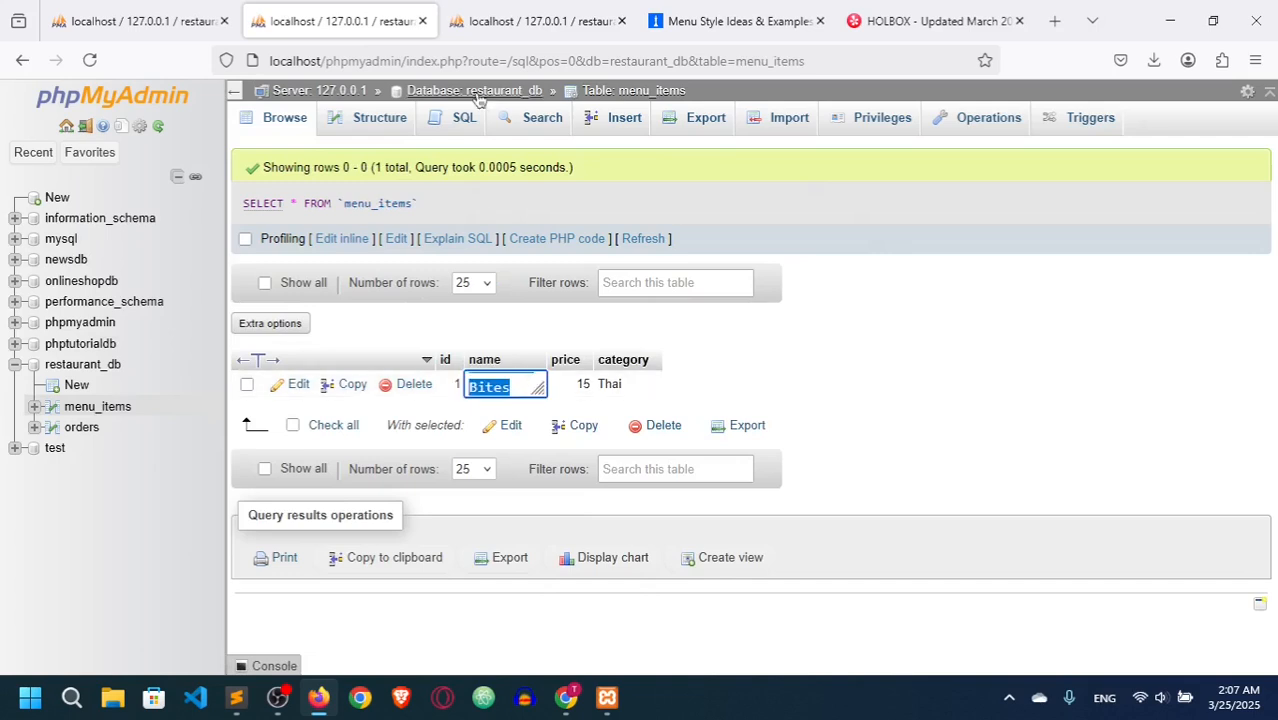
pyautogui.click(769, 352)
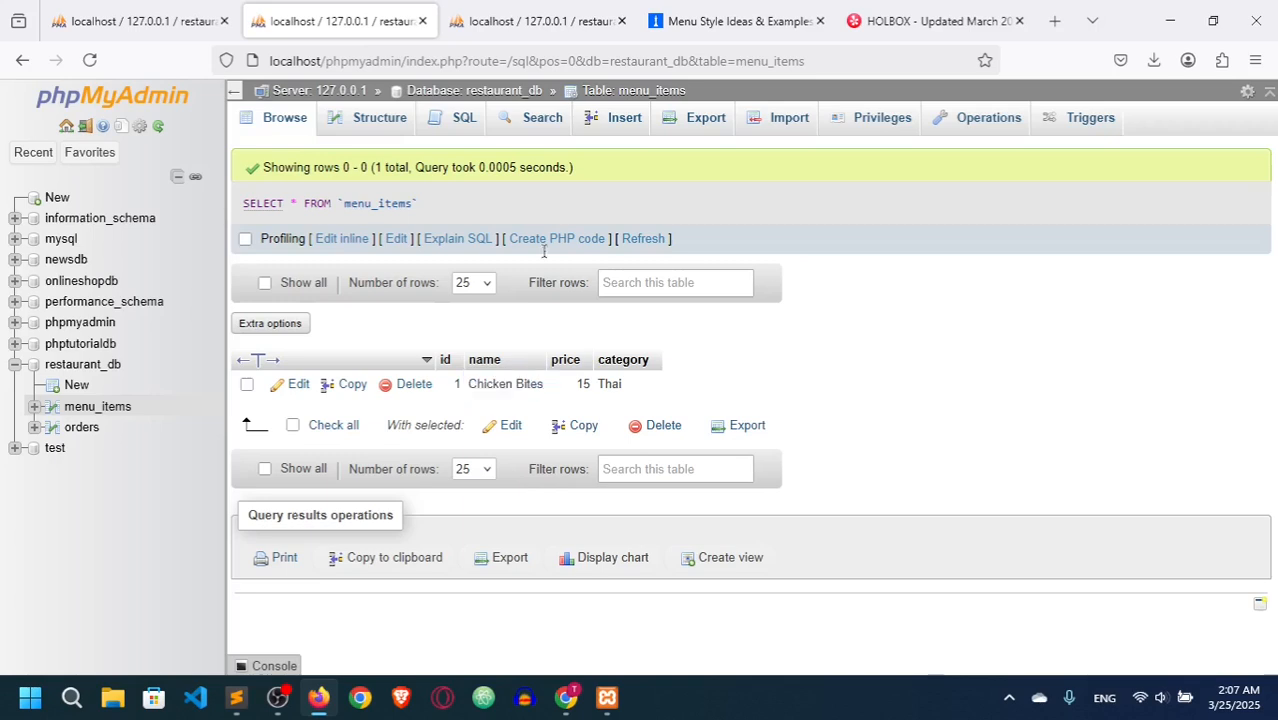
pyautogui.click(162, 22)
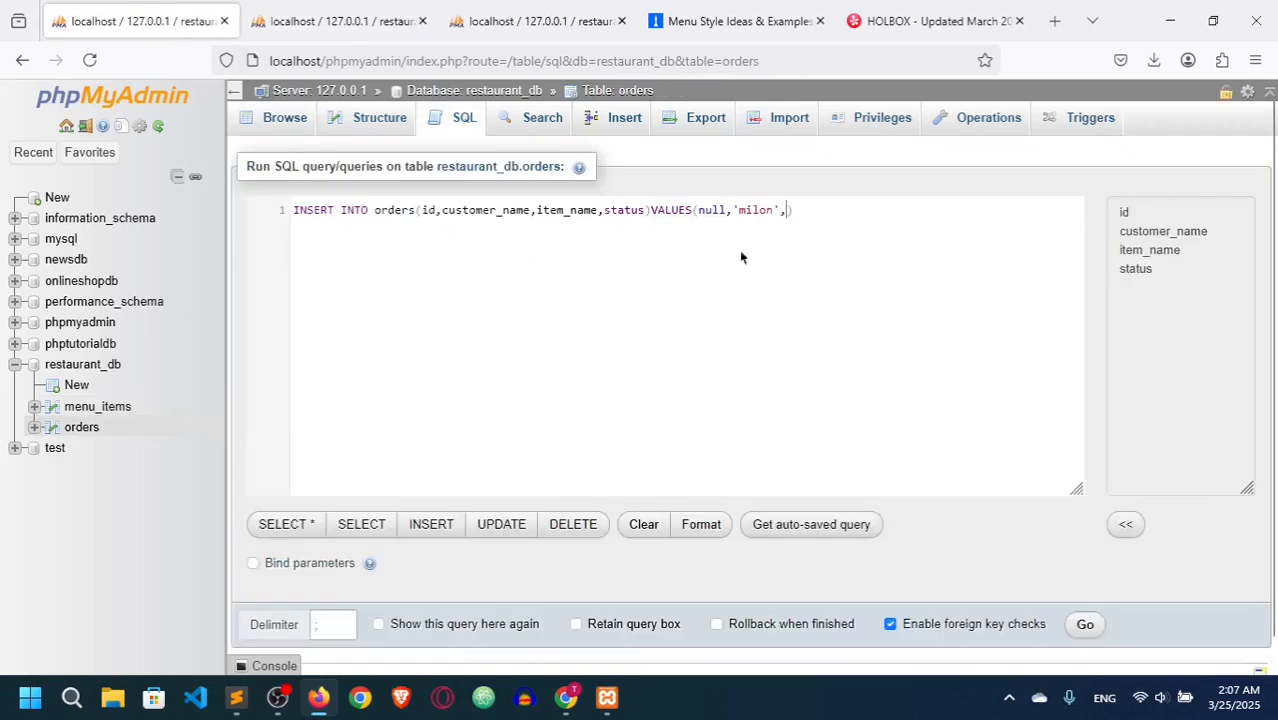
# Add 'Chicken Bites' as the item_name value in the INSERT statement.
pyautogui.write("','")
pyautogui.press('Left')
pyautogui.write('Chicken Bites')
pyautogui.press('Right')
pyautogui.write(',')
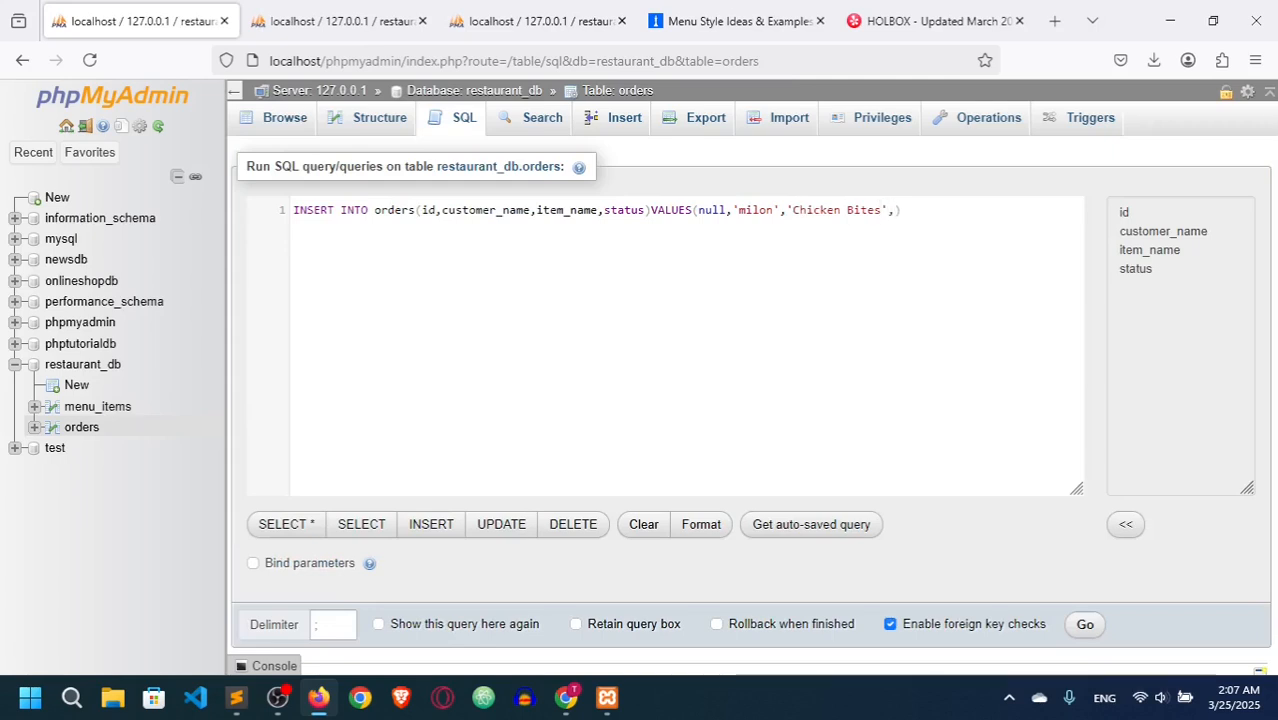
# Complete the INSERT statement with 'pending' as the status value and a closing semicolon, and run it.
pyautogui.write("'p")
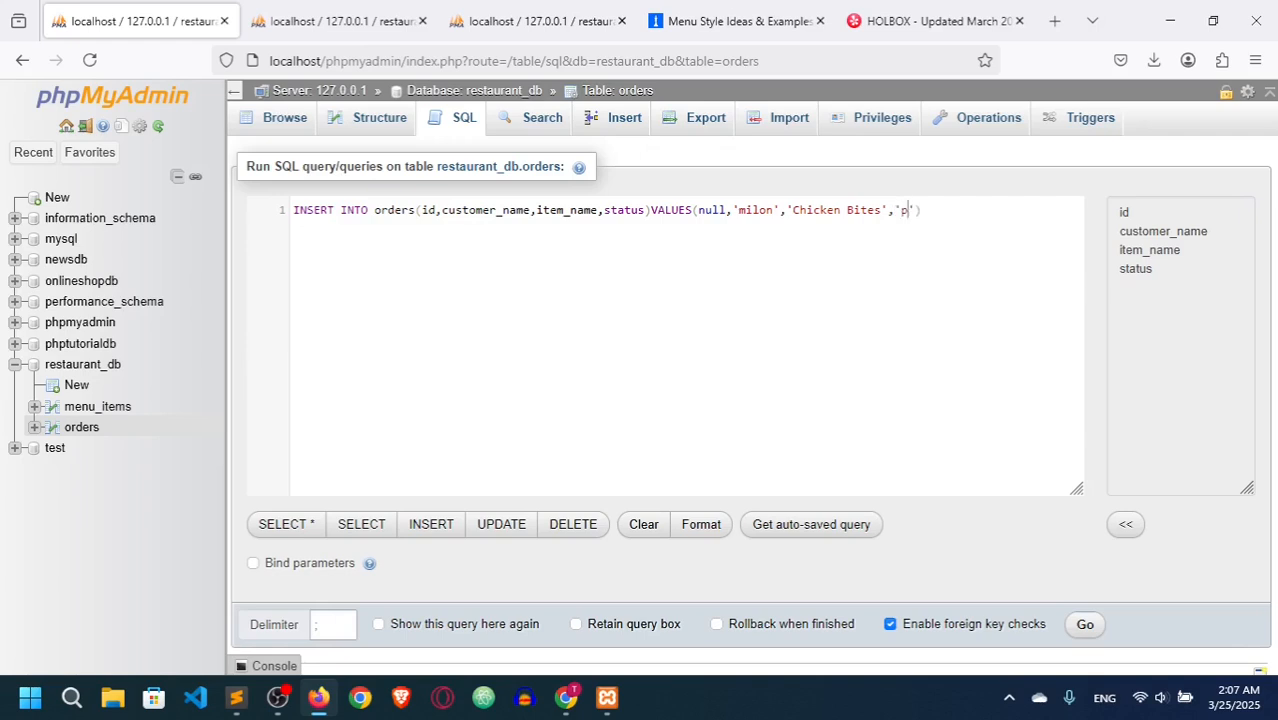
pyautogui.write('ending')
pyautogui.press('Right')
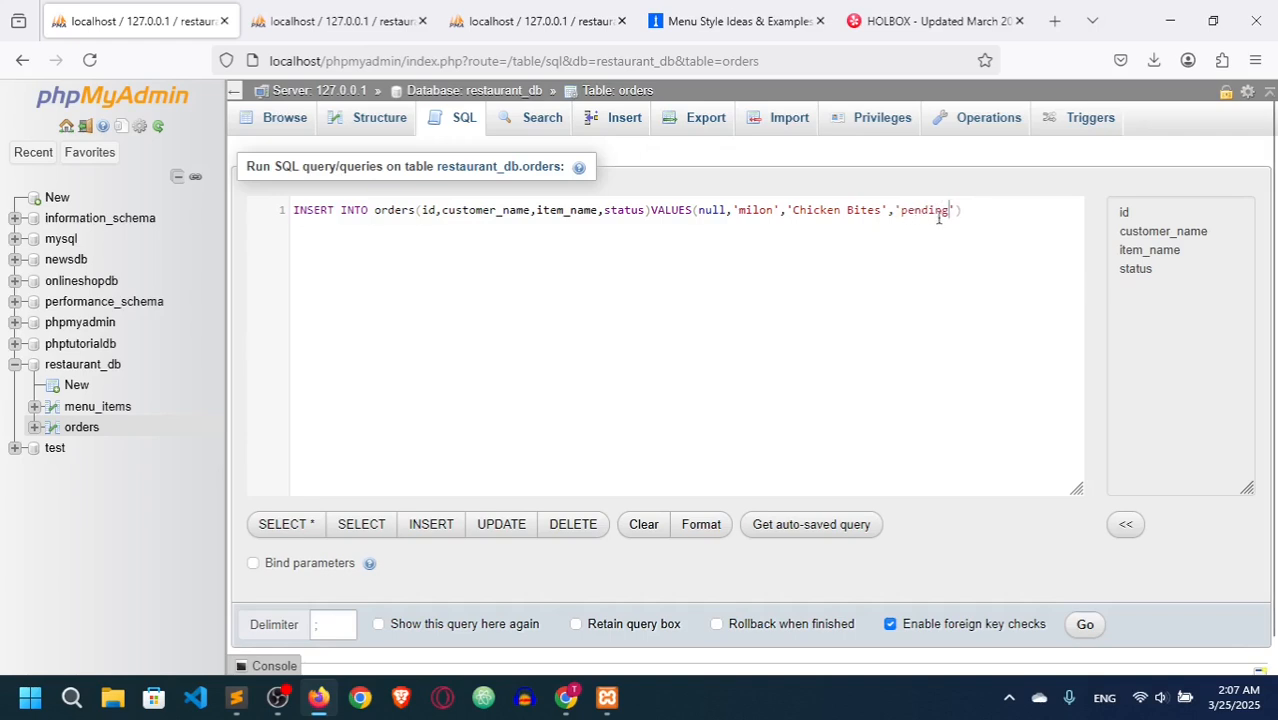
pyautogui.write(');')
pyautogui.scroll(-1, 886, 507)
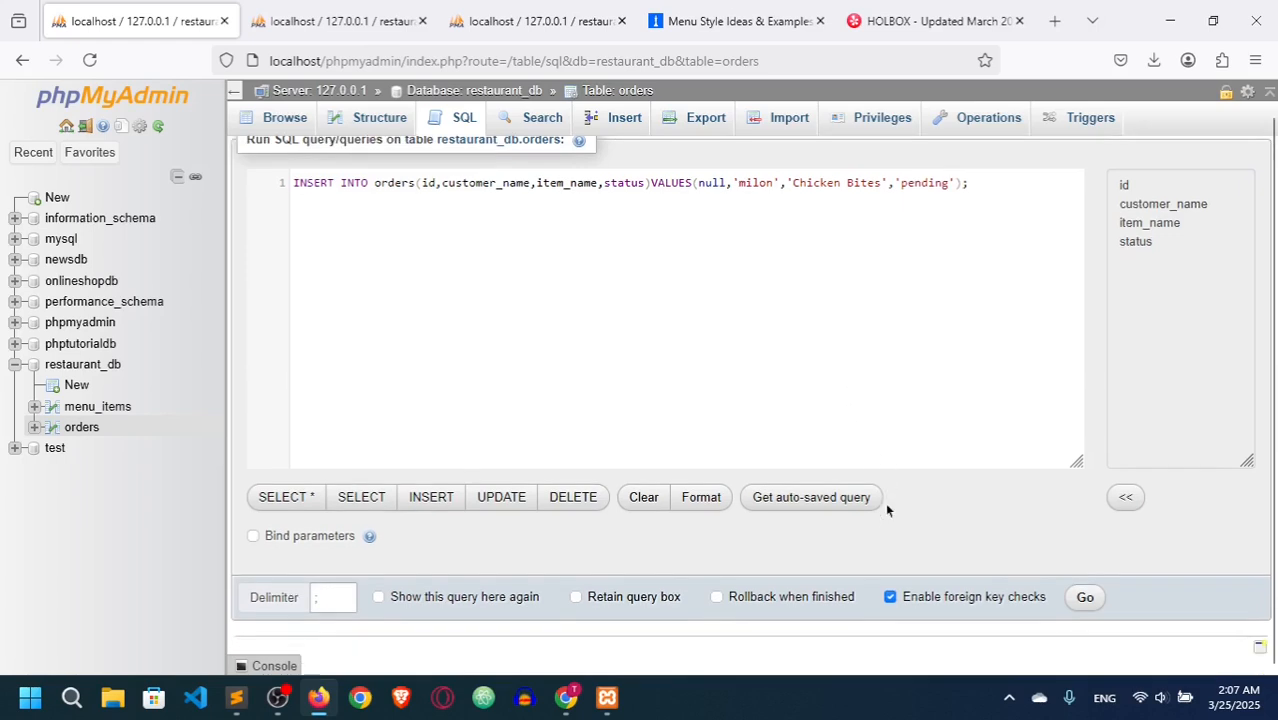
pyautogui.click(1086, 599)
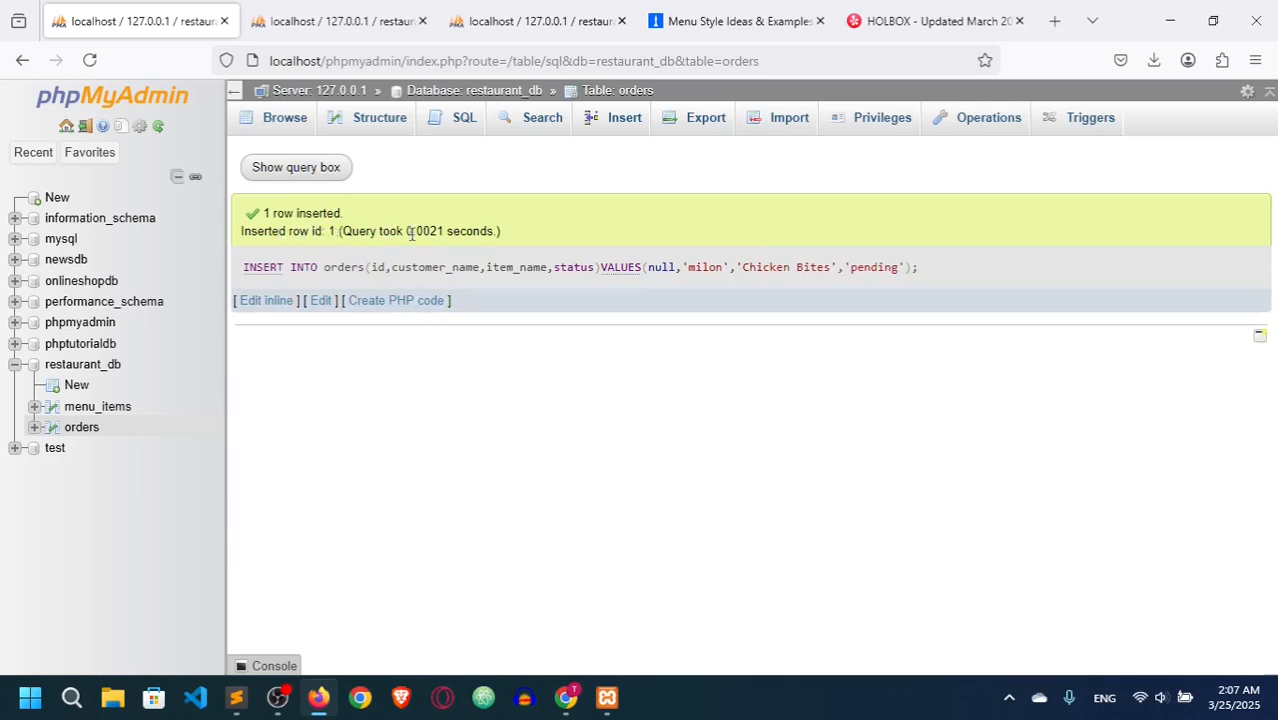
# Browse the orders table to check the inserted row.
pyautogui.click(256, 121)
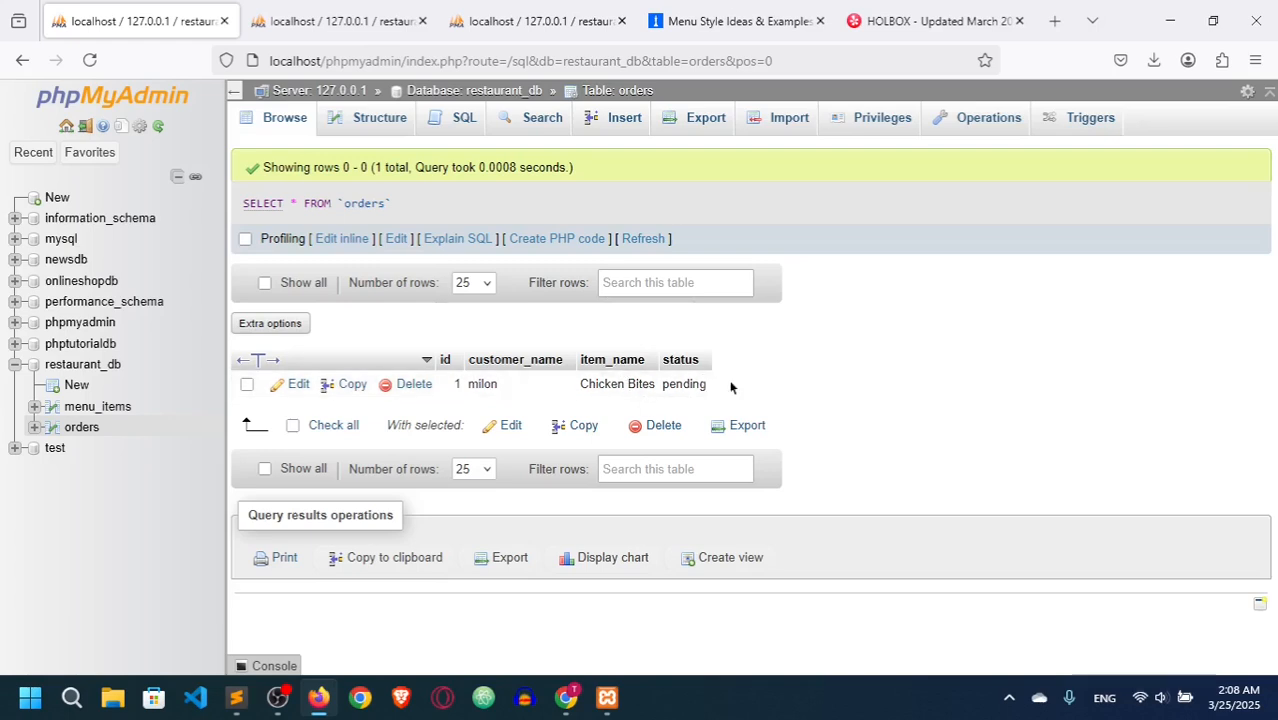
pyautogui.moveTo(741, 387); pyautogui.dragTo(434, 334)
pyautogui.click(409, 327)
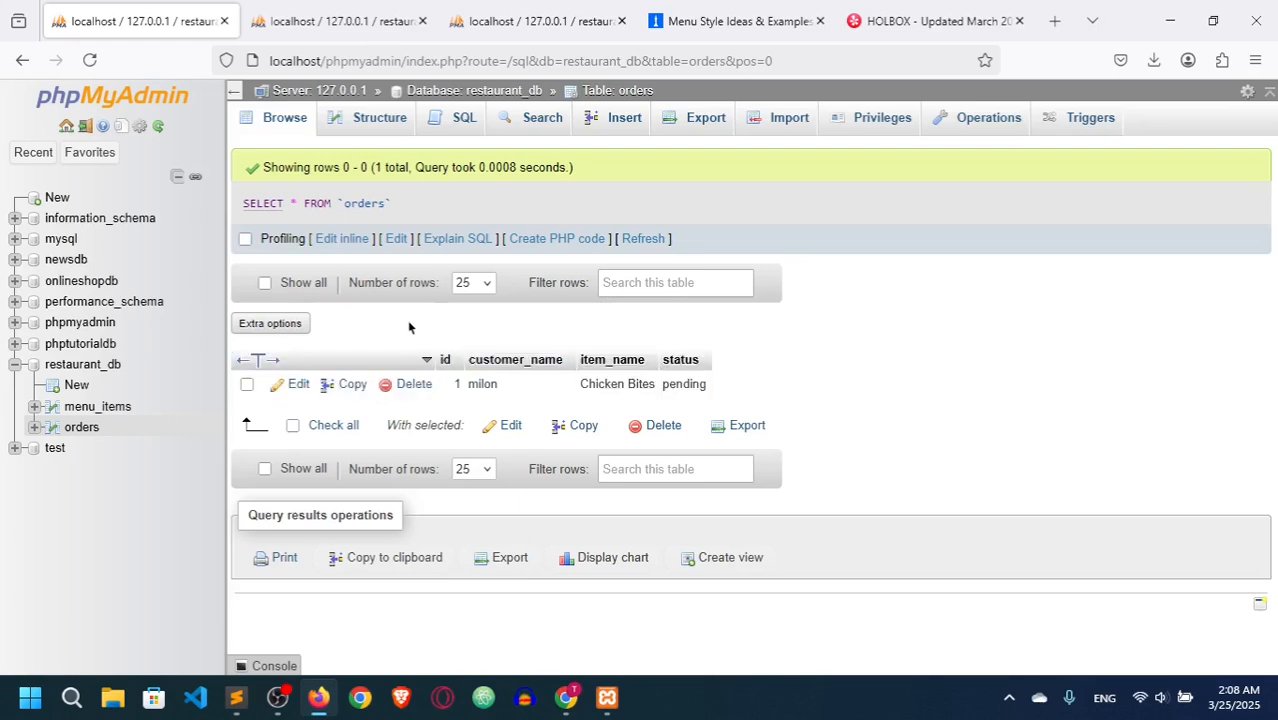
# Switch to Sublime Text, close the index.php file, and return to the browser with phpMyAdmin.
pyautogui.click(236, 697)
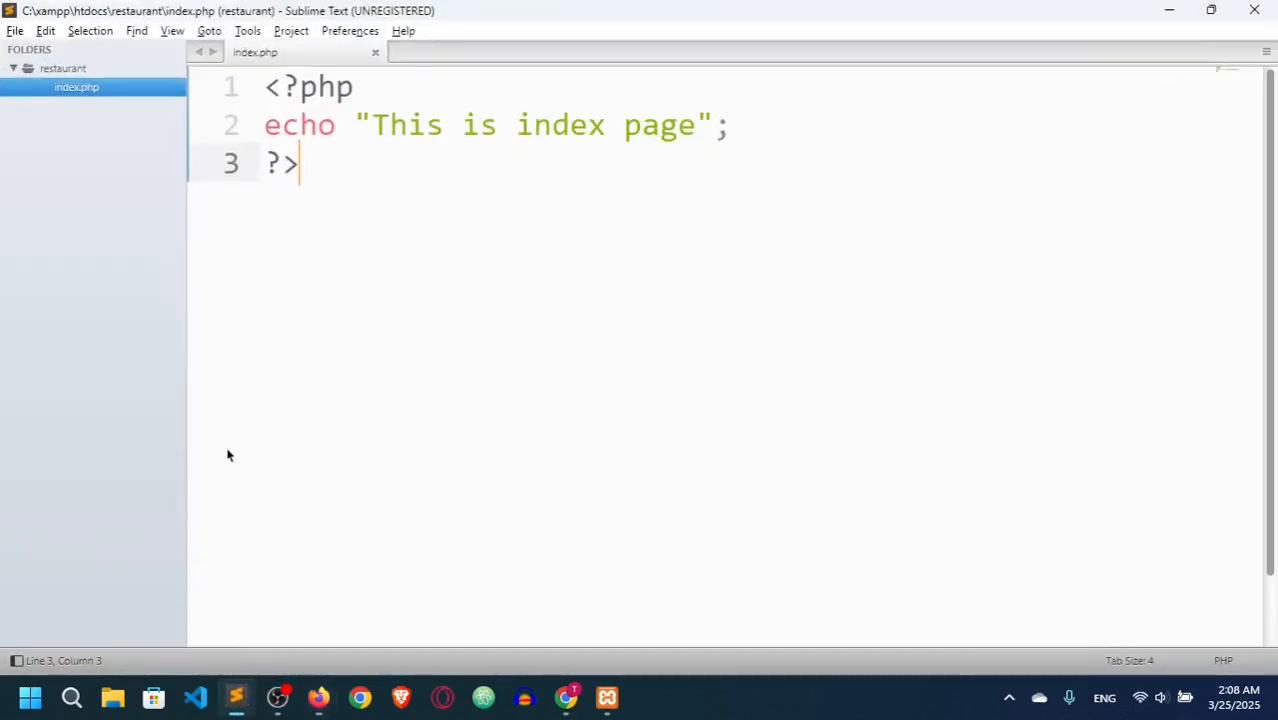
pyautogui.click(375, 54)
pyautogui.hotkey('alt', 'Tab')
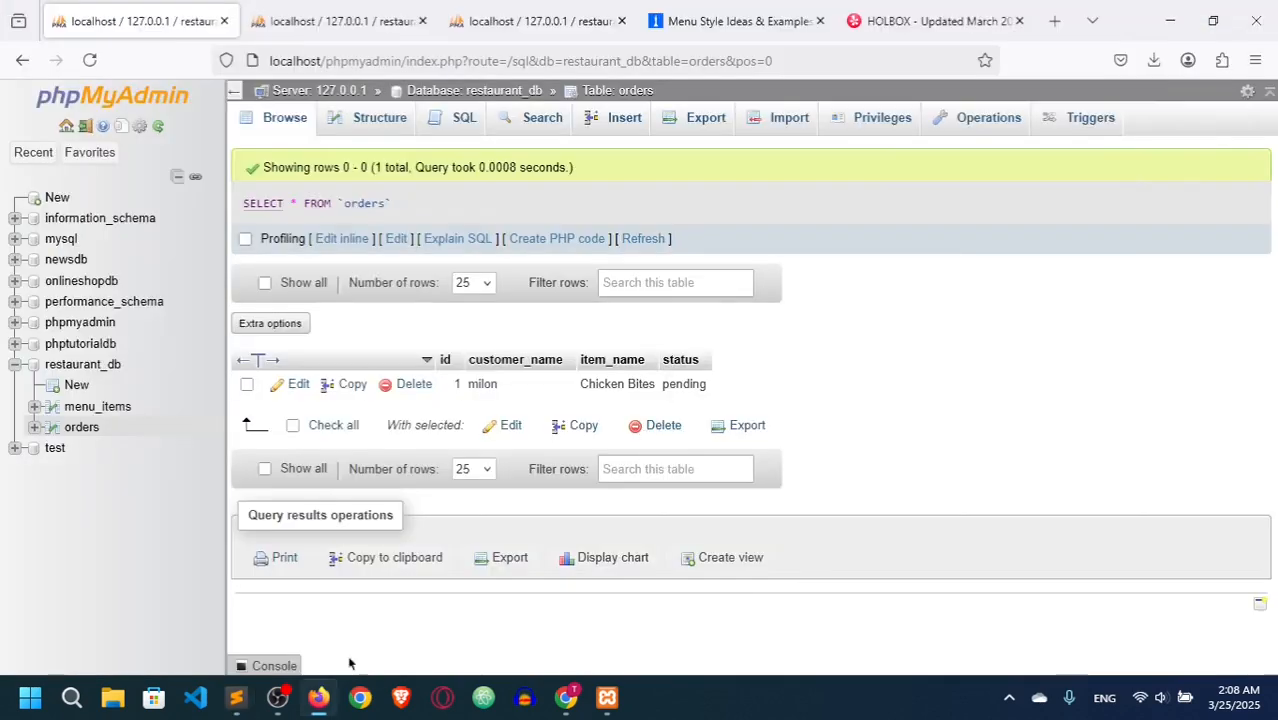